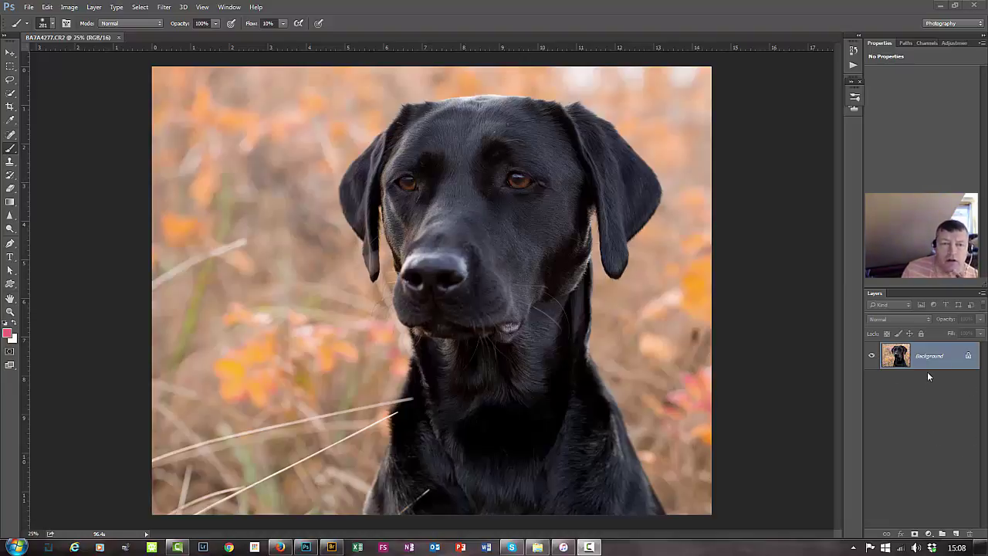
Switch to Bridge to view the photos in the play stuff folder and return to the dog image in Photoshop.
click(328, 547)
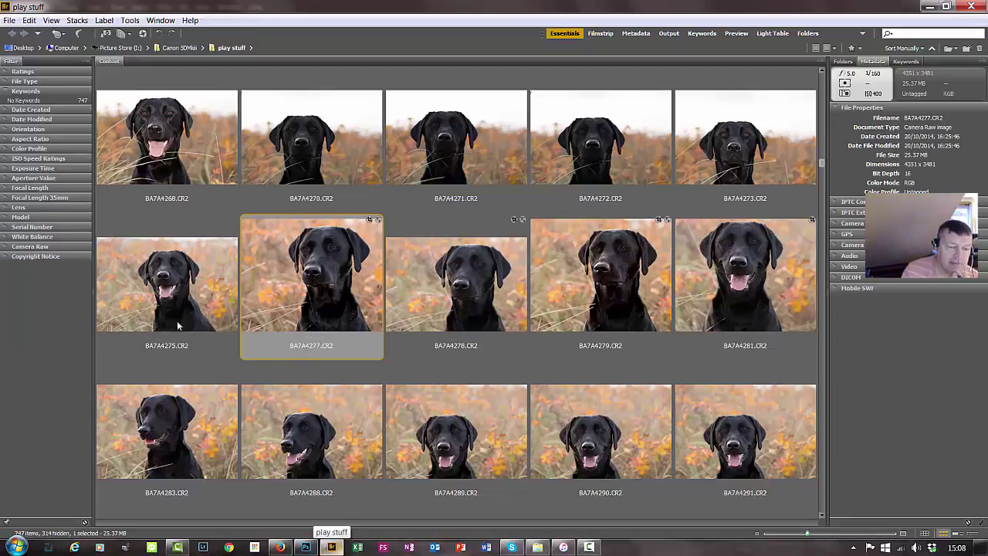
click(307, 549)
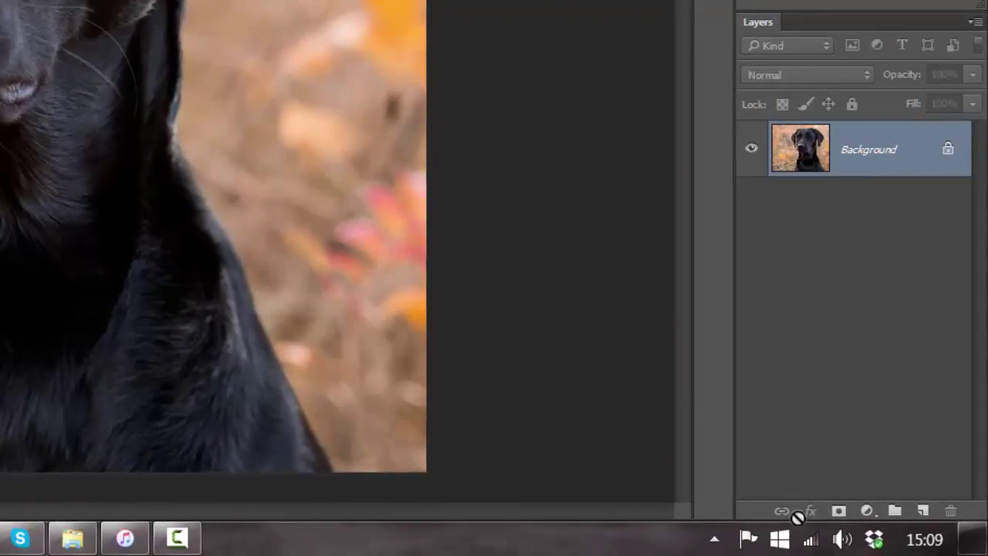
Add a new empty layer above the Background layer.
click(924, 513)
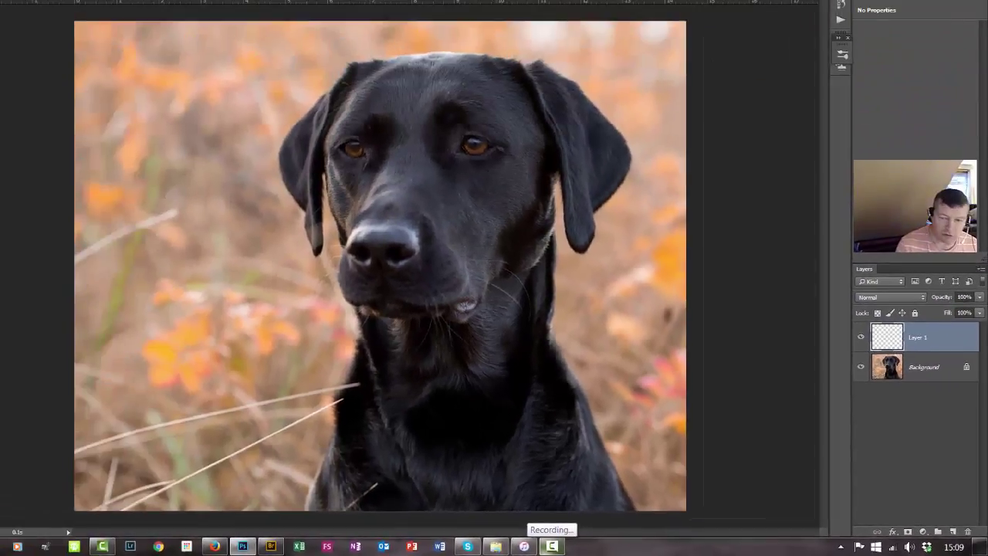
Examine the dog's muzzle, eyes, forehead and ears up close for stray hairs and specks that need retouching.
key(ctrl+plus)
key(ctrl+plus)
key(ctrl+plus)
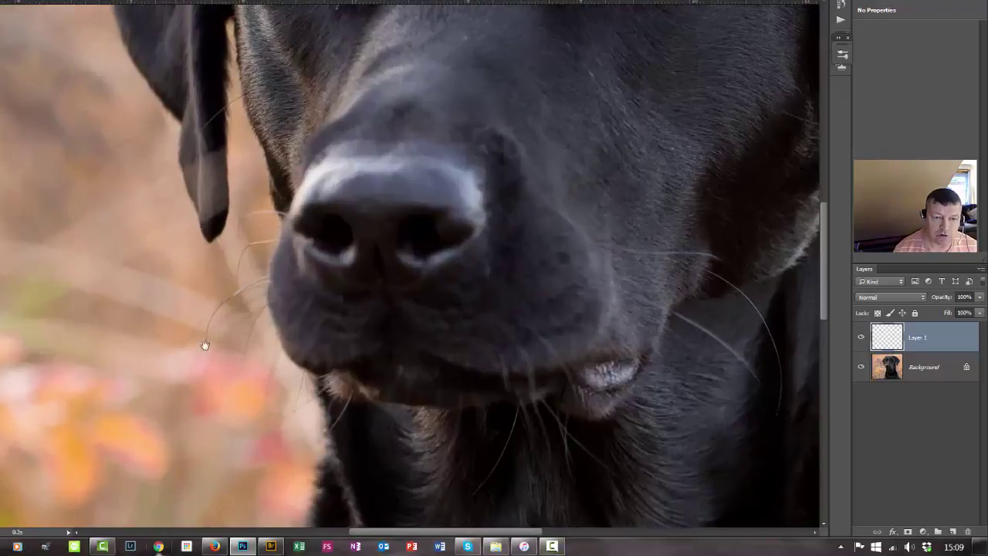
scroll(460, 336, up, 5)
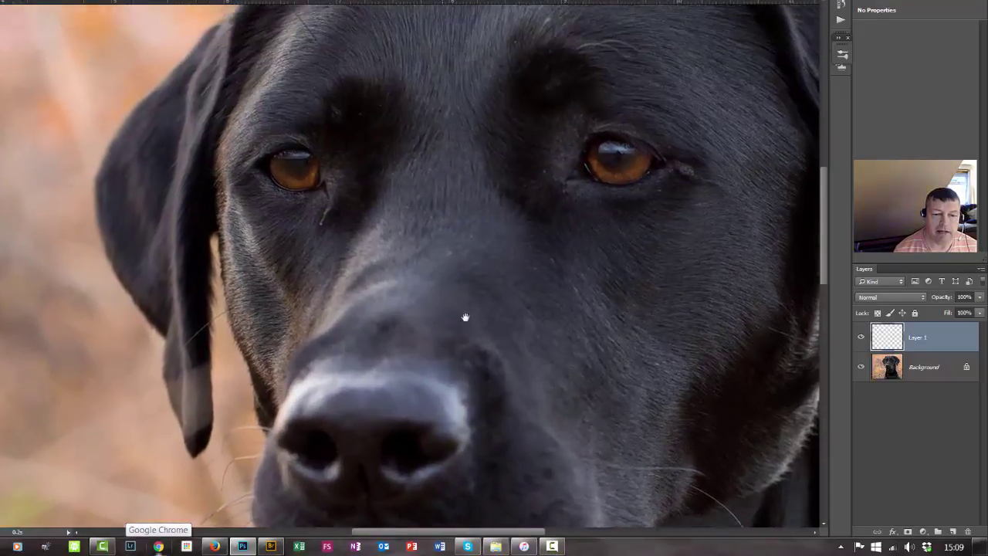
drag(502, 346, 458, 300)
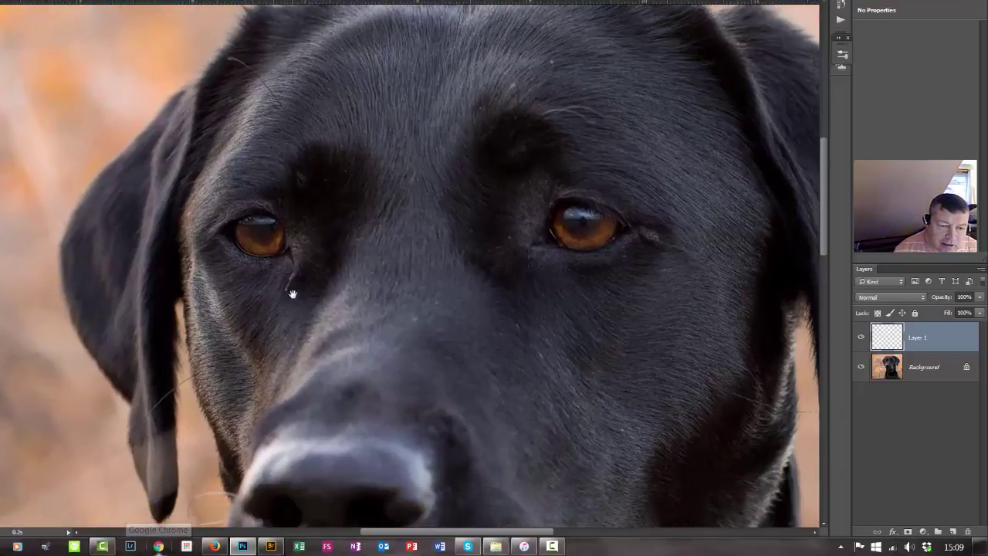
drag(504, 340, 455, 198)
drag(503, 383, 592, 410)
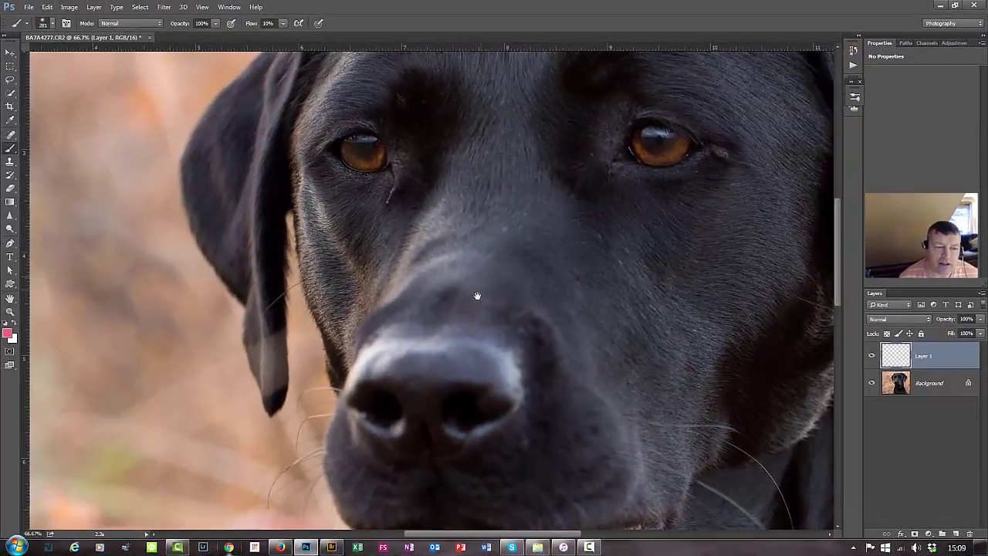
drag(453, 285, 385, 429)
drag(421, 274, 386, 339)
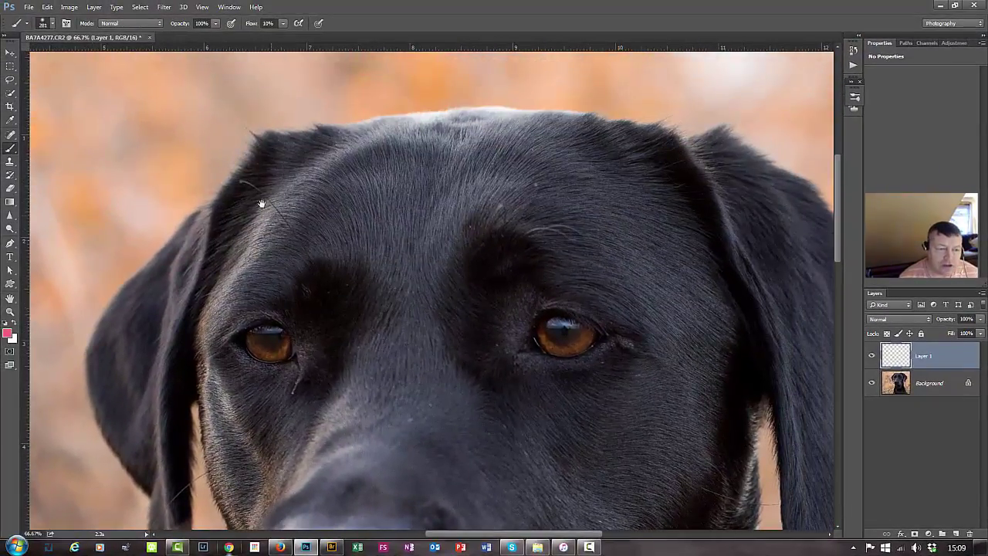
drag(466, 247, 434, 195)
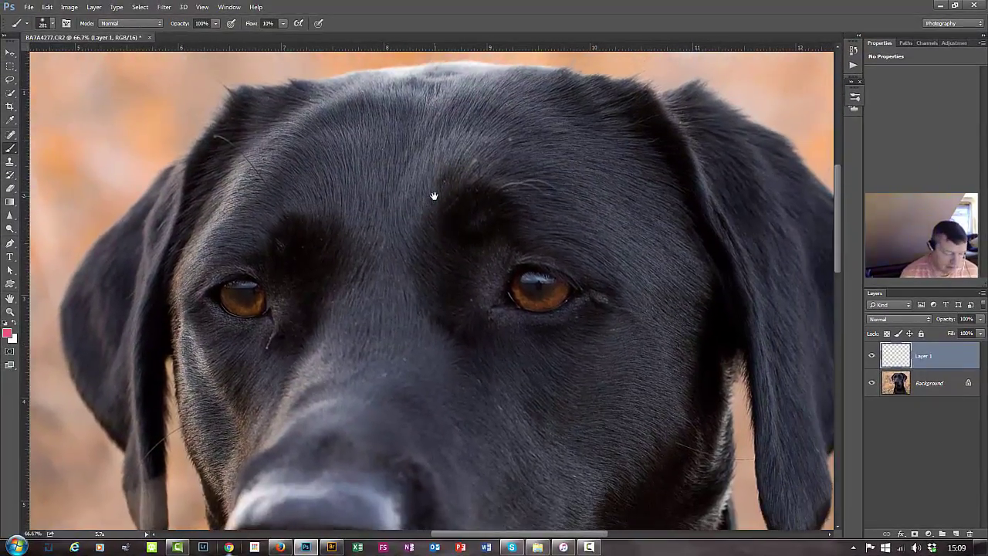
key(ctrl+minus)
key(ctrl+minus)
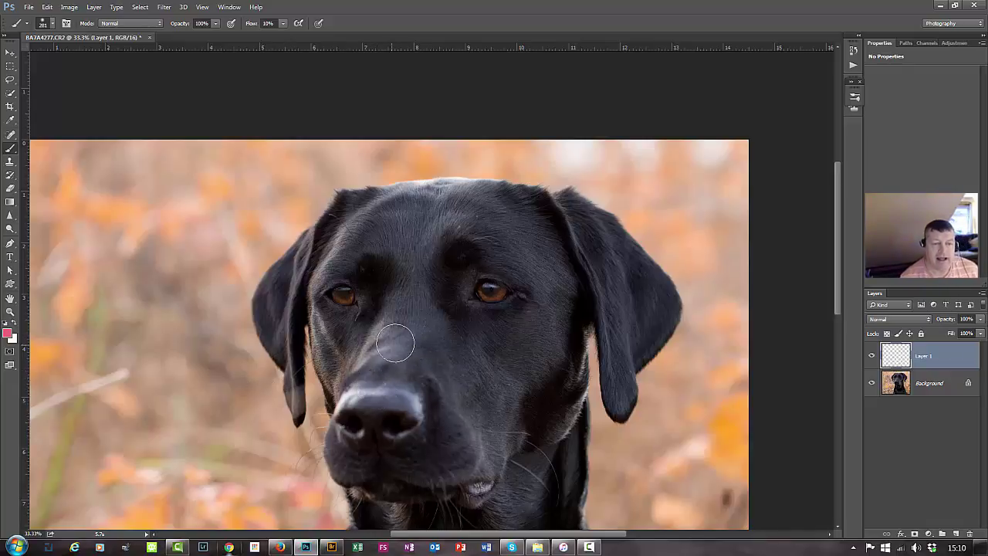
Reset the foreground and background colours to their defaults and activate the Spot Healing Brush.
key(d)
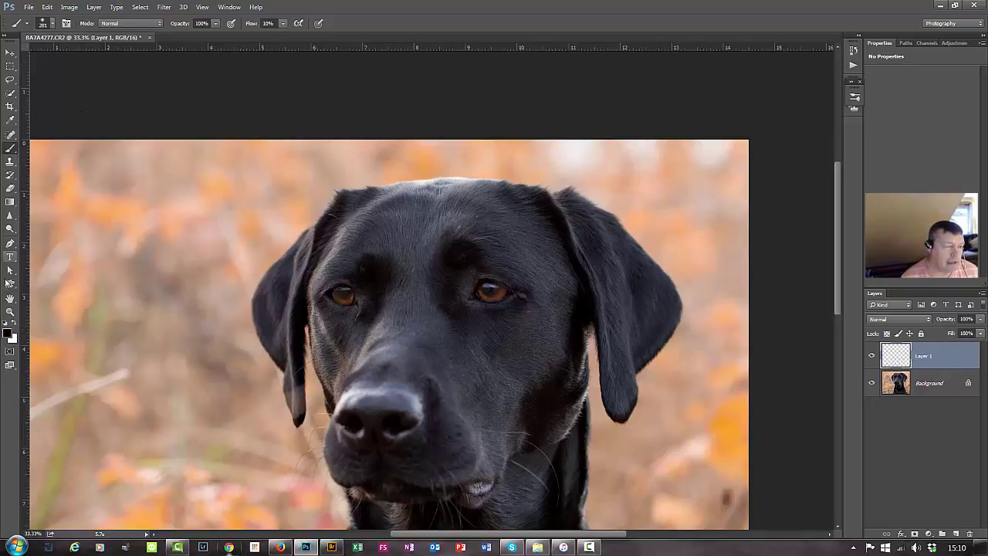
click(9, 135)
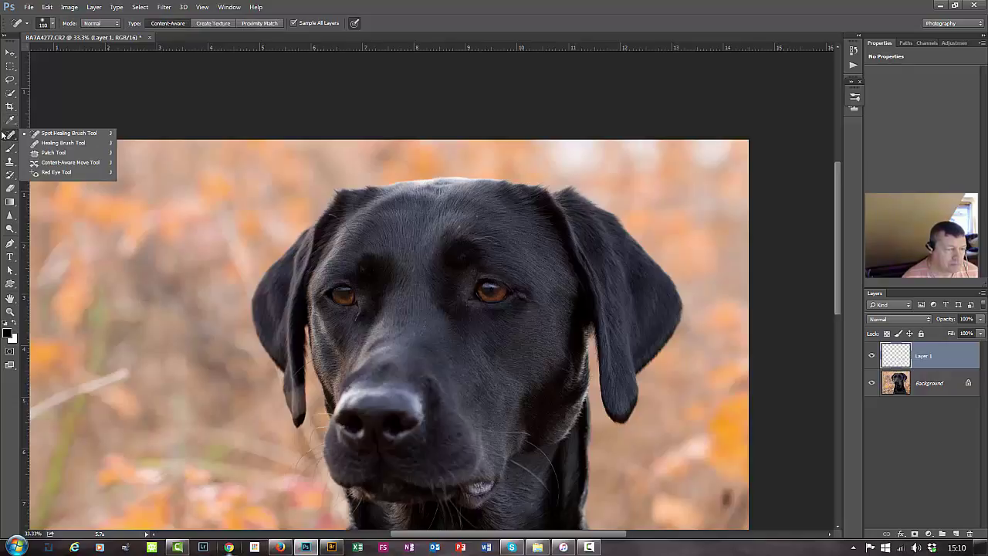
click(79, 135)
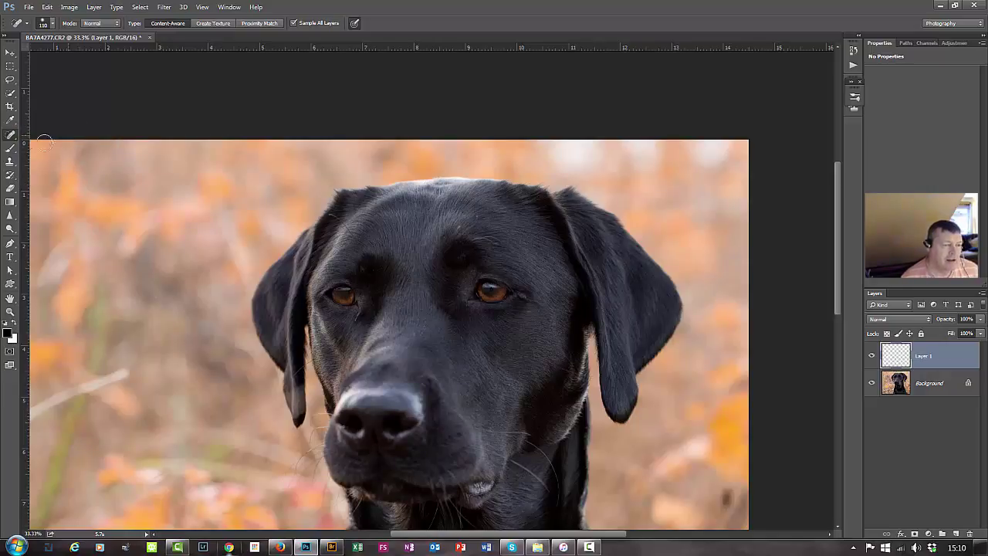
right_click(12, 136)
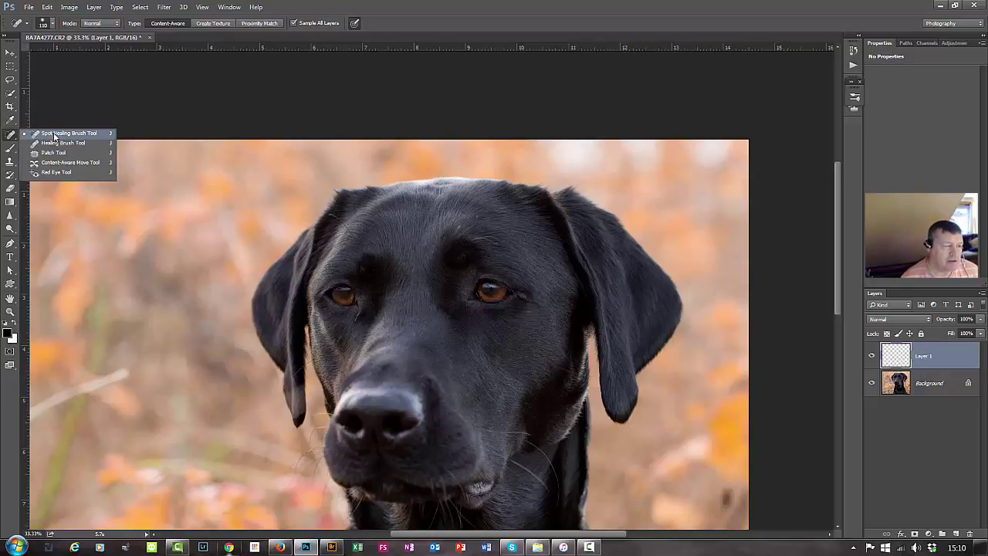
click(61, 133)
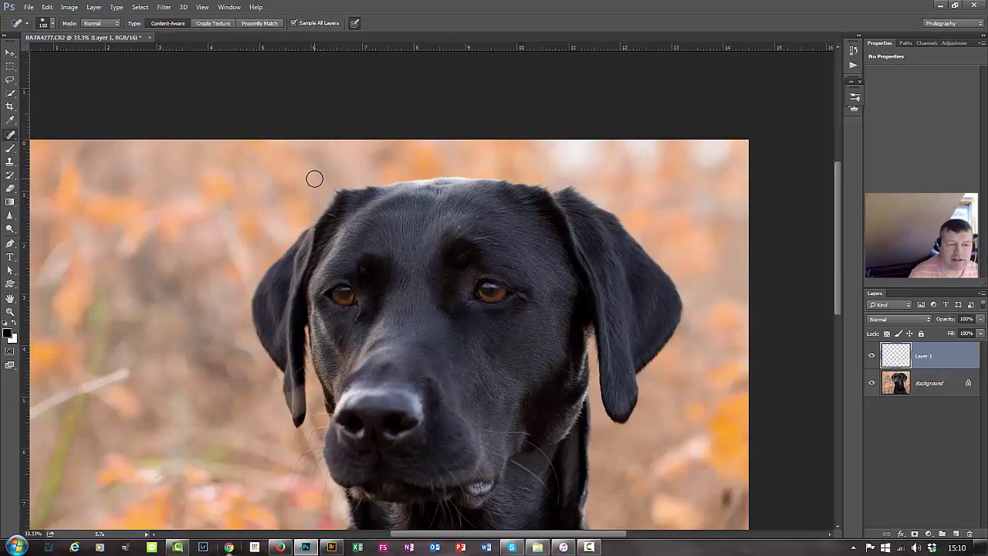
Enlarge the Spot Healing Brush to 900 px and shrink it again over the dog's forehead.
key(ctrl+plus)
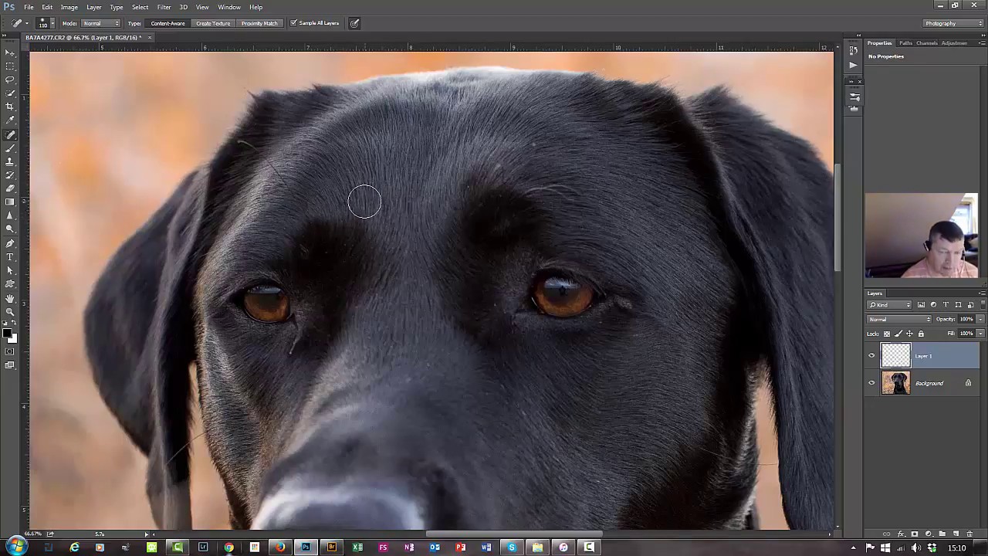
key(bracketright)
key(bracketright)
key(bracketright)
key(bracketright)
key(bracketright)
key(bracketright)
key(bracketright)
key(bracketright)
key(bracketright)
key(bracketright)
key(bracketright)
key(bracketright)
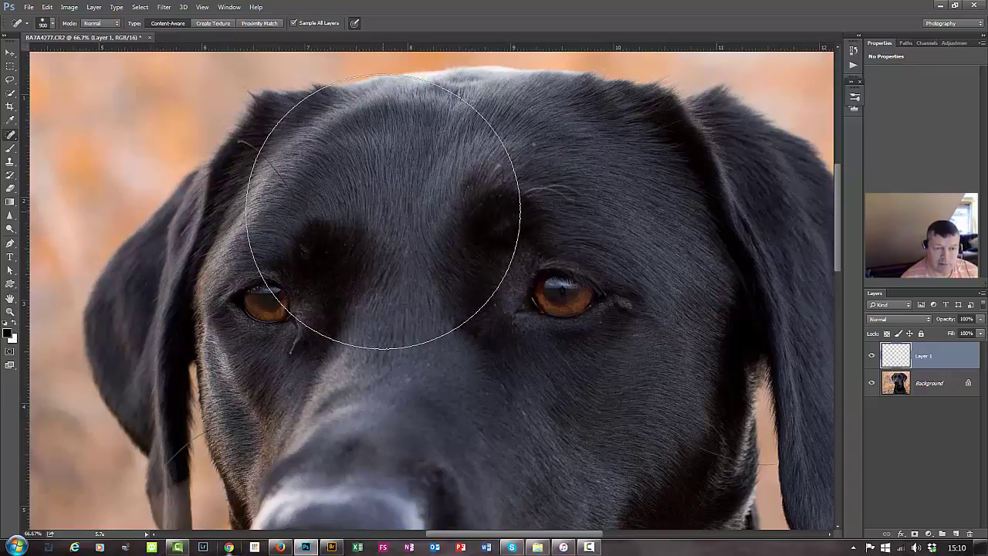
key(bracketleft)
key(bracketleft)
key(bracketleft)
key(bracketleft)
key(bracketleft)
key(bracketleft)
key(bracketleft)
key(bracketleft)
key(bracketleft)
key(bracketleft)
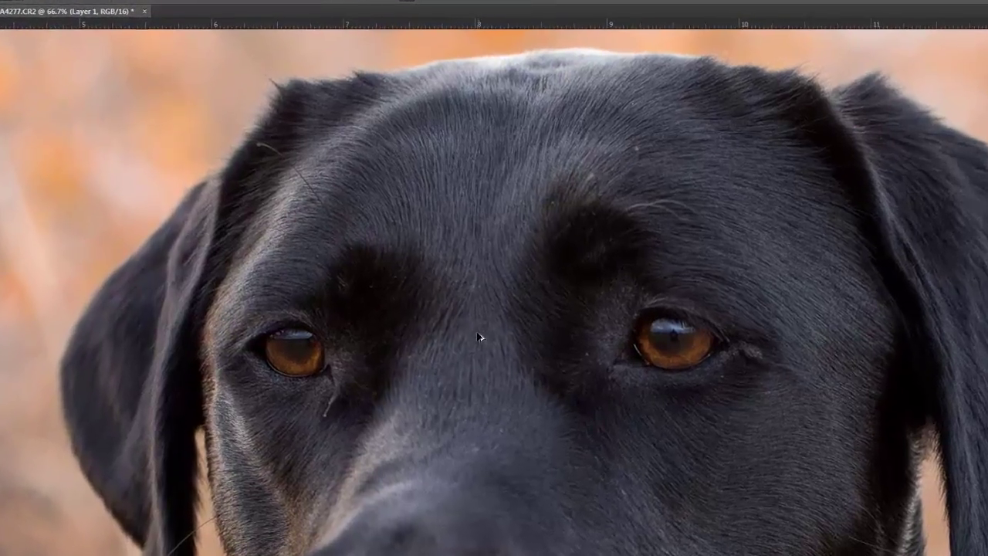
Adjust the healing brush's hardness and diameter directly on the canvas, trying 288 px at 1% hardness and reducing it to a small tip.
alt+right_click(409, 293)
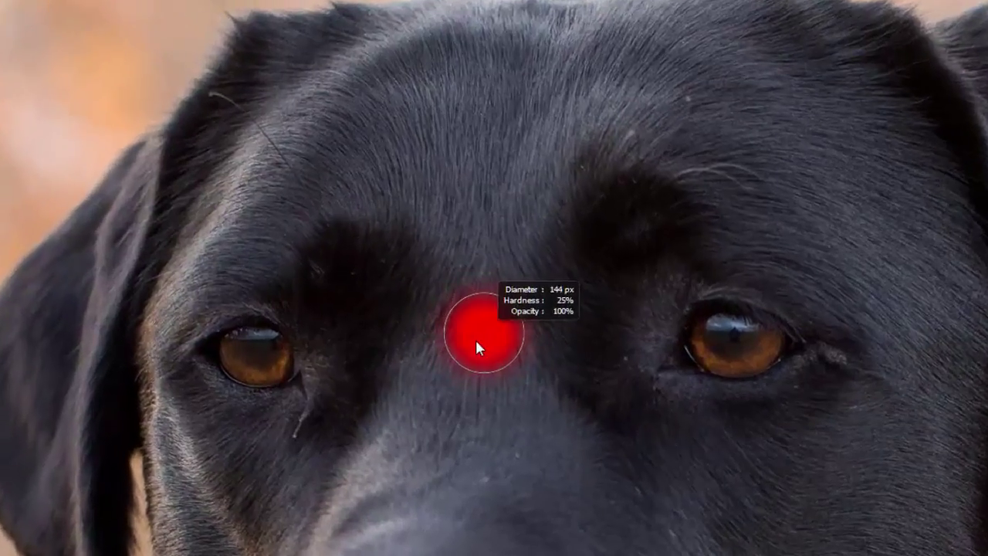
mouse_move(476, 342)
mouse_down()
mouse_move(895, 399)
mouse_move(985, 398)
mouse_move(379, 393)
mouse_move(970, 409)
mouse_move(419, 403)
mouse_move(514, 379)
mouse_move(523, 233)
mouse_move(503, 117)
mouse_move(474, 108)
mouse_up()
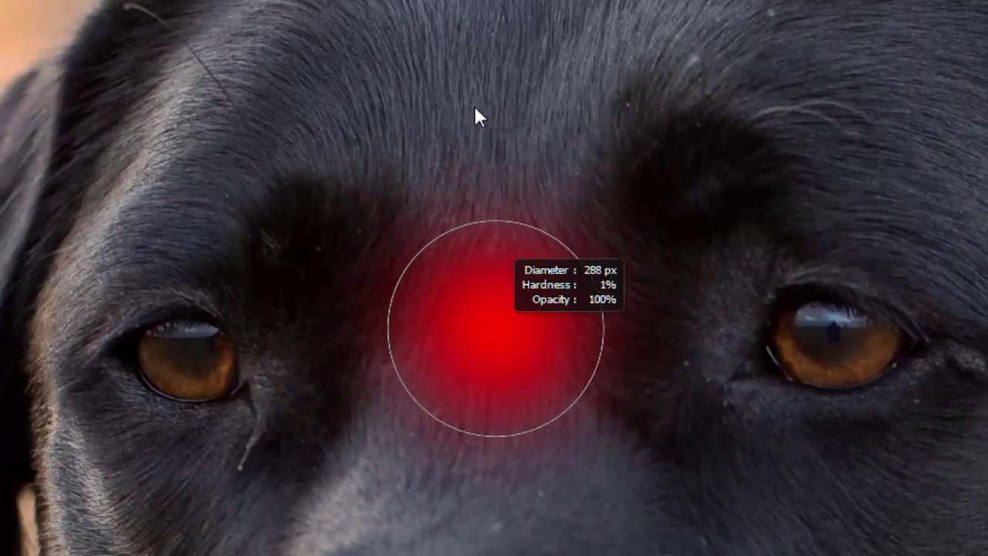
mouse_move(470, 199)
mouse_down()
mouse_move(490, 456)
mouse_move(487, 448)
mouse_up()
mouse_move(491, 447)
mouse_down()
mouse_move(499, 555)
mouse_move(511, 555)
mouse_move(548, 360)
mouse_move(530, 183)
mouse_up()
drag(510, 139, 494, 163)
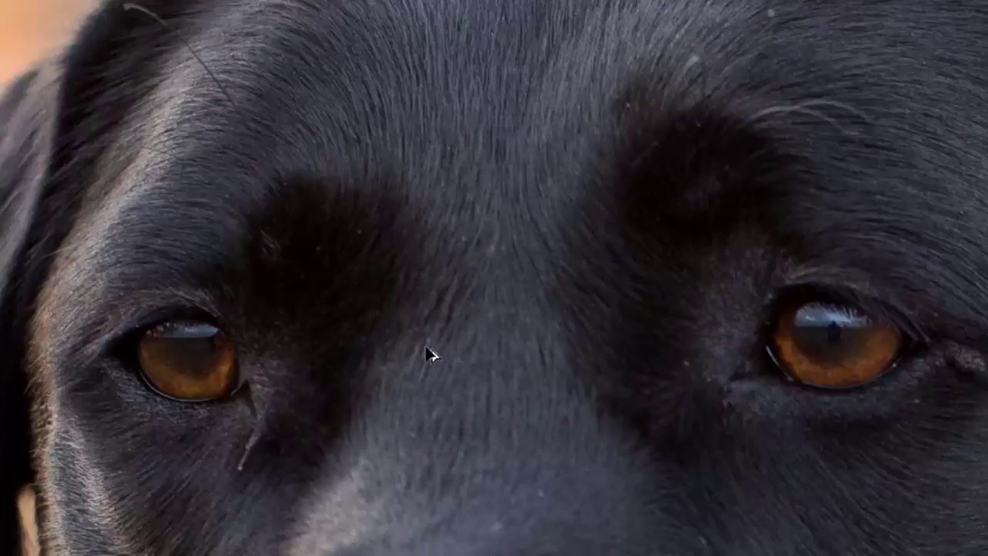
mouse_move(442, 346)
mouse_down()
mouse_move(447, 360)
mouse_move(381, 379)
mouse_move(372, 360)
mouse_move(512, 357)
mouse_move(320, 342)
mouse_move(535, 368)
mouse_move(730, 369)
mouse_move(316, 363)
mouse_up()
drag(413, 340, 399, 342)
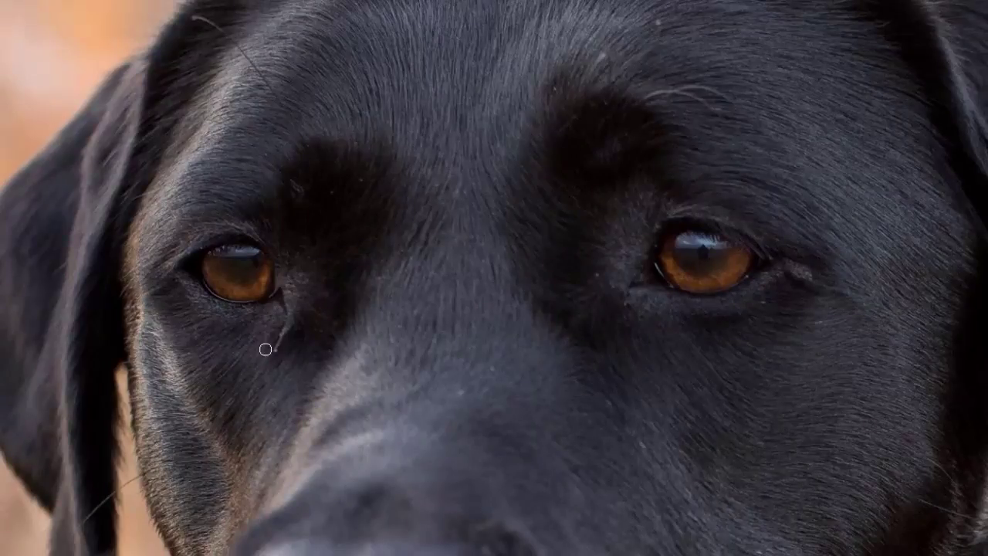
Remove the long stray hair running from the image-left ear onto the dog's forehead with the Spot Healing Brush.
key(ctrl+plus)
drag(265, 350, 361, 350)
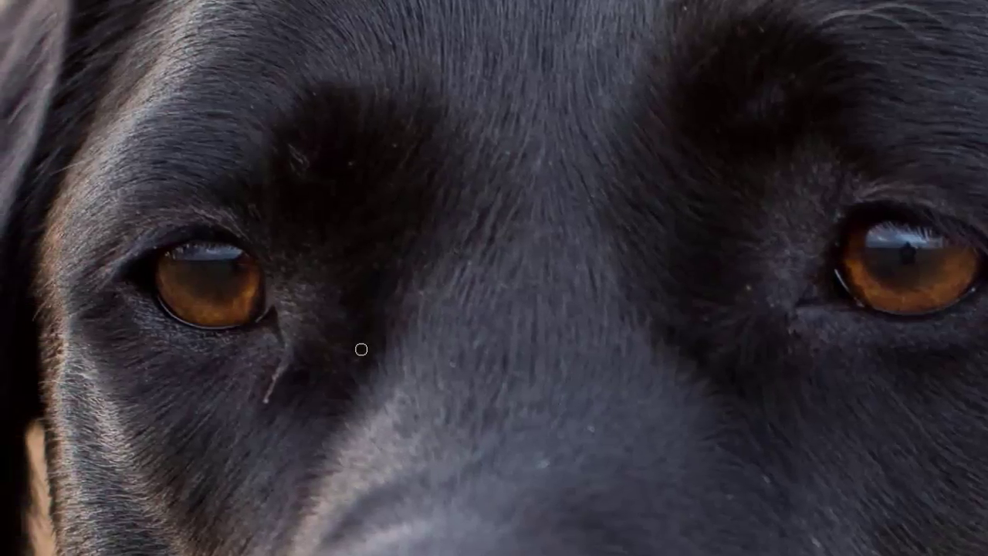
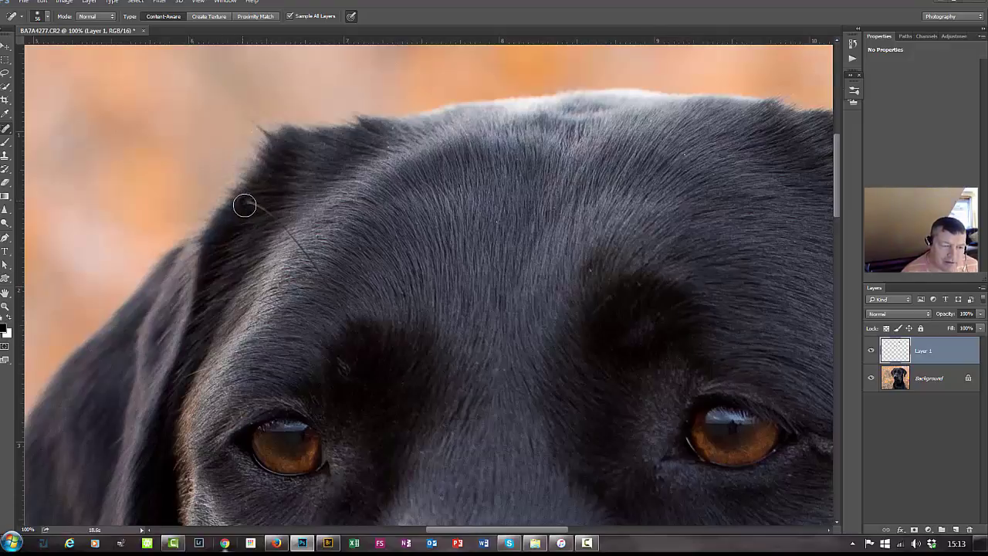
mouse_move(259, 210)
mouse_down()
mouse_move(298, 243)
mouse_move(354, 327)
mouse_up()
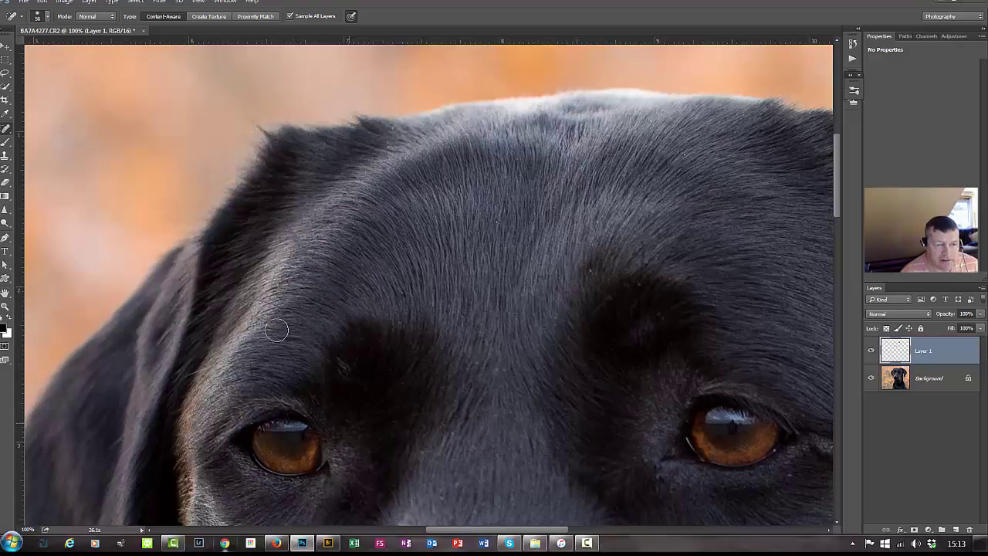
click(301, 241)
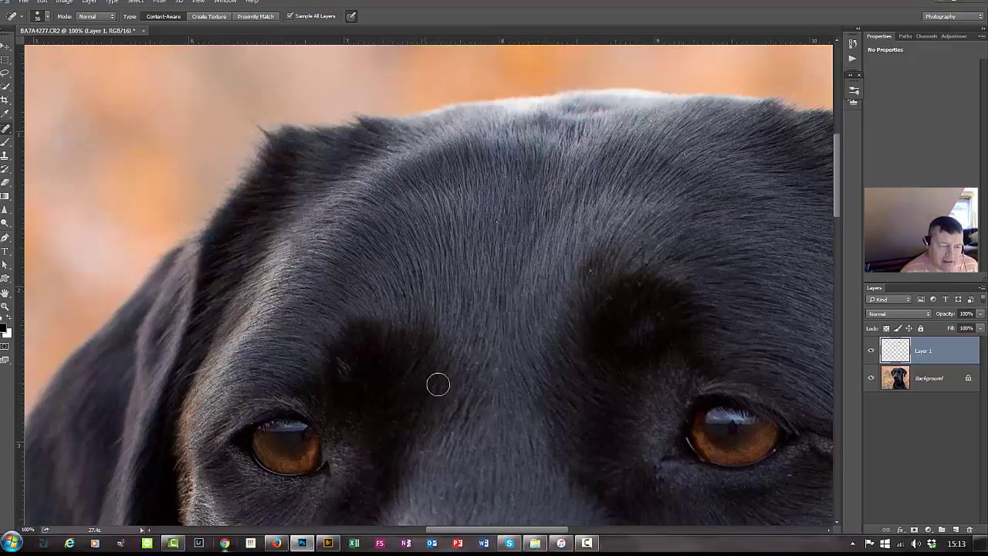
Heal the small light specks on the bridge of the muzzle, the cheek and below the image-right eye.
mouse_move(474, 461)
mouse_down()
mouse_move(461, 331)
mouse_move(412, 340)
mouse_up()
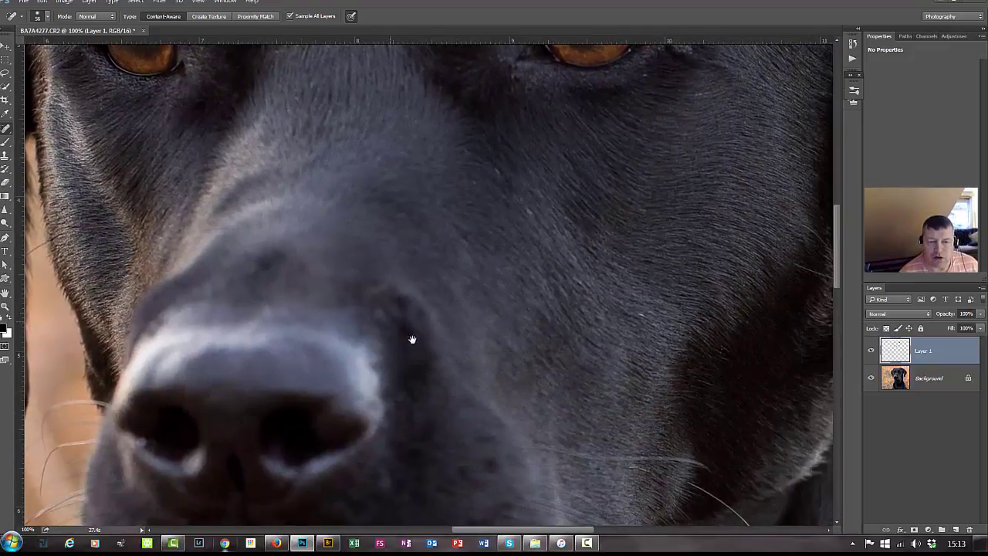
drag(531, 235, 494, 291)
click(486, 280)
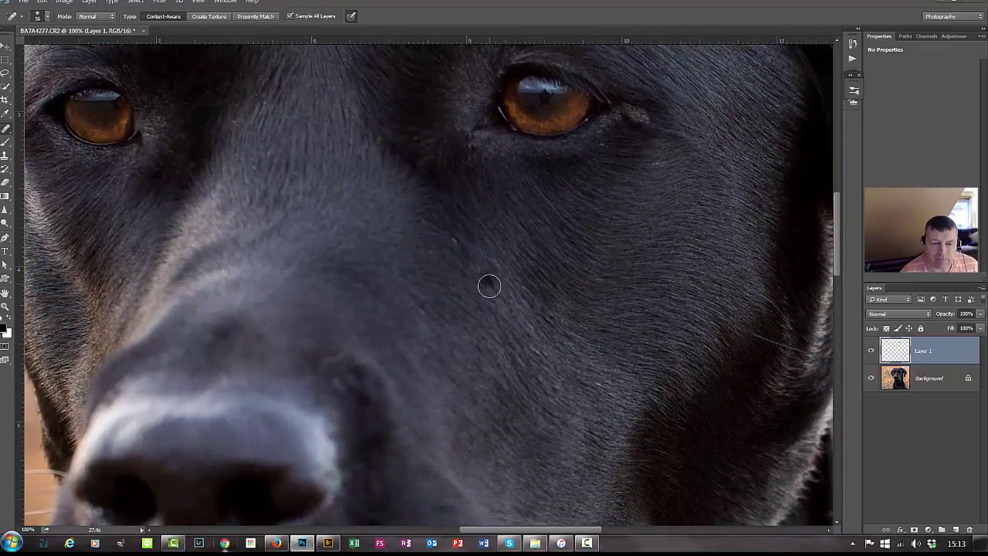
click(450, 234)
click(429, 249)
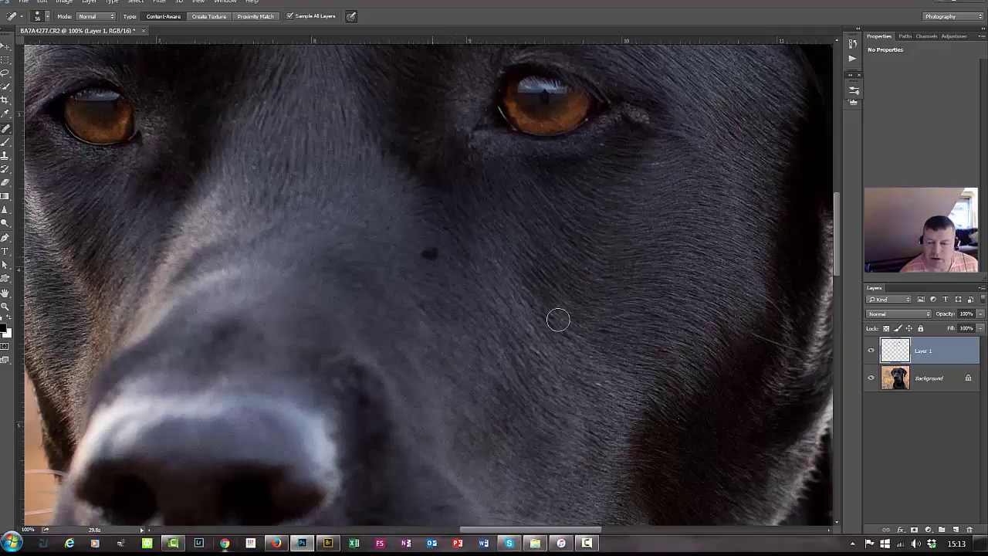
click(595, 384)
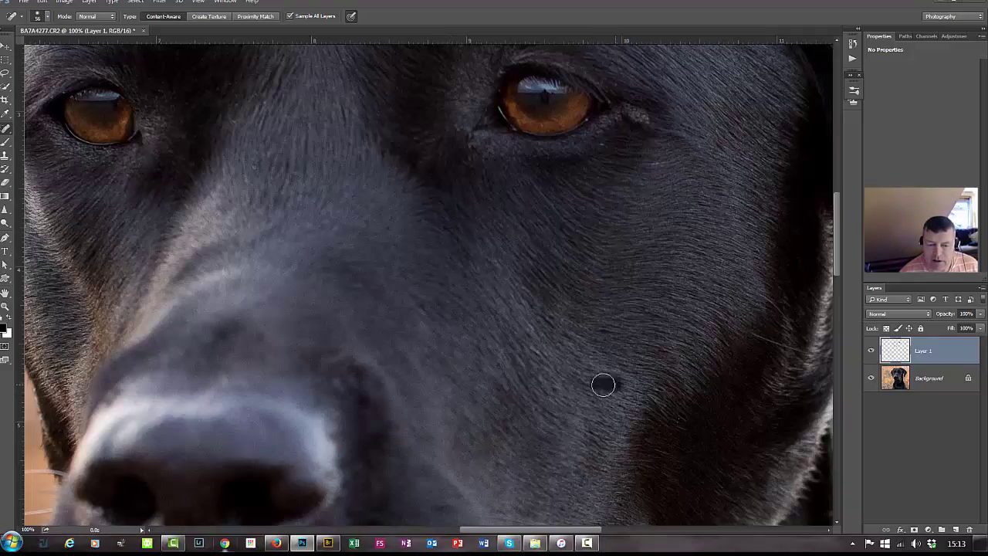
click(661, 159)
Heal the specks and pale stray hairs above the image-right eyebrow and the spot high on the forehead.
drag(689, 97, 598, 248)
drag(333, 176, 409, 228)
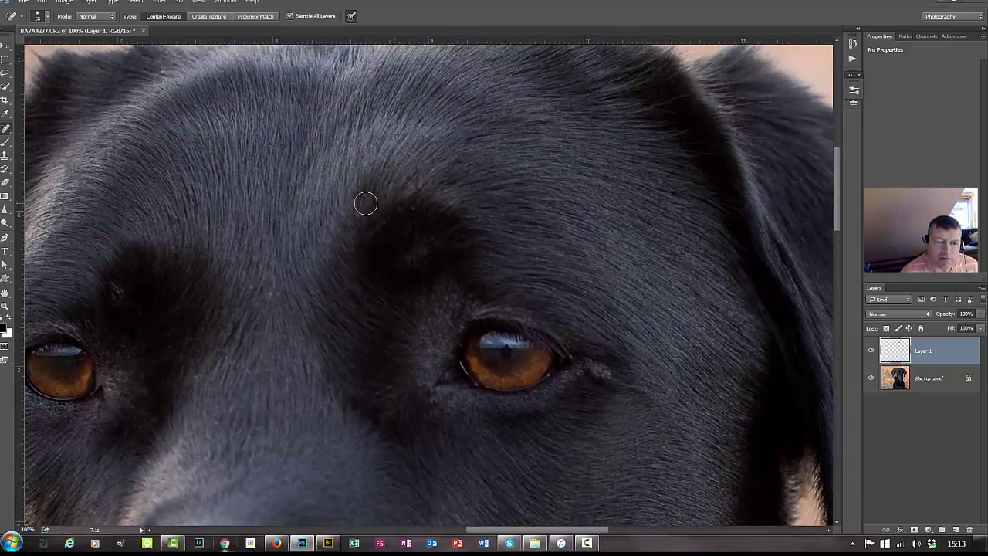
click(366, 193)
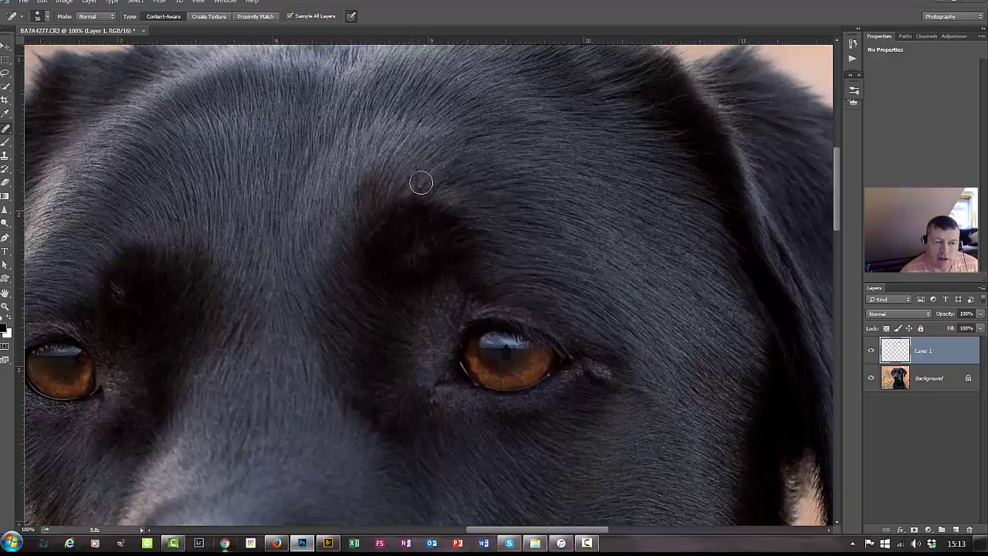
drag(412, 170, 414, 210)
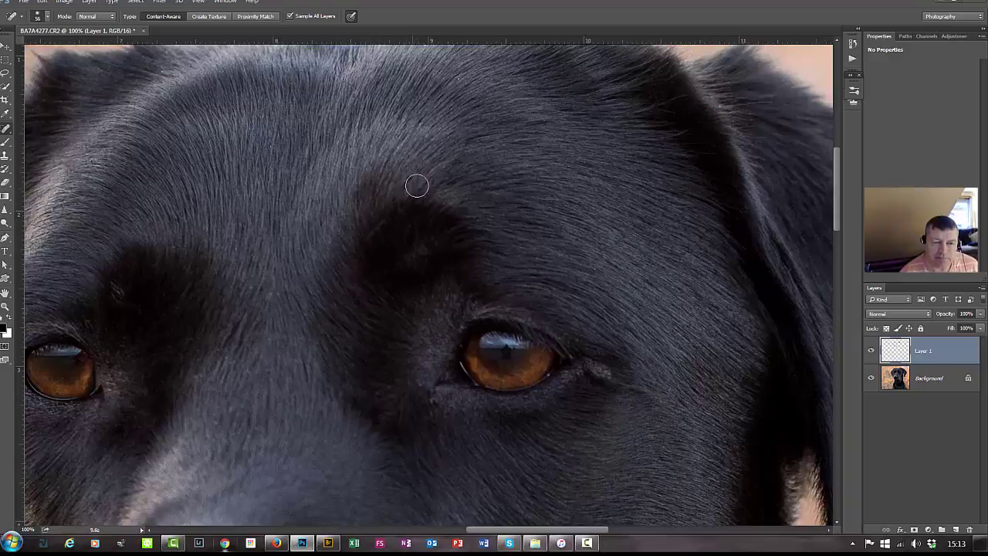
drag(419, 170, 415, 207)
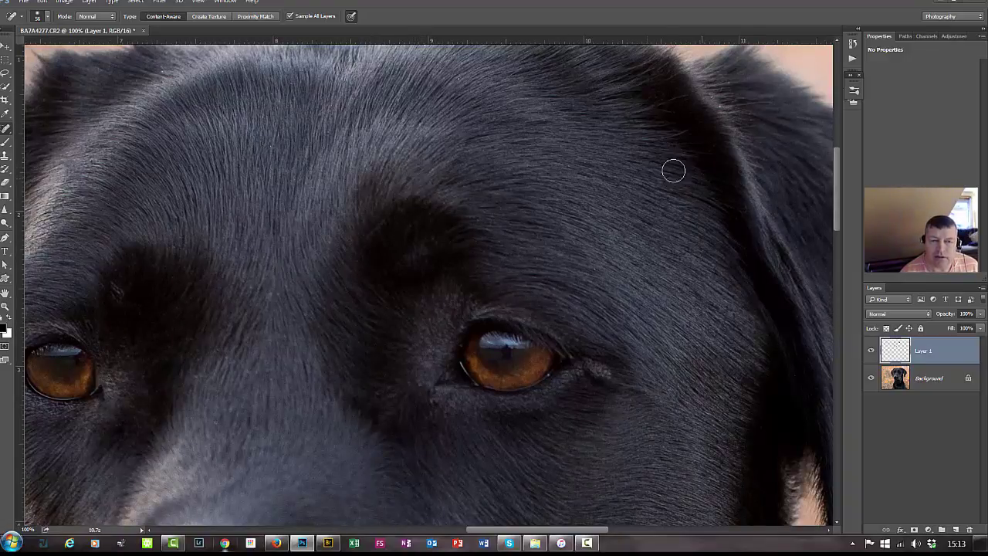
drag(514, 177, 512, 243)
click(447, 157)
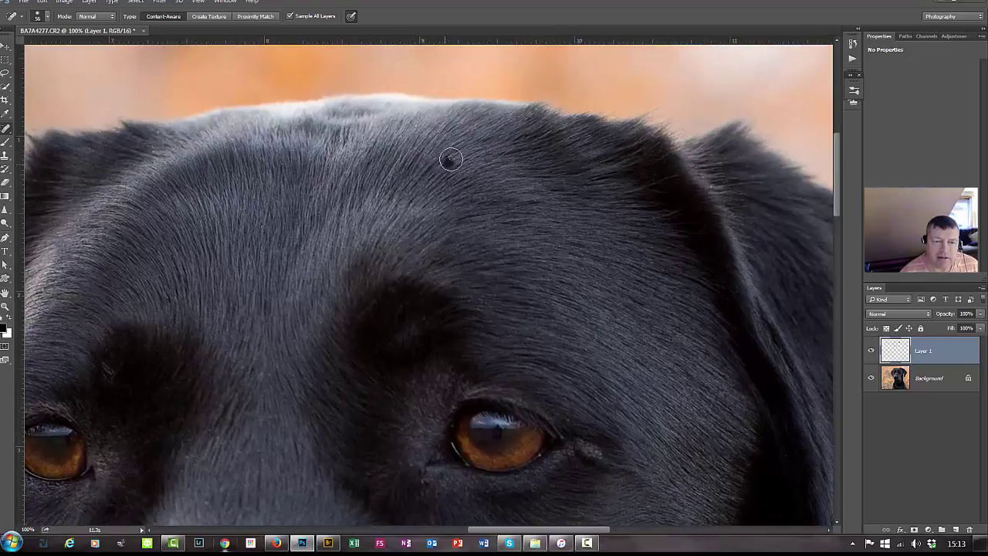
Heal the small light mark beside the dog's lower lip with the Spot Healing Brush.
drag(62, 272, 327, 223)
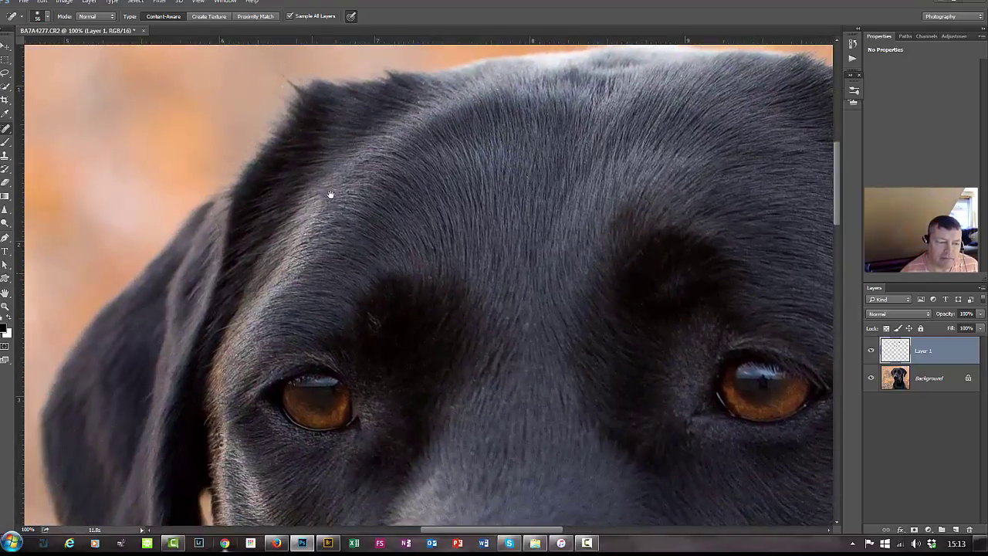
drag(263, 444, 307, 267)
mouse_move(506, 284)
mouse_down()
mouse_move(385, 197)
mouse_move(351, 124)
mouse_up()
mouse_move(605, 394)
mouse_down()
mouse_move(456, 211)
mouse_move(451, 152)
mouse_up()
drag(430, 277, 441, 260)
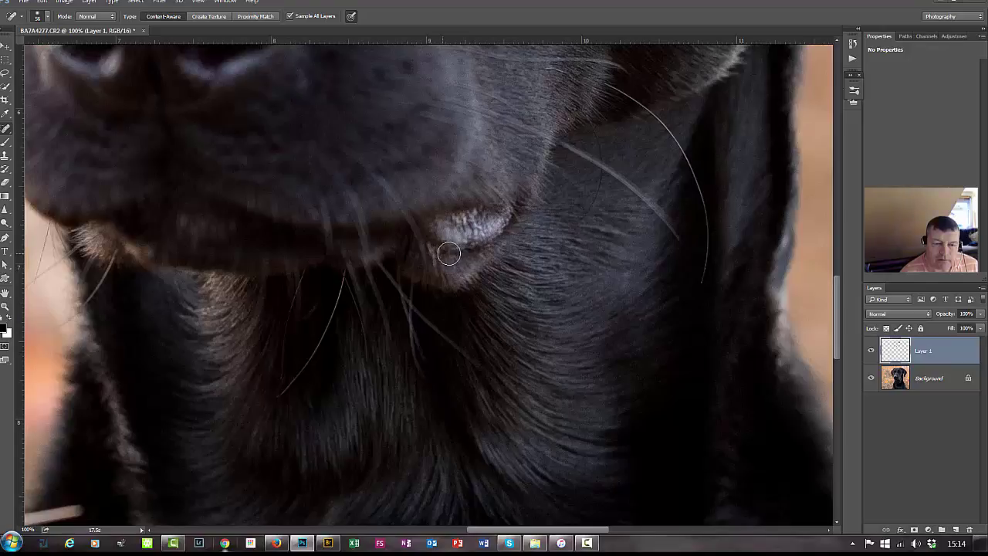
drag(434, 246, 440, 254)
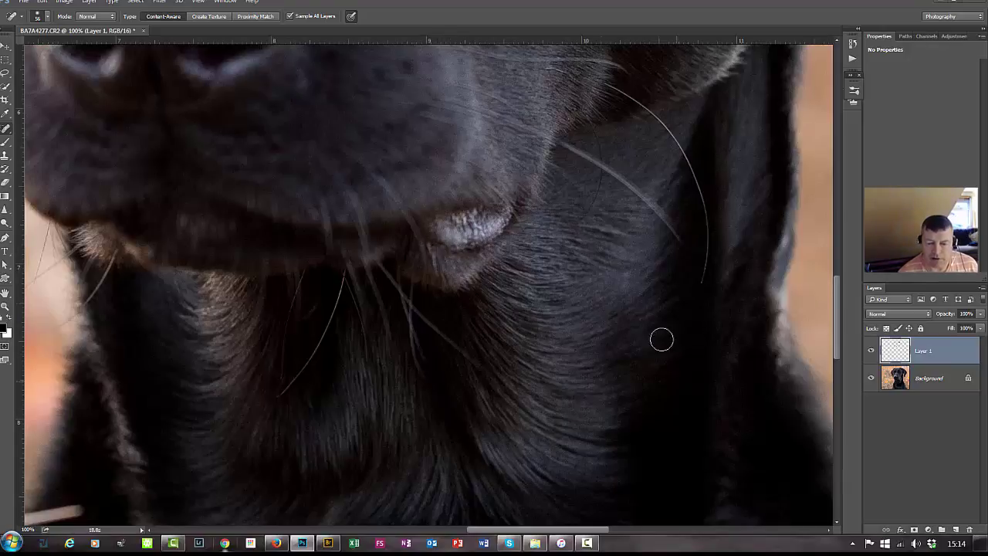
Examine the neck, muzzle, eyes and ears at several magnifications for any remaining stray hairs or specks.
drag(641, 361, 684, 117)
drag(494, 259, 553, 375)
drag(498, 139, 498, 386)
drag(513, 201, 556, 353)
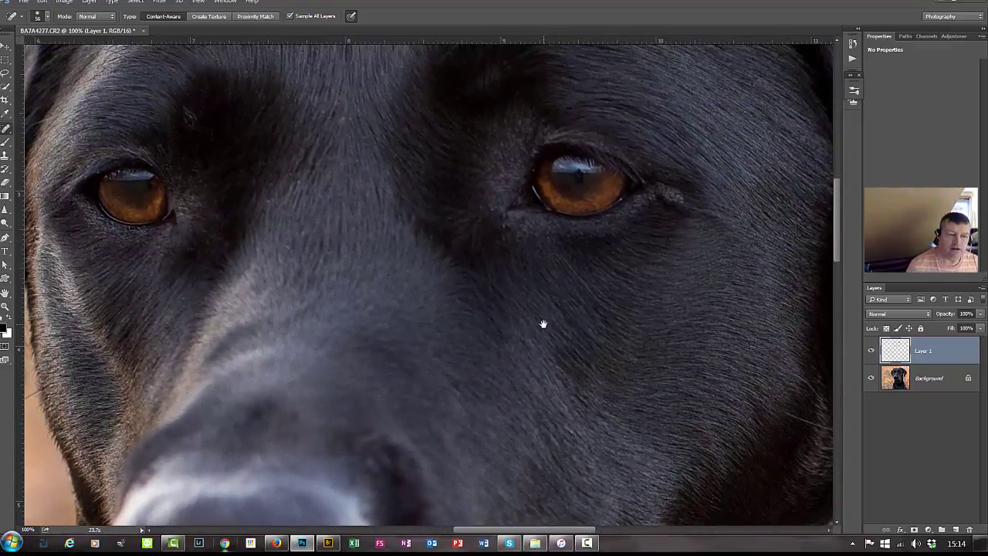
key(ctrl+minus)
key(ctrl+minus)
key(ctrl+minus)
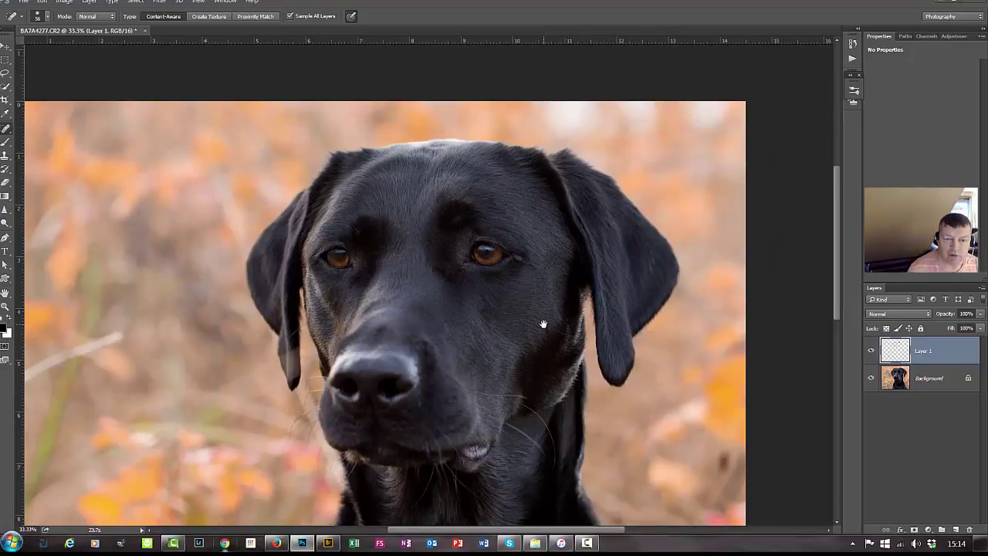
key(ctrl+plus)
key(ctrl+plus)
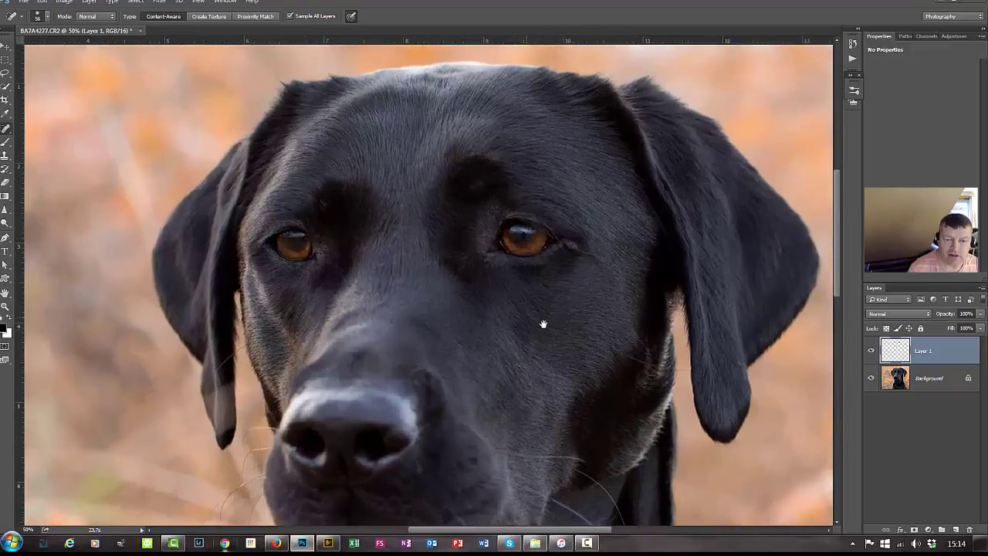
key(ctrl+minus)
key(ctrl+minus)
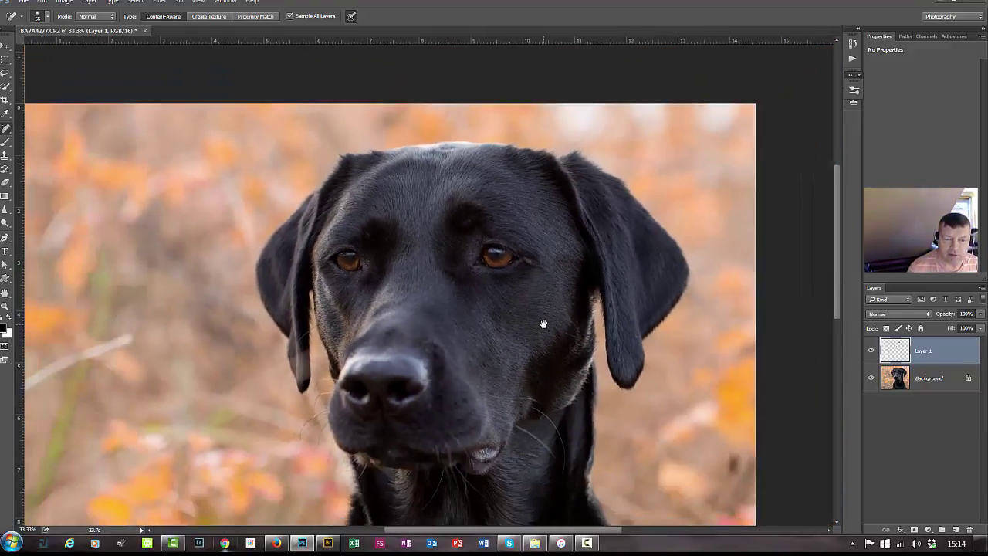
key(ctrl+plus)
key(ctrl+minus)
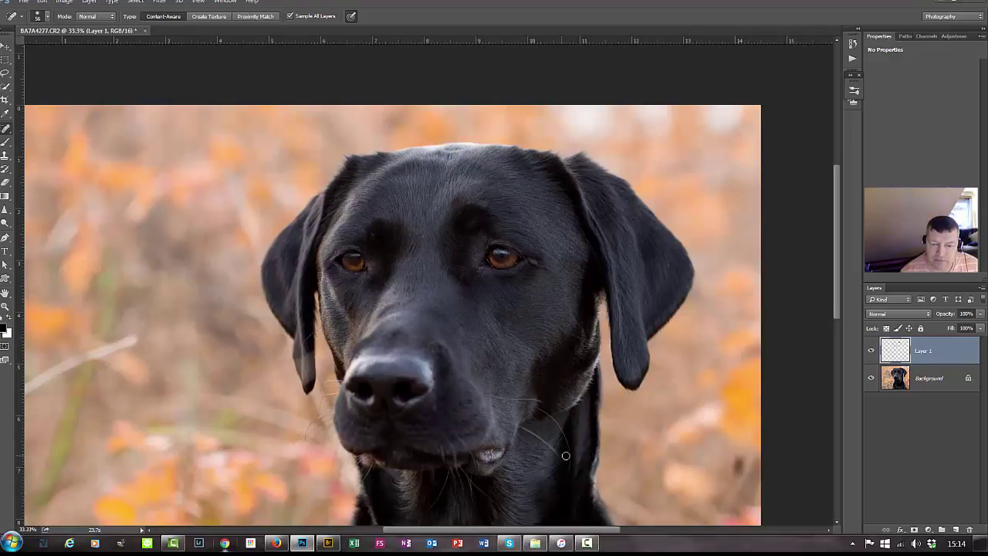
drag(502, 331, 550, 275)
key(ctrl+plus)
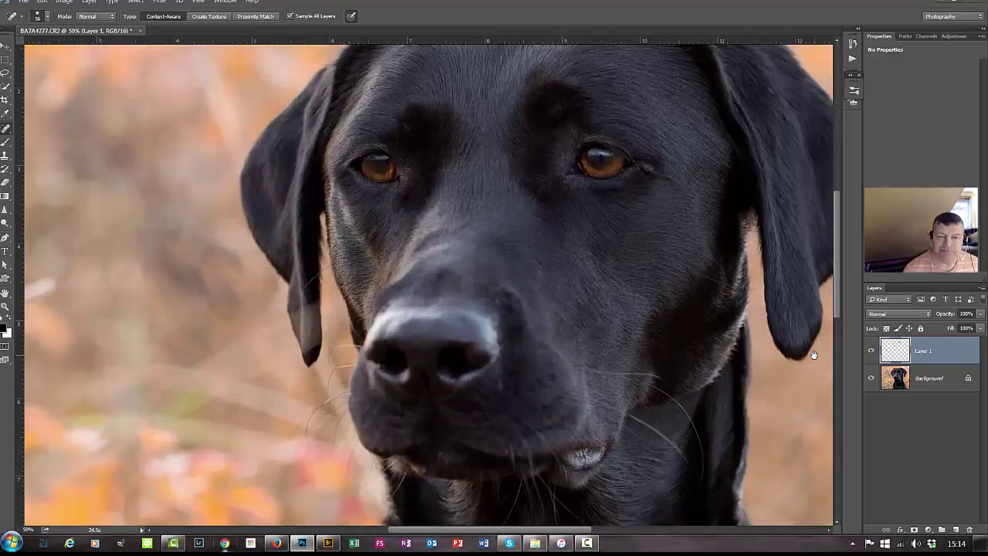
drag(592, 335, 513, 374)
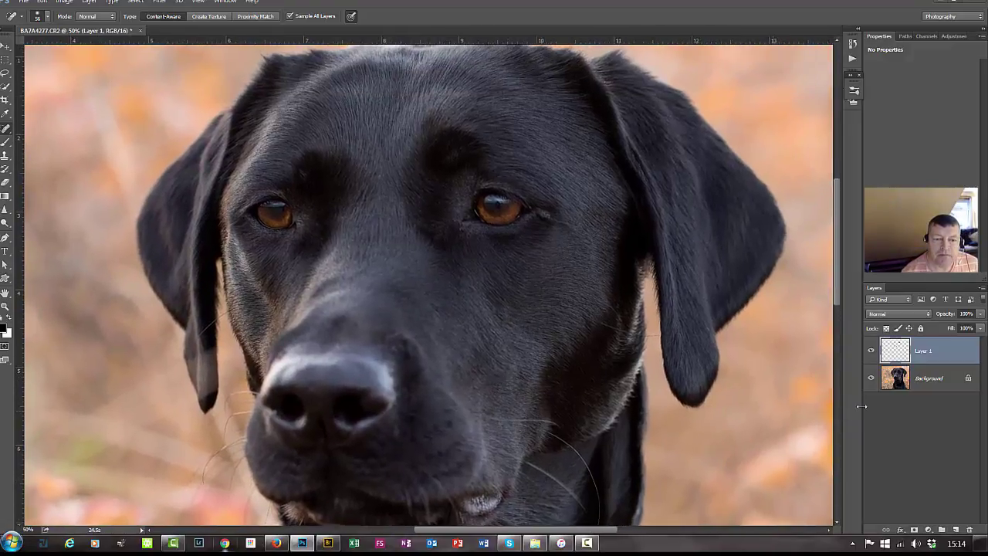
Compare the portrait before and after healing by hiding and showing the retouching layer several times.
click(873, 352)
click(871, 352)
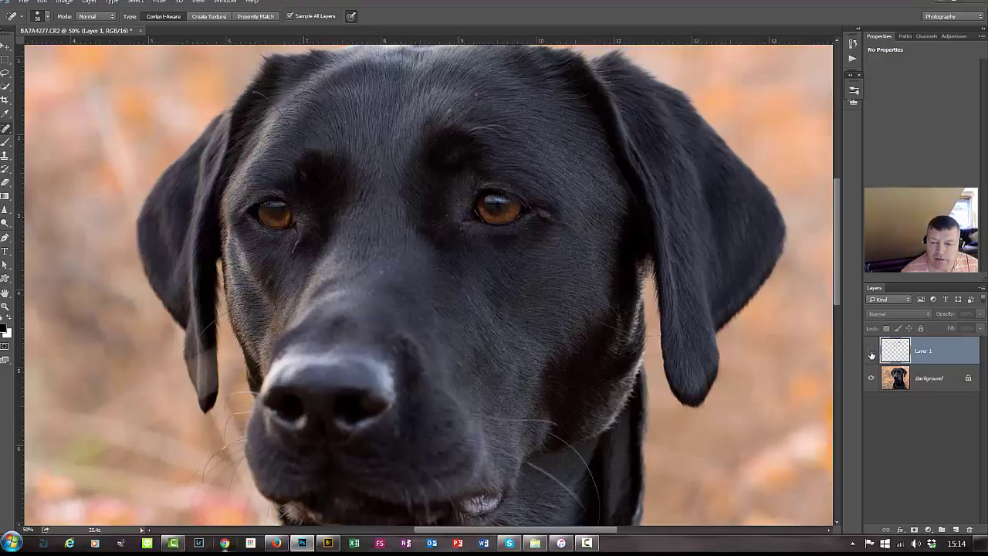
click(871, 352)
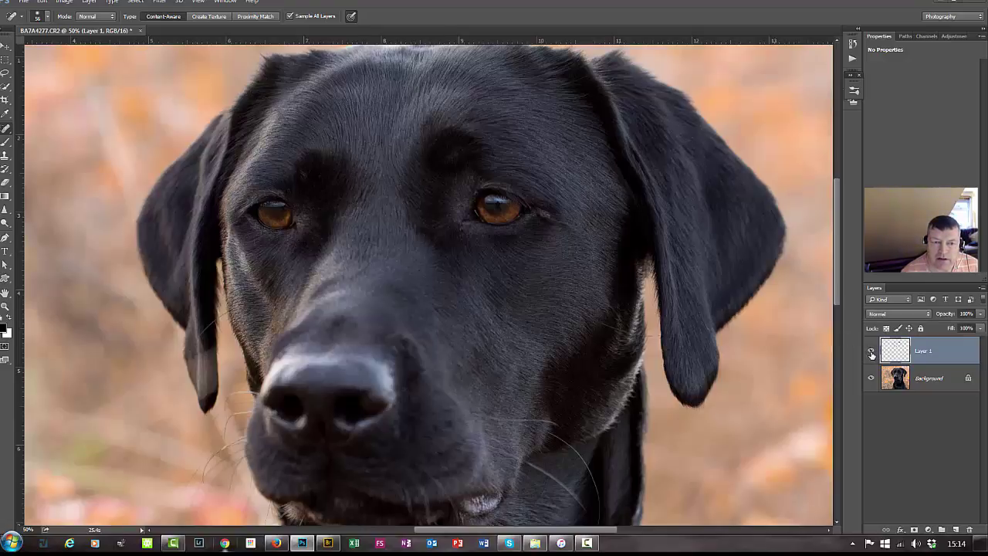
click(871, 354)
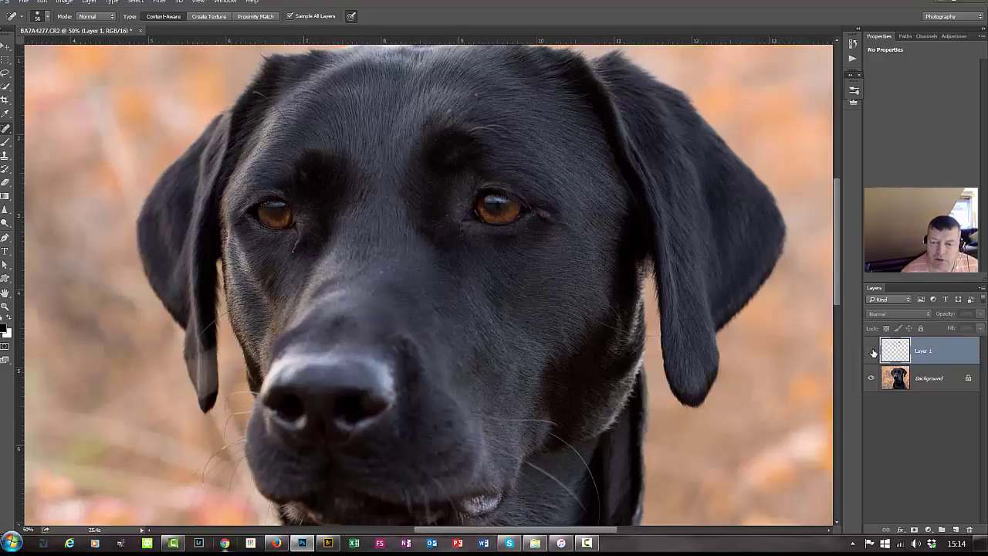
click(871, 354)
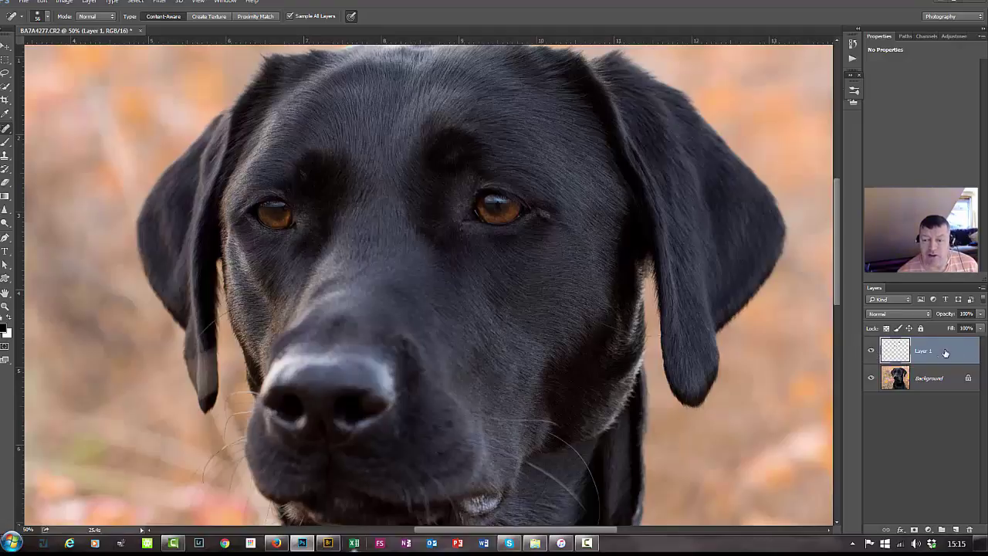
click(873, 351)
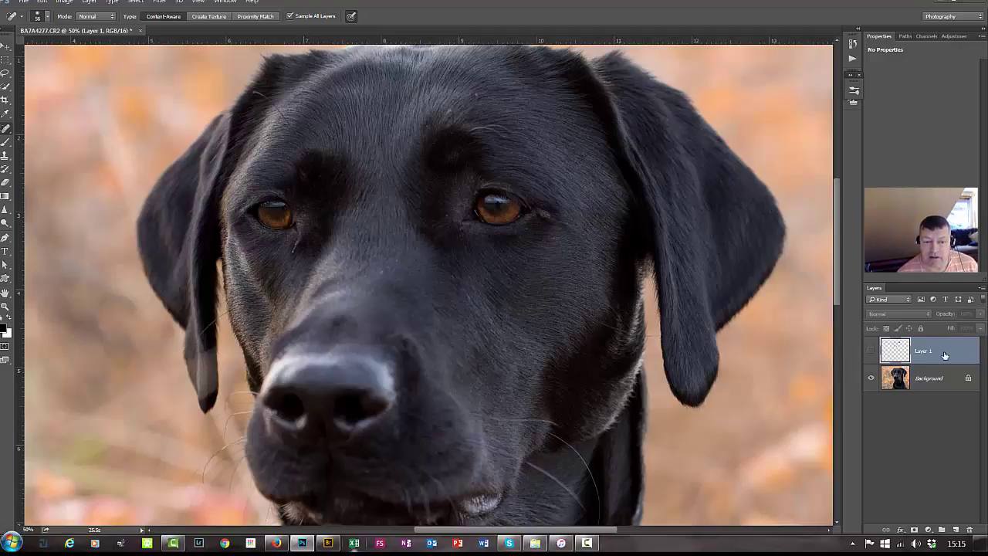
click(872, 350)
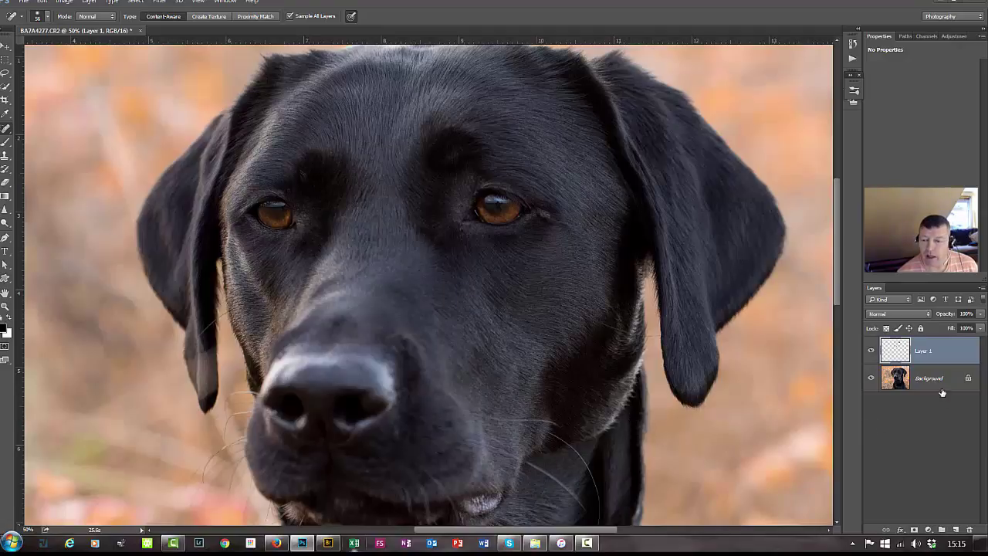
Rename the retouching layer to "spot healing" and deselect it.
key(ctrl+minus)
key(ctrl+minus)
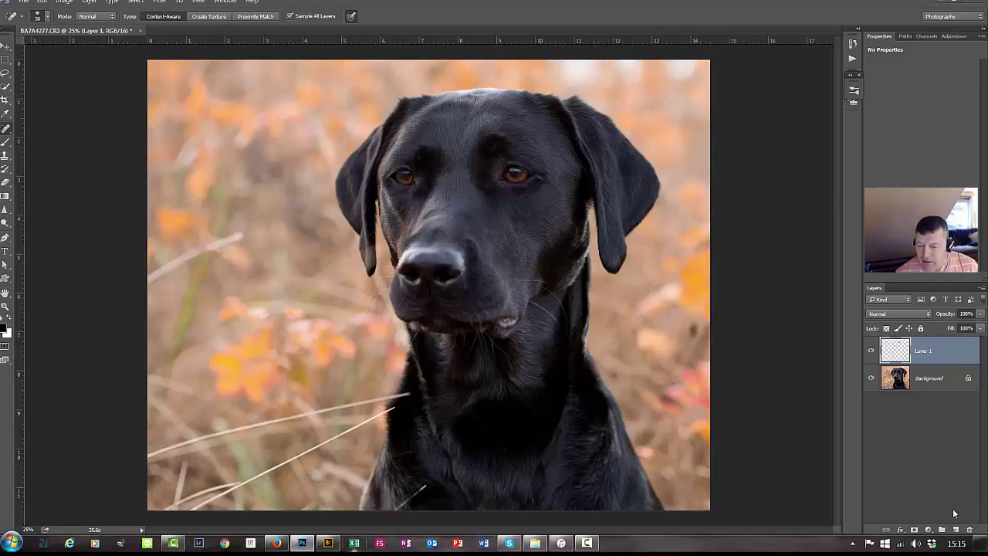
double_click(924, 352)
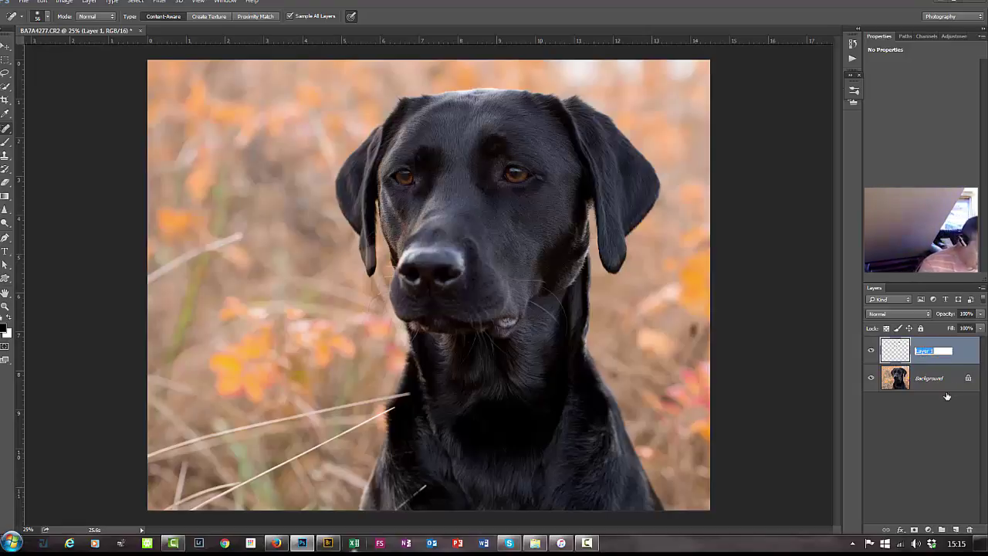
key(BackSpace)
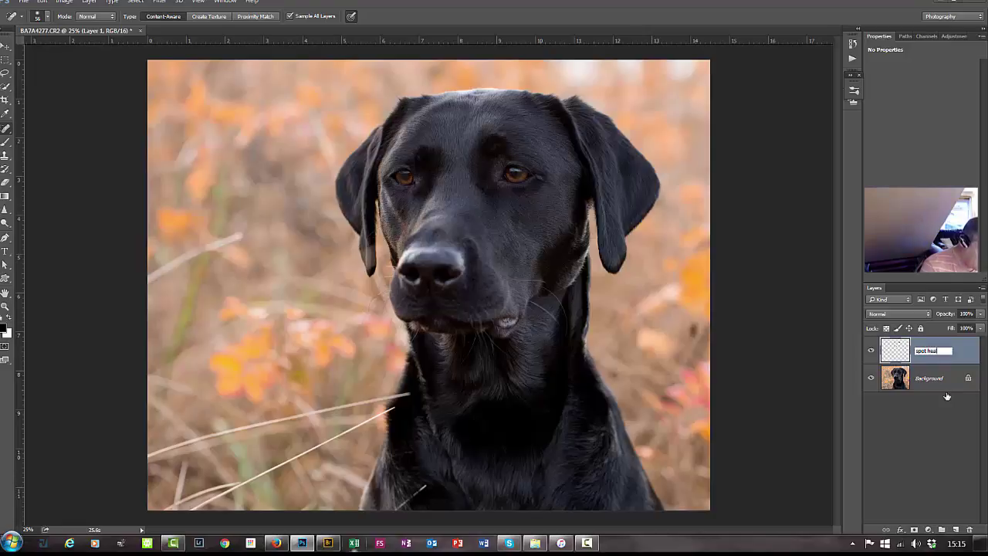
key(Return)
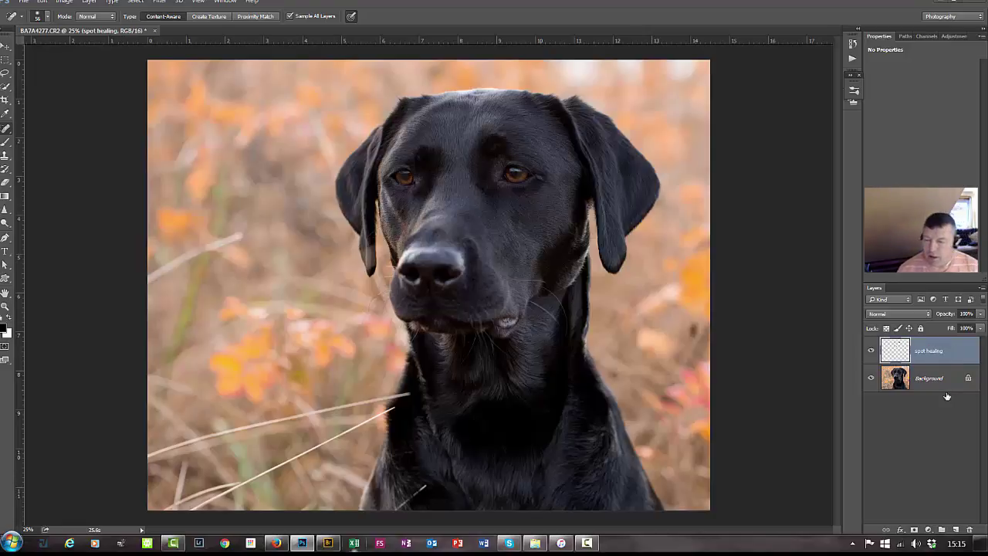
click(947, 396)
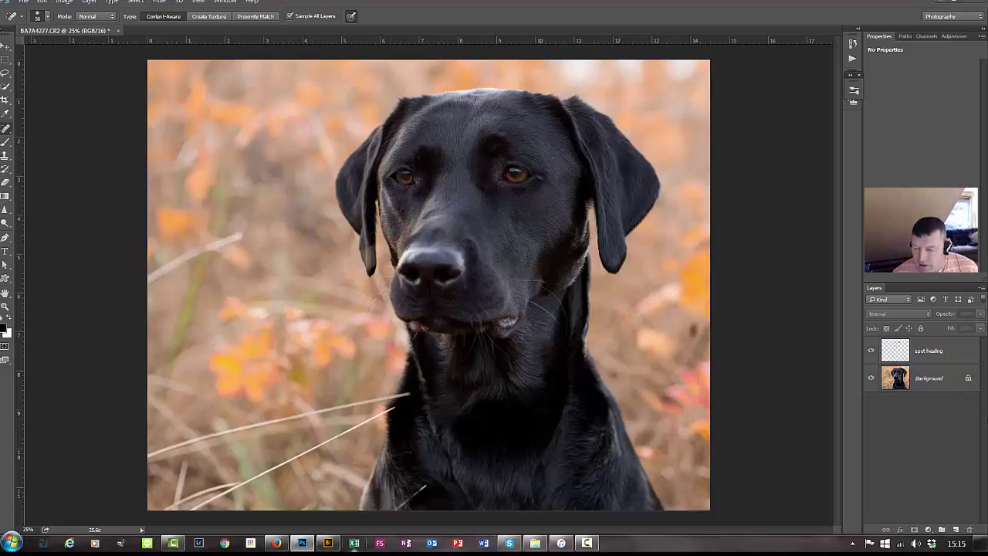
Add an empty layer above the spot healing layer and ready the Clone Stamp with a brush size of about 128 px.
click(956, 531)
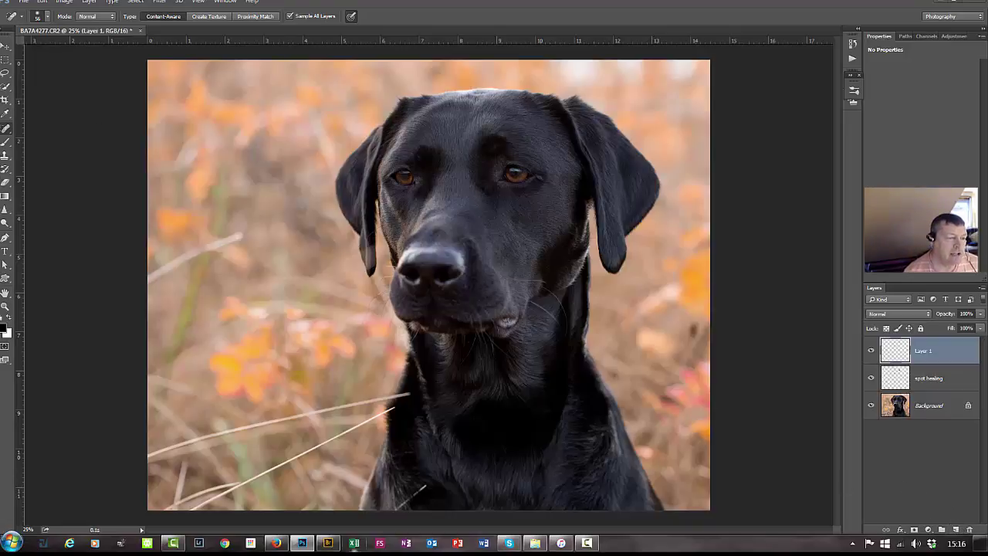
click(4, 155)
click(31, 155)
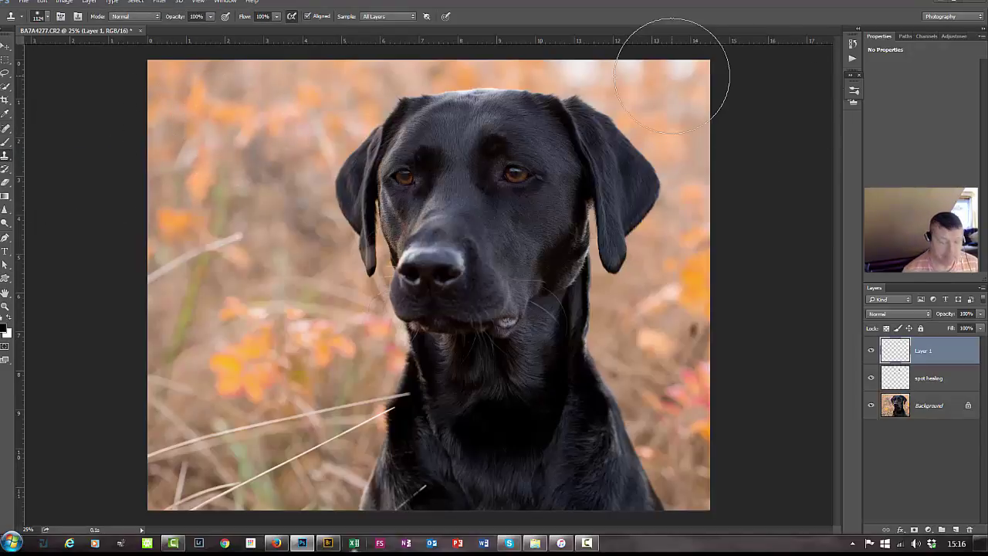
key(ctrl+plus)
key(ctrl+plus)
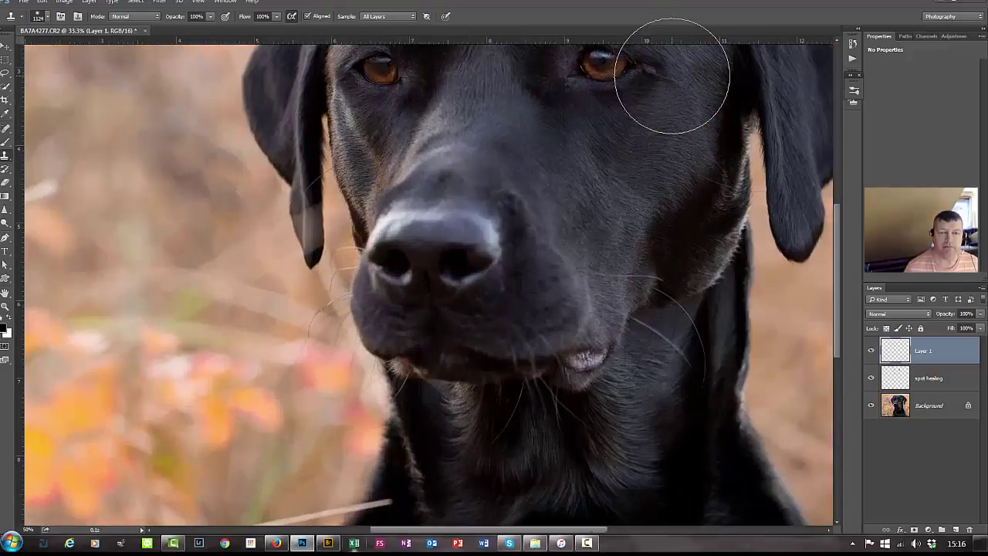
drag(646, 395, 505, 416)
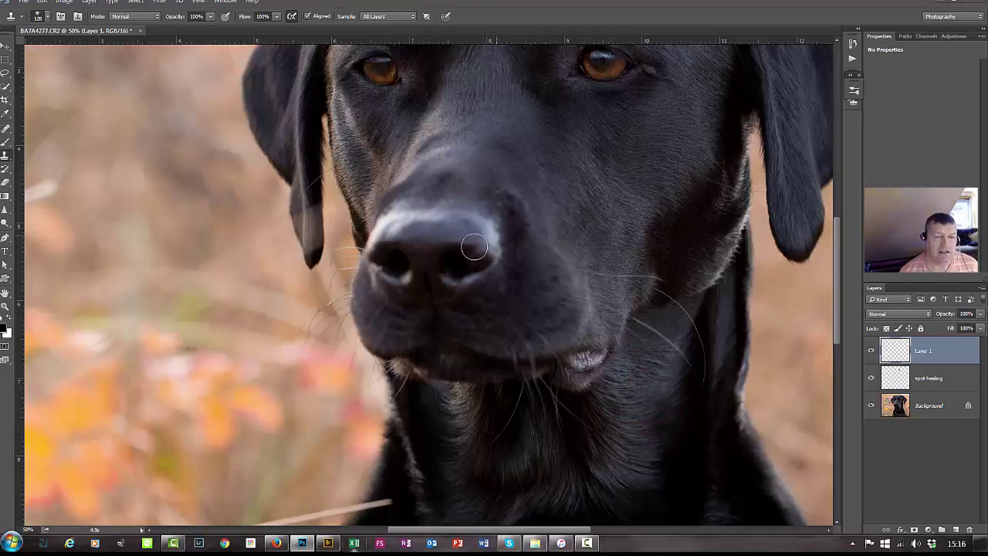
Try to clone background texture over the pale highlights above the image-right ear with a brush of about 240 px.
drag(480, 183, 481, 260)
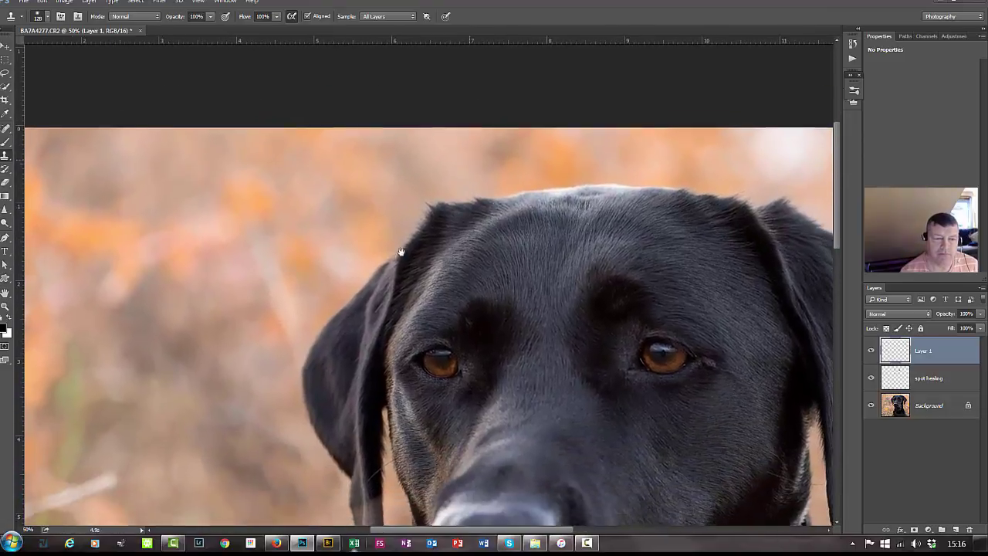
drag(402, 249, 492, 194)
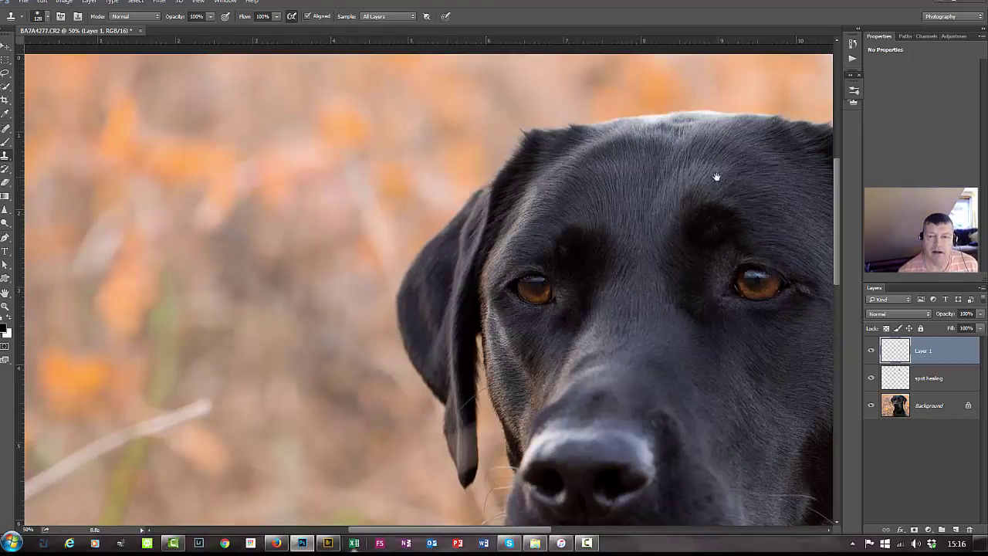
mouse_move(716, 176)
mouse_down()
mouse_move(381, 224)
mouse_move(332, 242)
mouse_up()
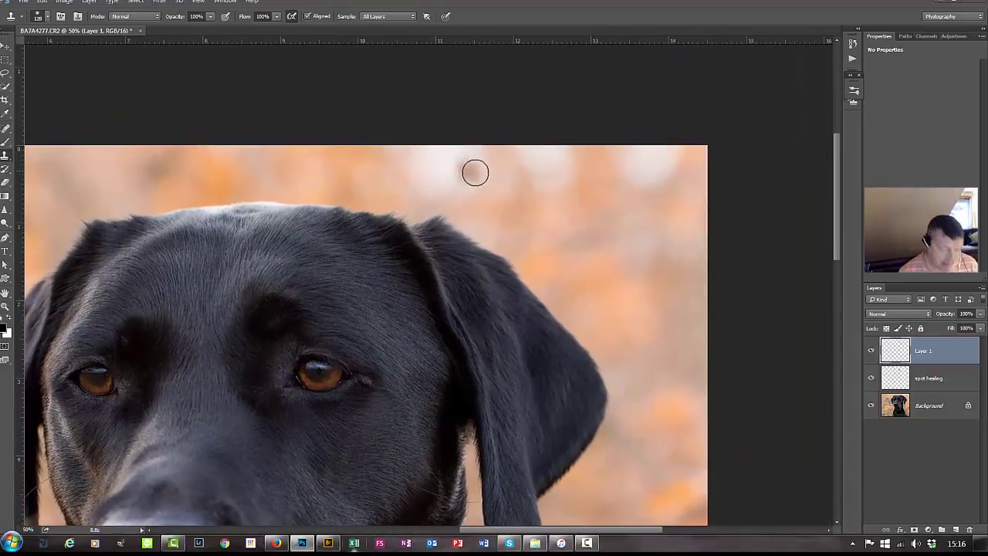
drag(525, 221, 546, 191)
mouse_move(532, 190)
mouse_down()
mouse_move(506, 205)
mouse_move(505, 193)
mouse_up()
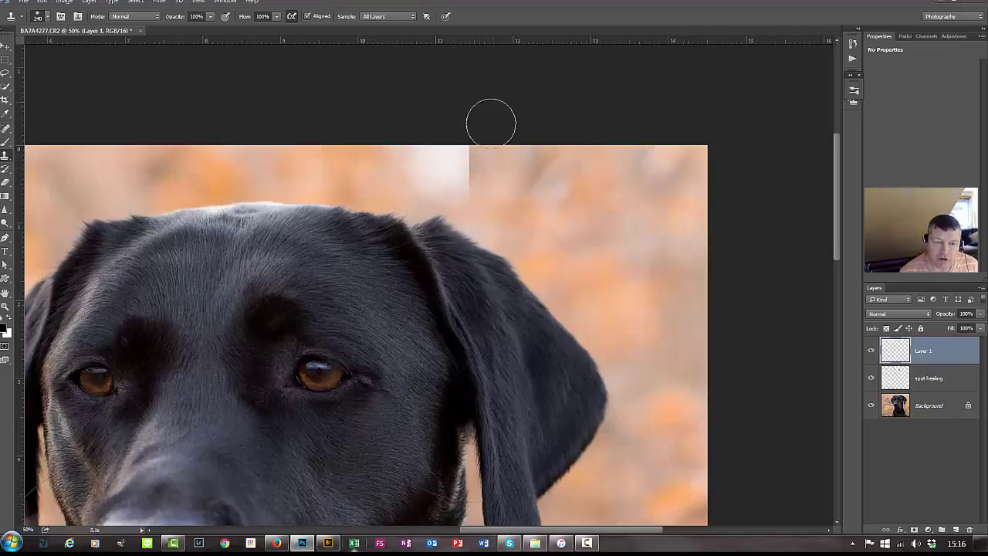
drag(370, 233, 498, 225)
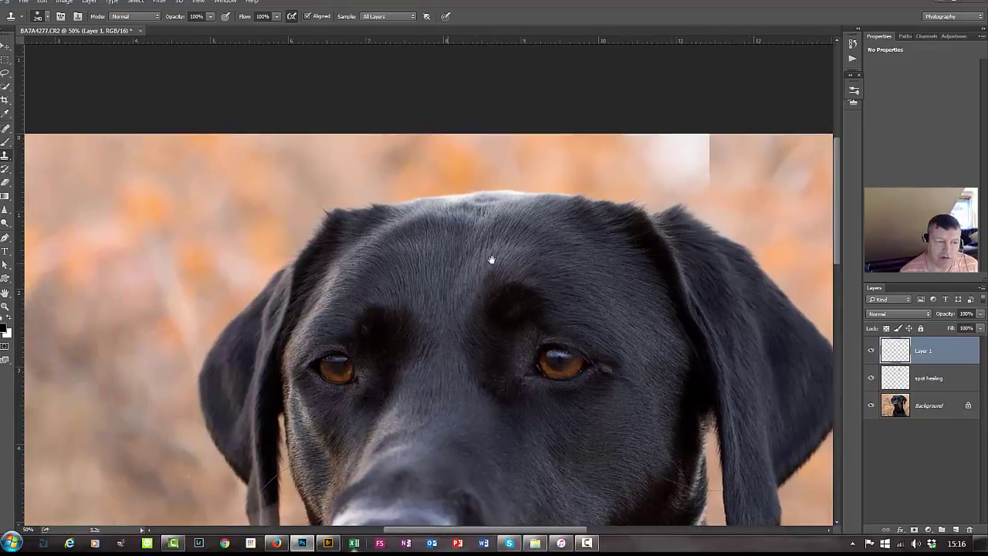
drag(491, 259, 646, 248)
key(ctrl+minus)
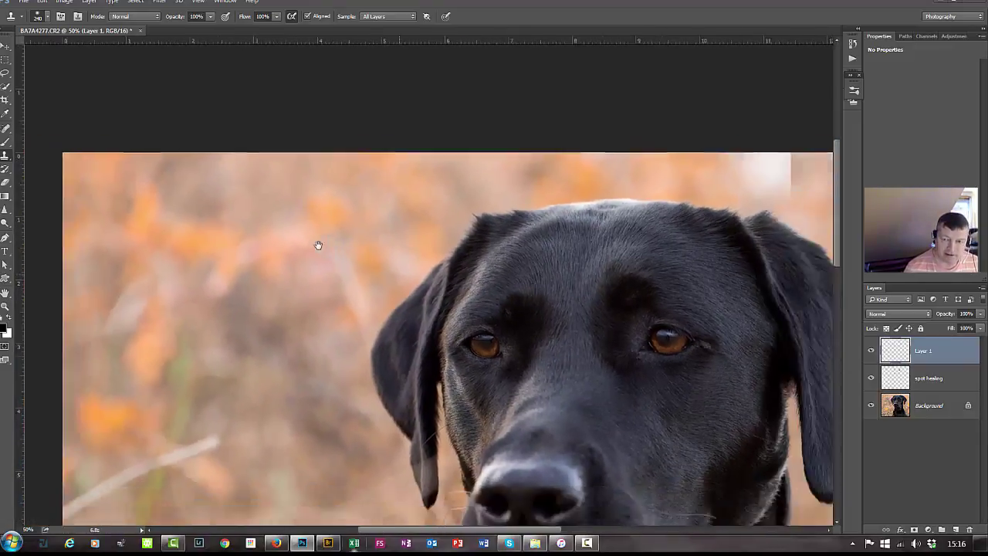
key(ctrl+minus)
key(ctrl+minus)
key(ctrl+minus)
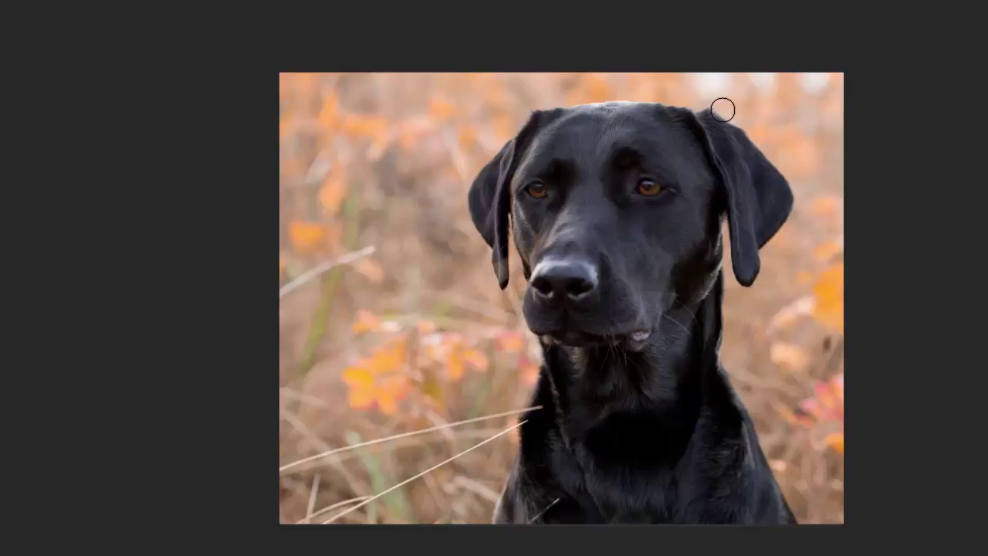
Hide the cloned layer to compare the background with and without the cloning.
key(ctrl+plus)
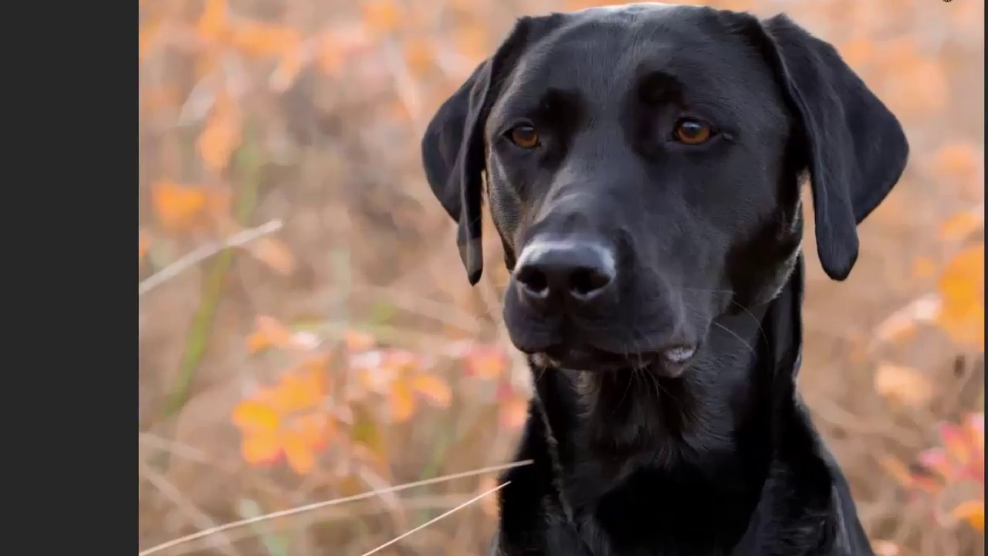
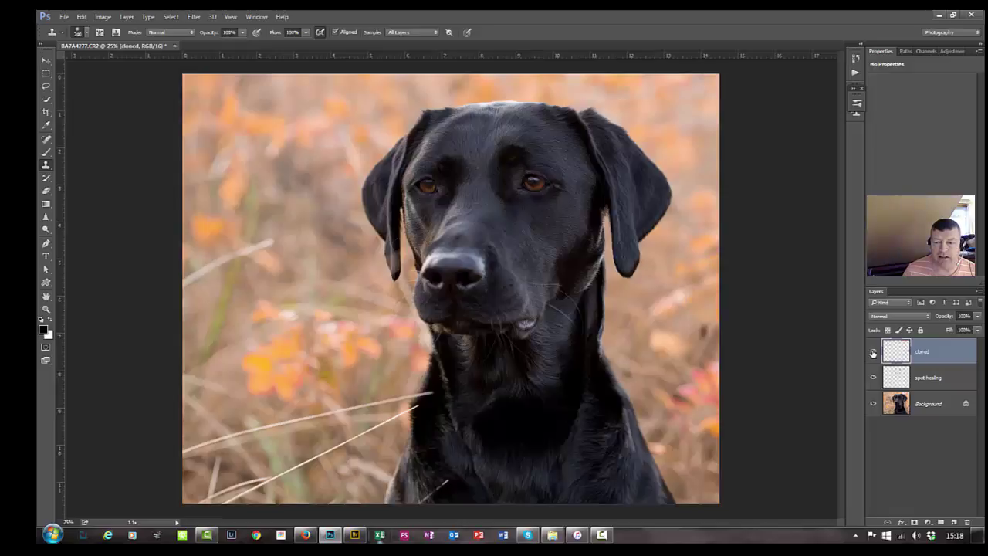
click(873, 353)
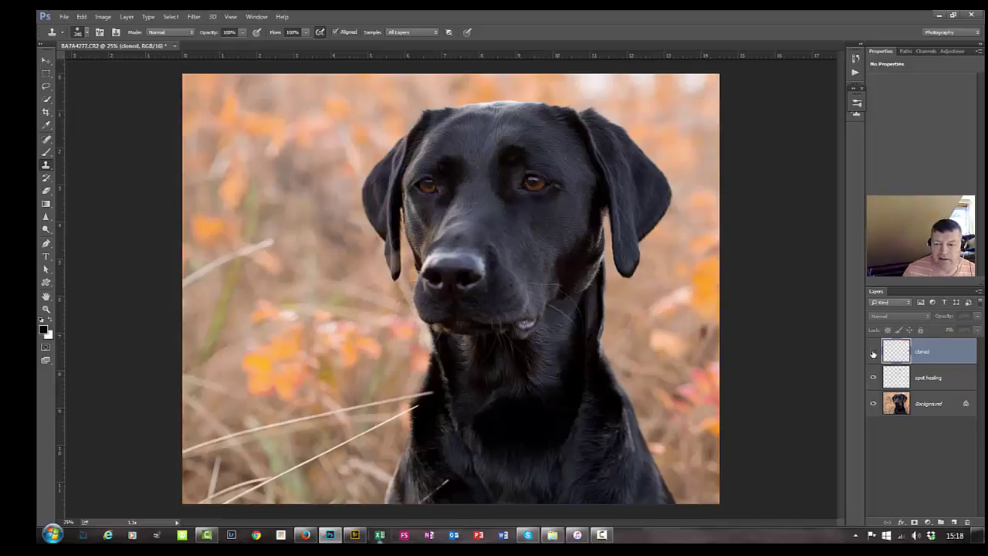
Show the cloned layer again and look through the available fill and adjustment layer types.
click(873, 353)
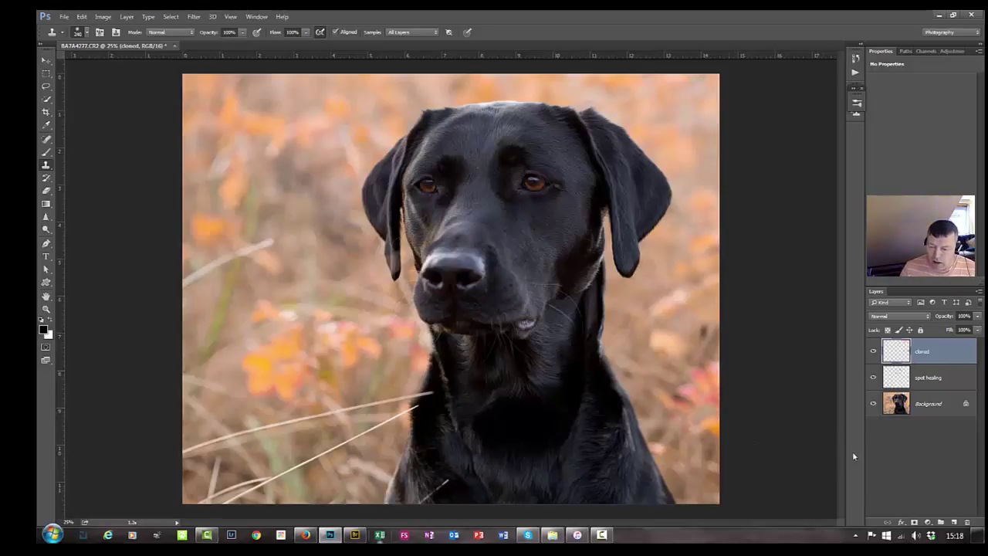
click(929, 523)
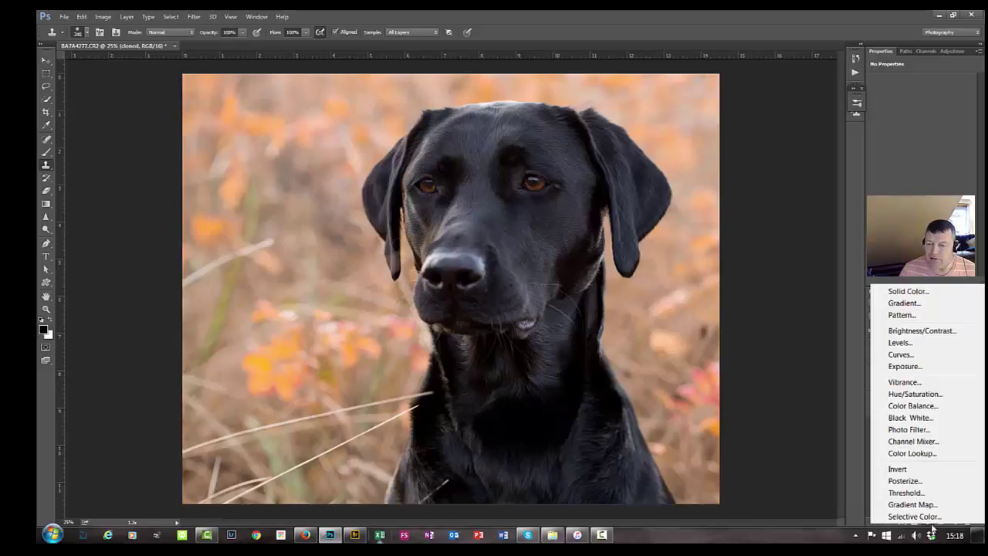
click(931, 526)
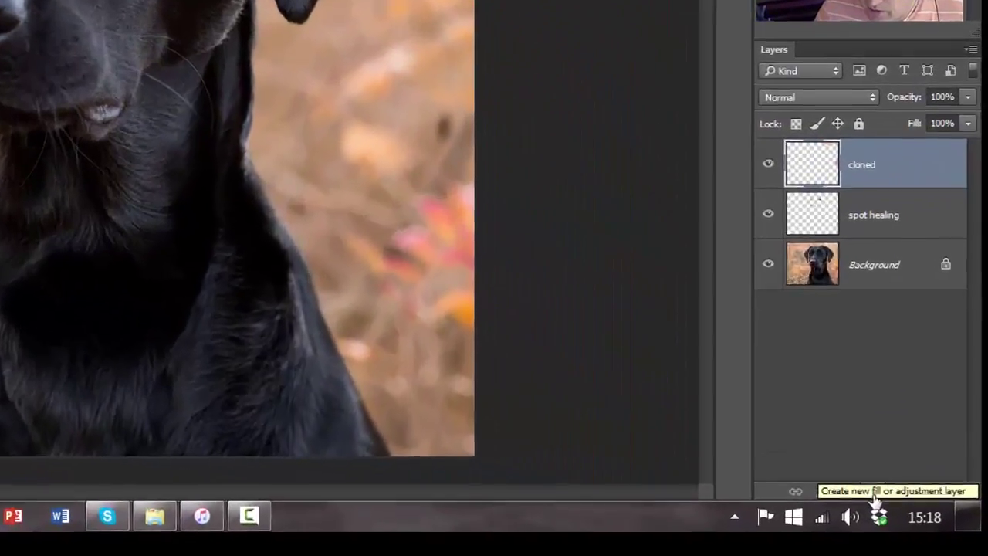
click(929, 522)
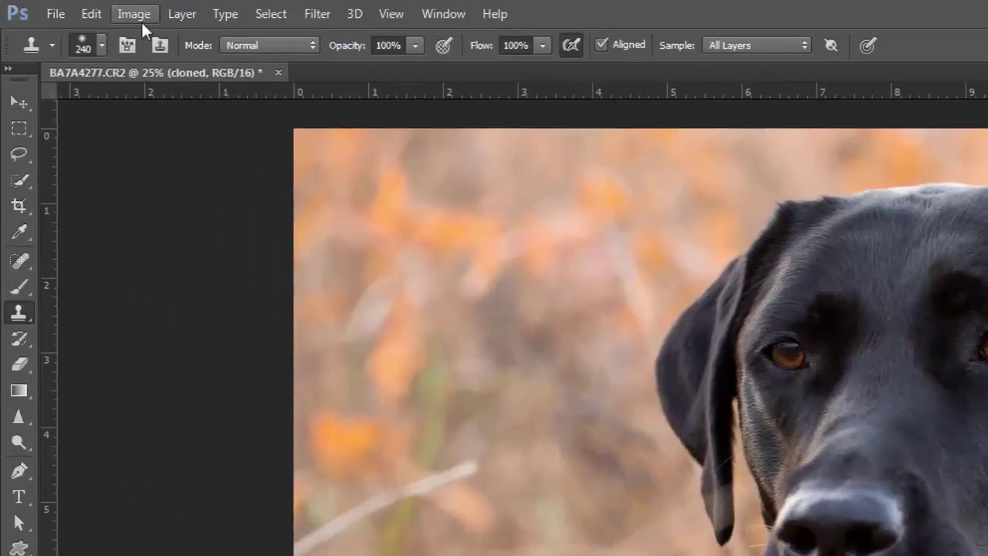
Try a direct Hue/Saturation adjustment with a strong positive hue shift on the cloned layer, and undo it.
click(187, 17)
mouse_move(143, 24)
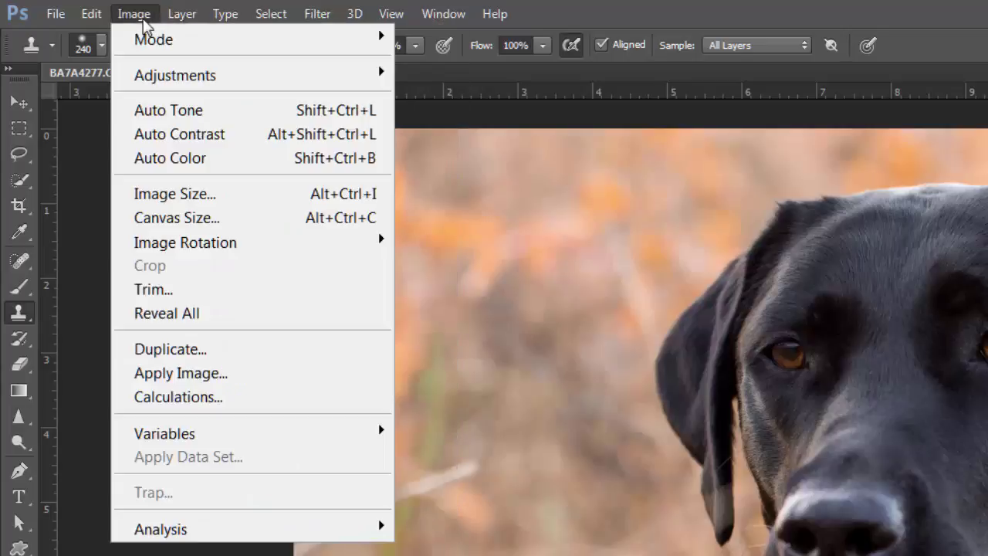
mouse_move(148, 77)
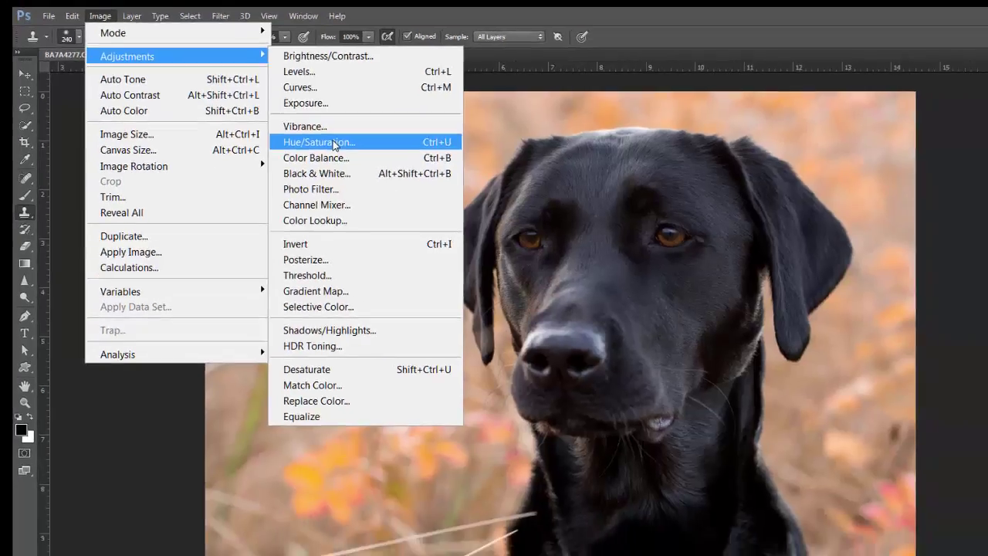
click(355, 150)
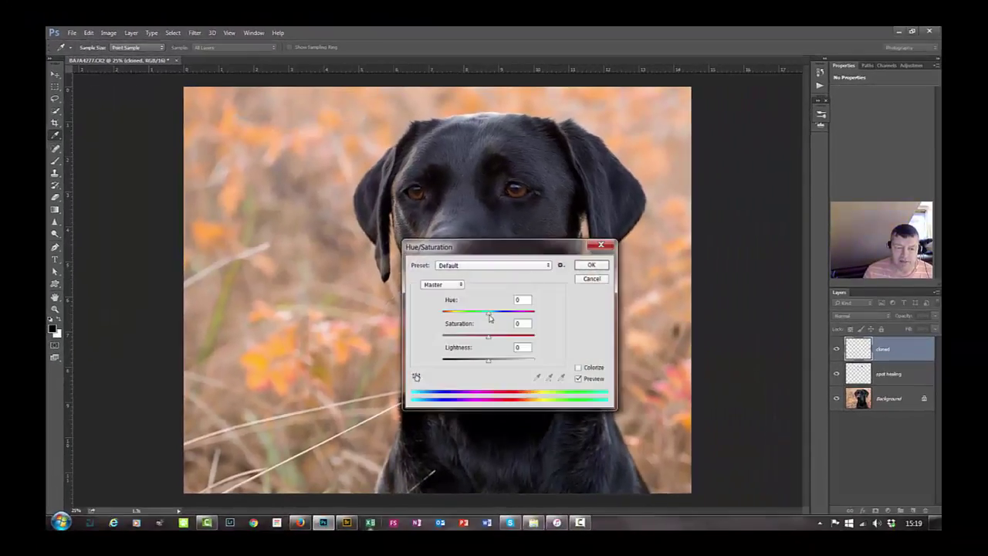
drag(489, 316, 526, 317)
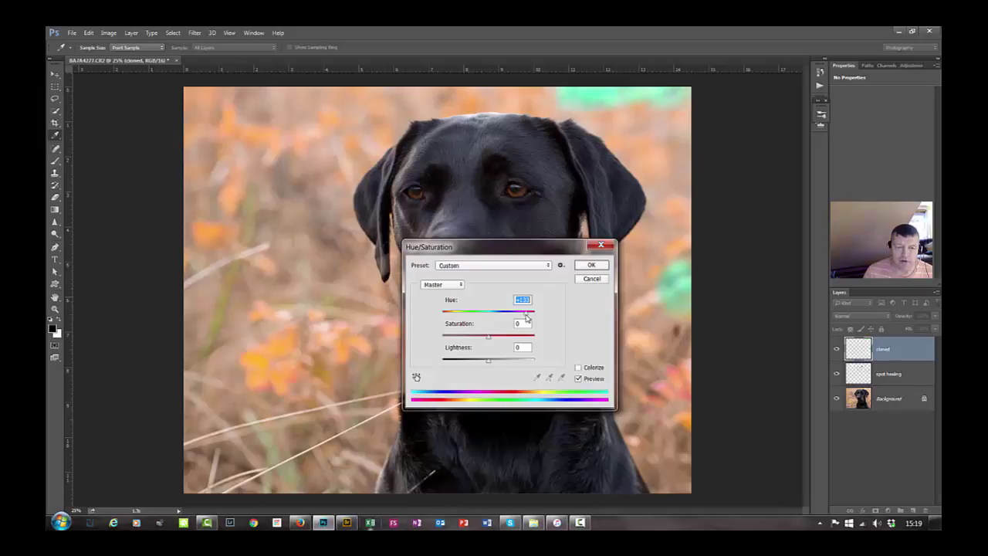
click(591, 264)
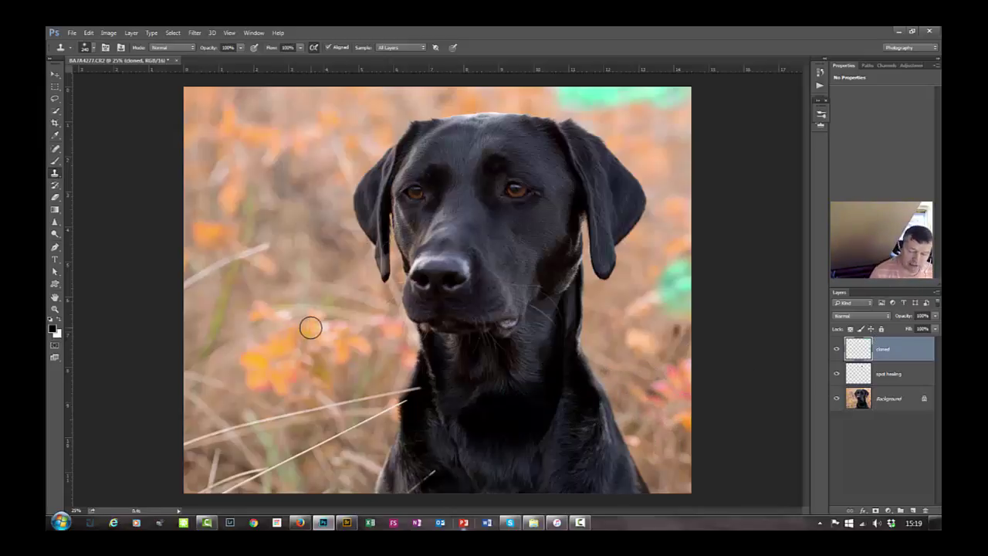
key(ctrl+z)
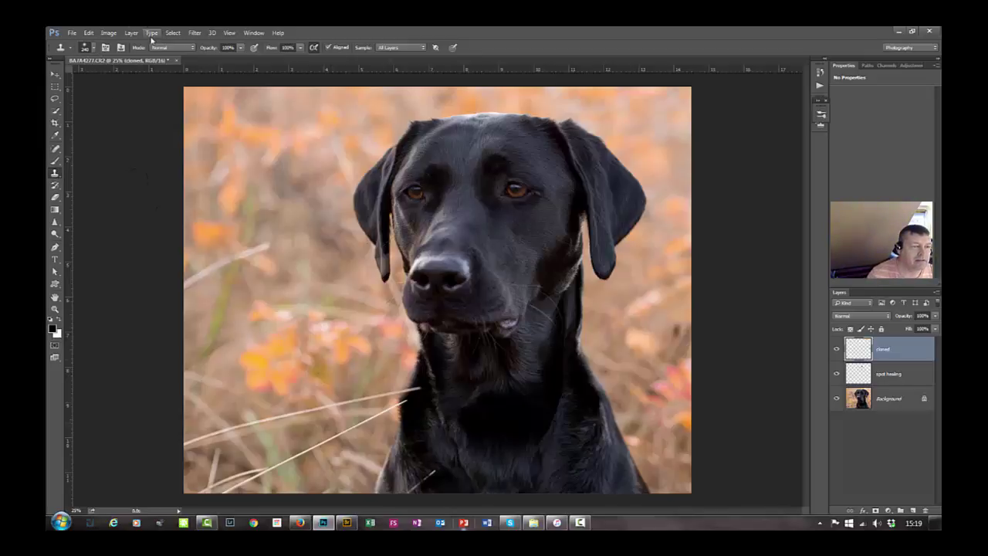
Add a Hue/Saturation adjustment layer above the cloned layer and shift its hue until the background turns yellow-green.
click(103, 34)
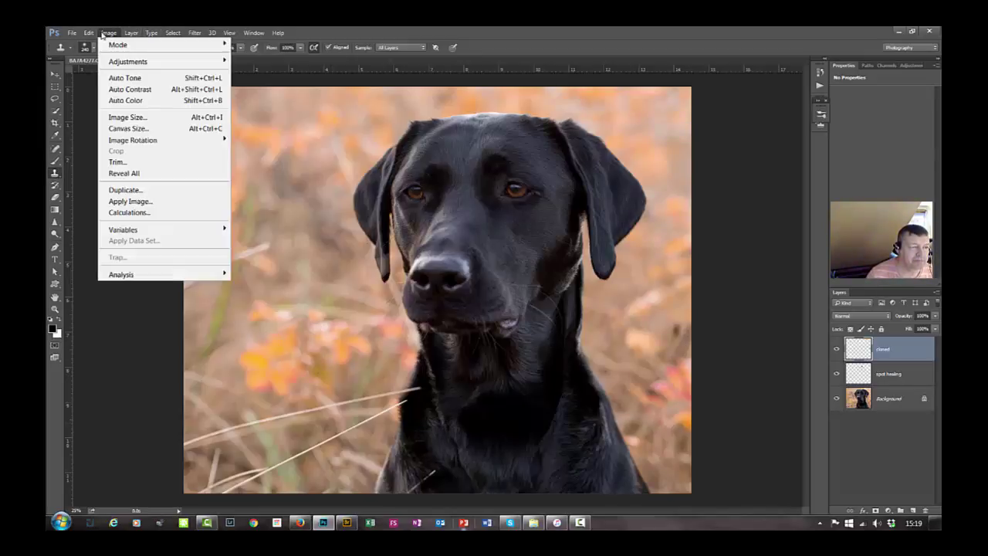
mouse_move(120, 68)
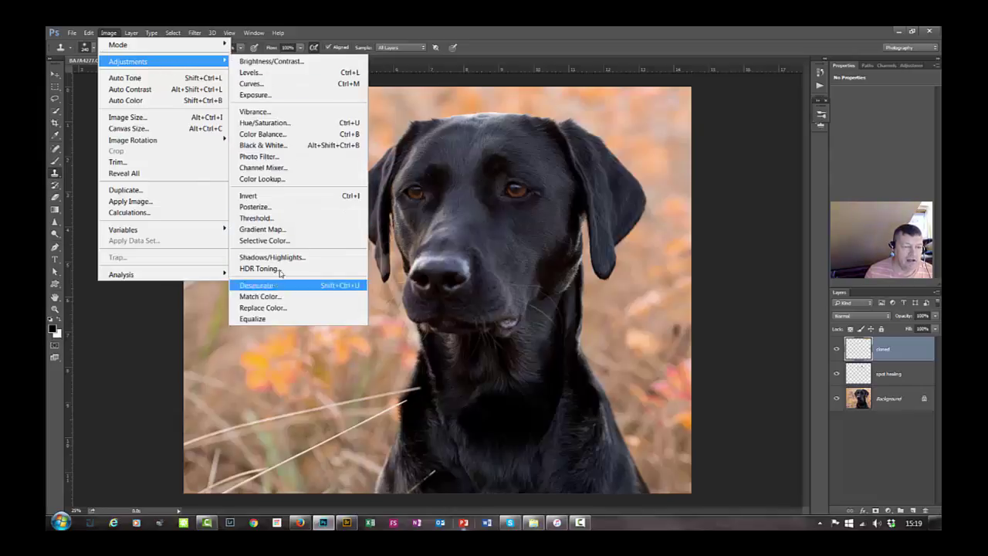
click(894, 505)
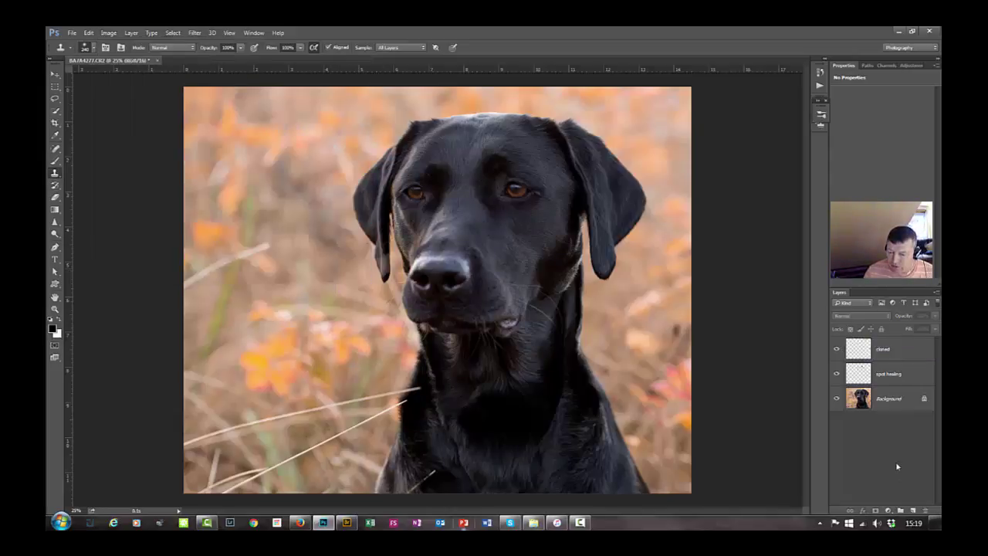
click(888, 511)
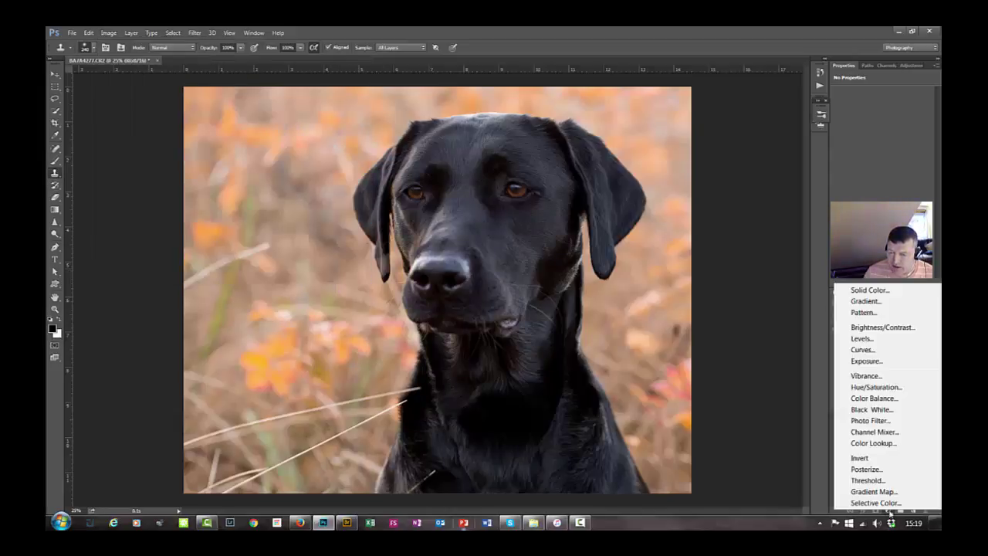
click(893, 389)
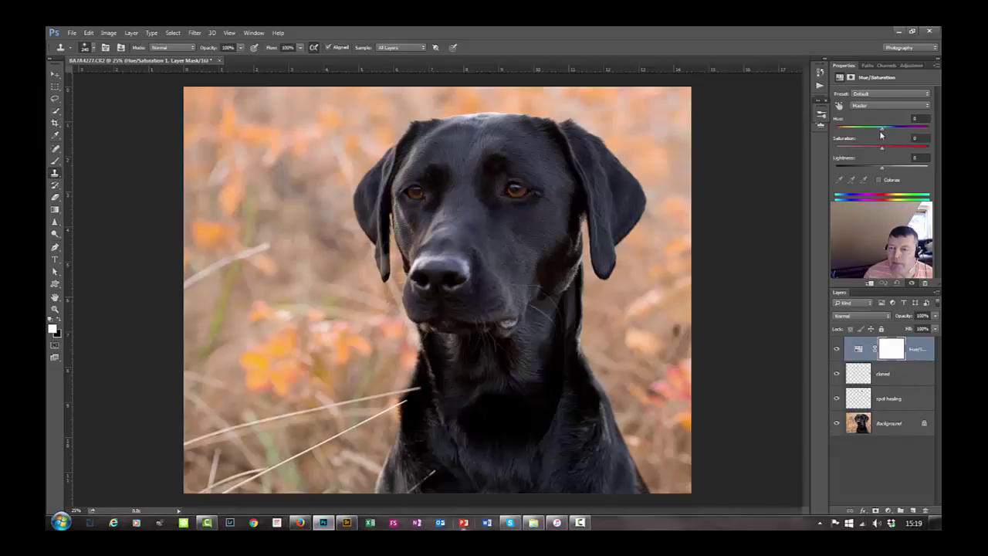
drag(883, 133, 899, 133)
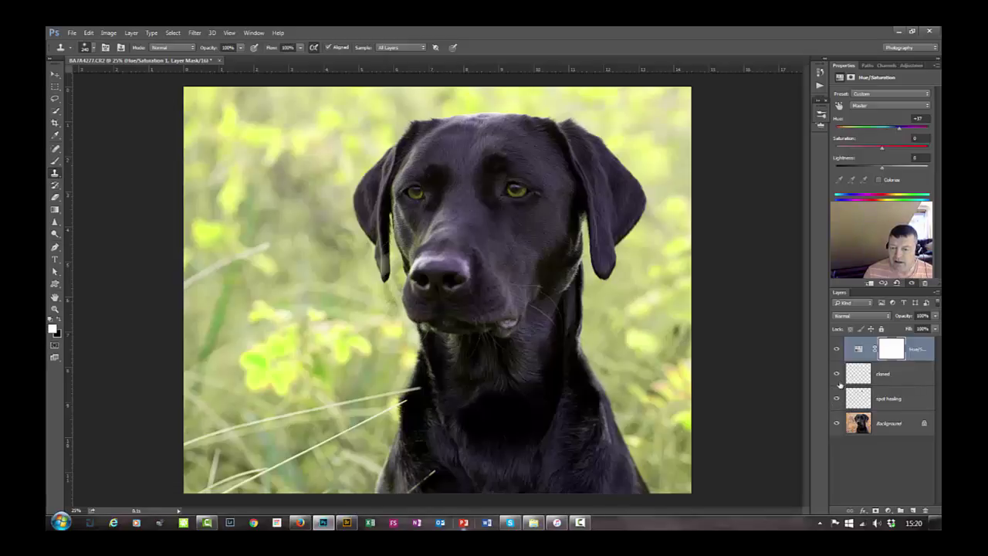
Toggle the cloned layer's visibility to compare the recoloured image with and without the cloning.
click(840, 374)
click(840, 375)
click(840, 375)
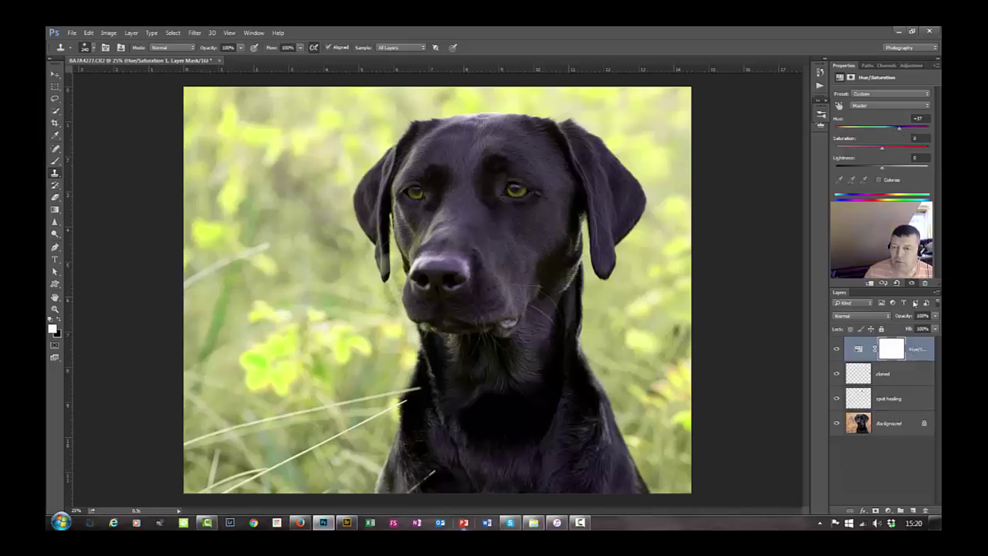
Reset the adjustment layer's hue to 0 and shift it slightly so the orange foliage turns yellow.
drag(927, 119, 782, 124)
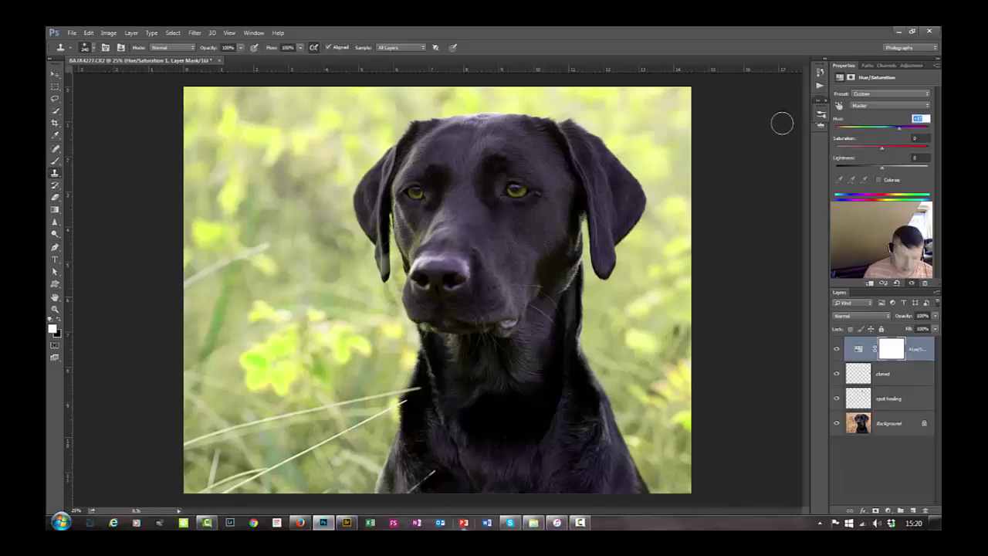
text(0)
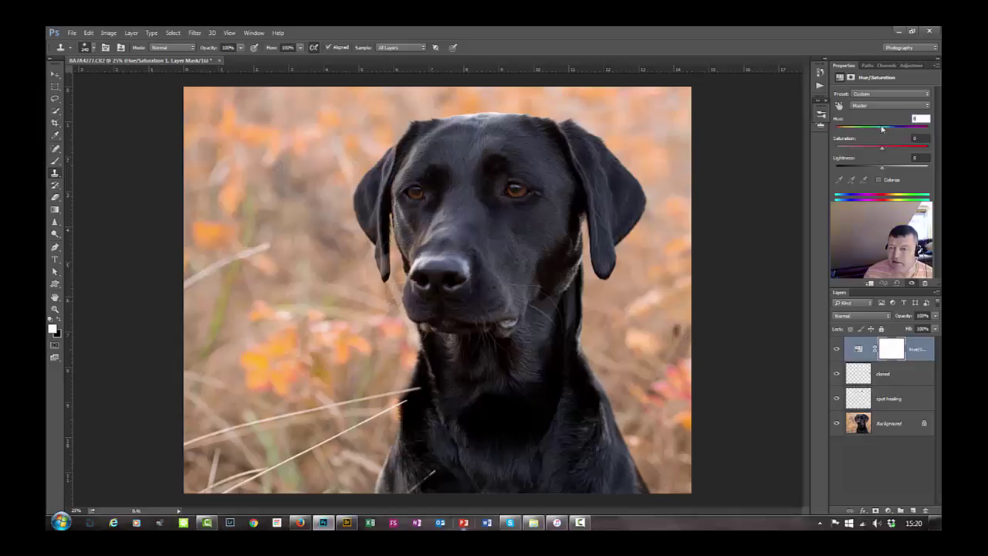
drag(882, 131, 892, 132)
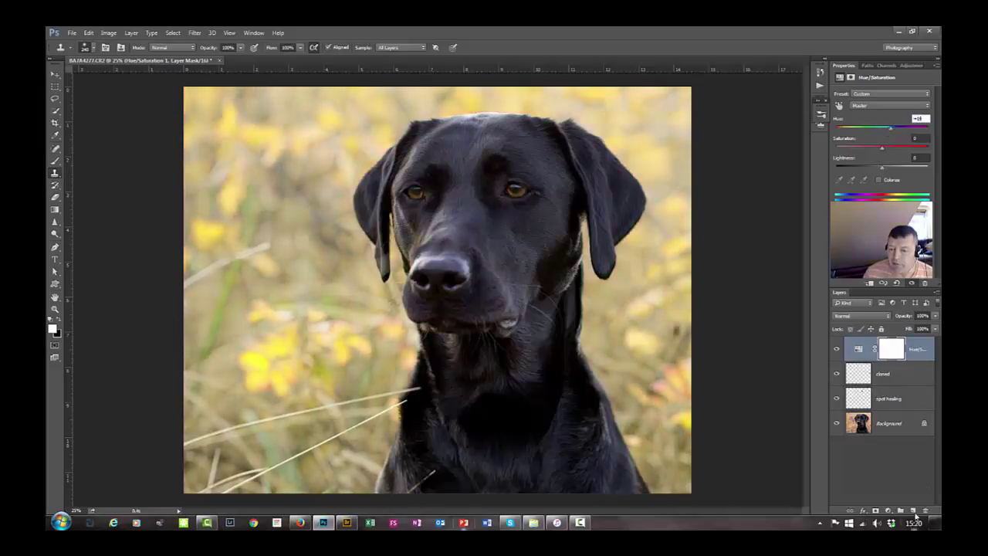
Duplicate the Background layer and move the copy to the top of the layer stack.
click(899, 428)
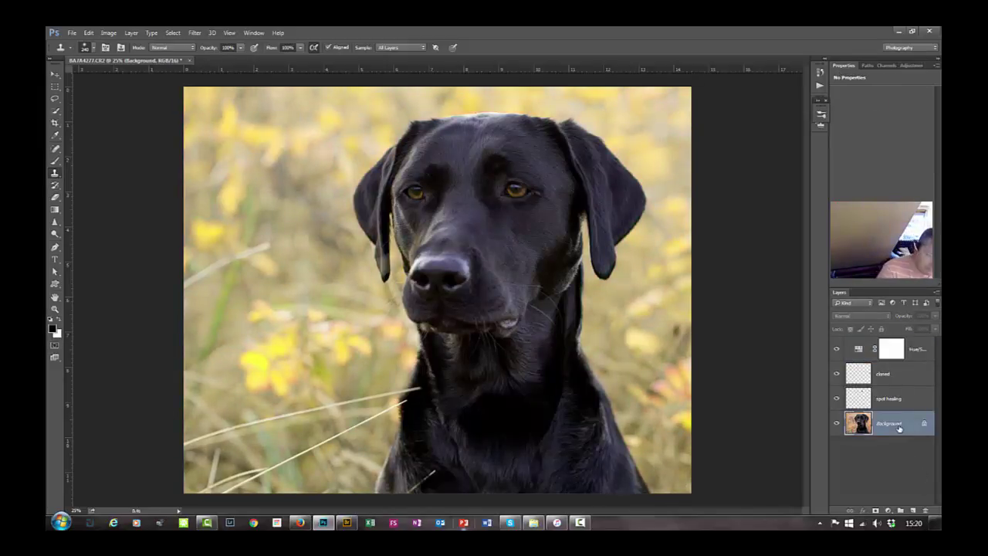
key(ctrl+j)
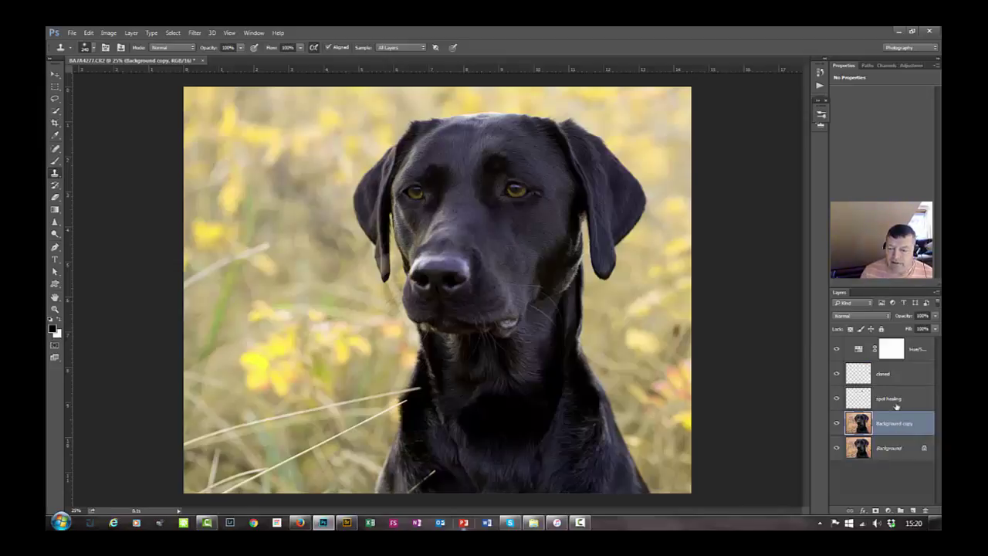
drag(896, 423, 885, 341)
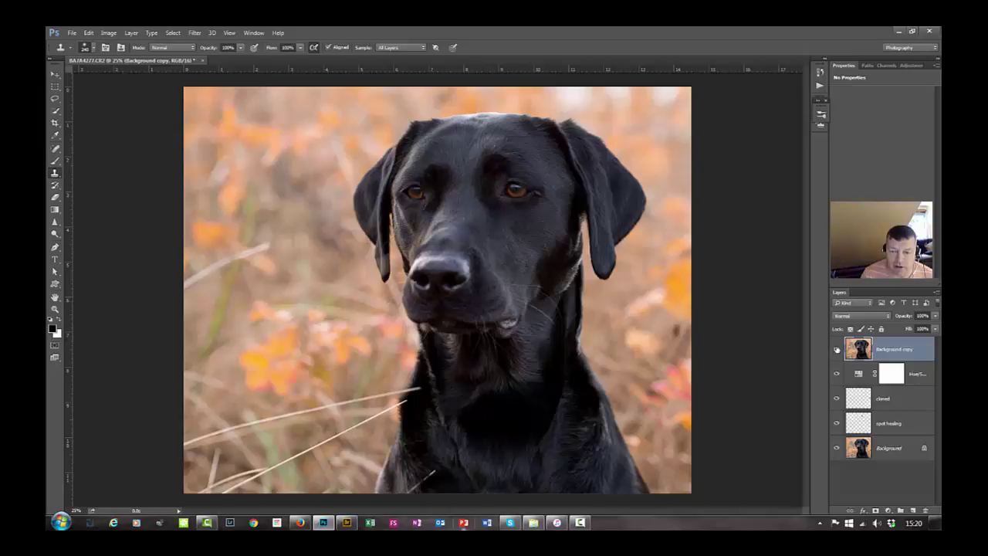
Toggle the background copy's visibility to compare the original with the edited image, and delete the copy.
click(837, 350)
click(837, 350)
click(837, 349)
click(836, 350)
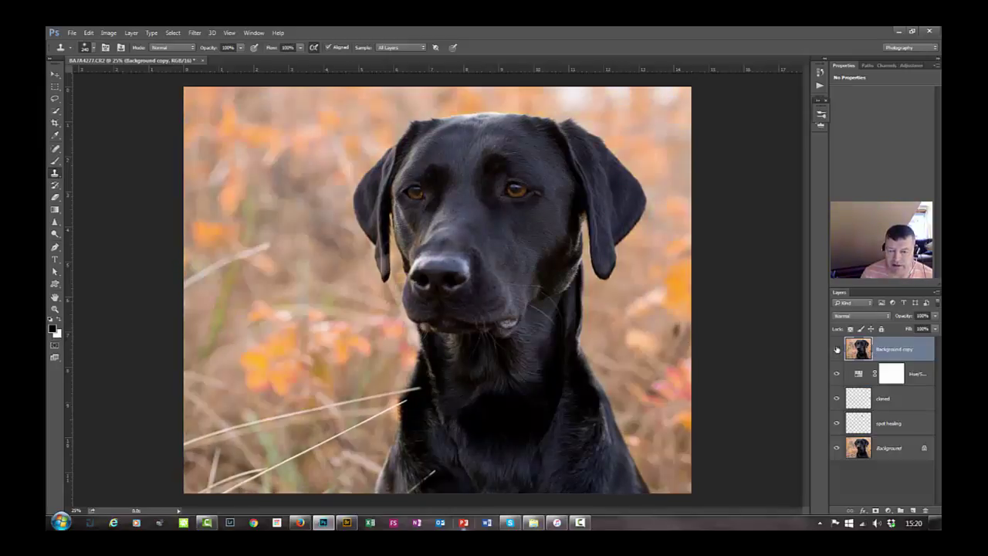
click(837, 349)
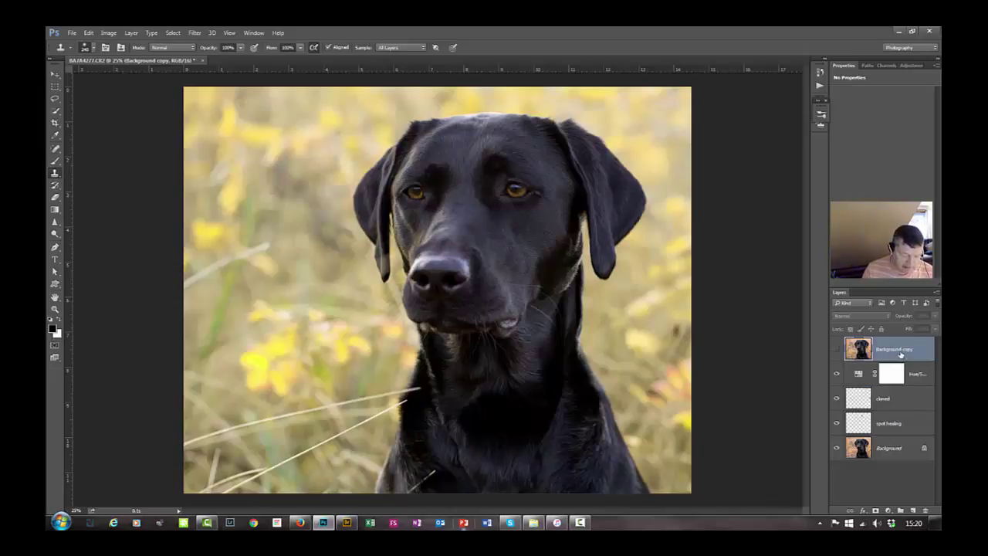
key(Delete)
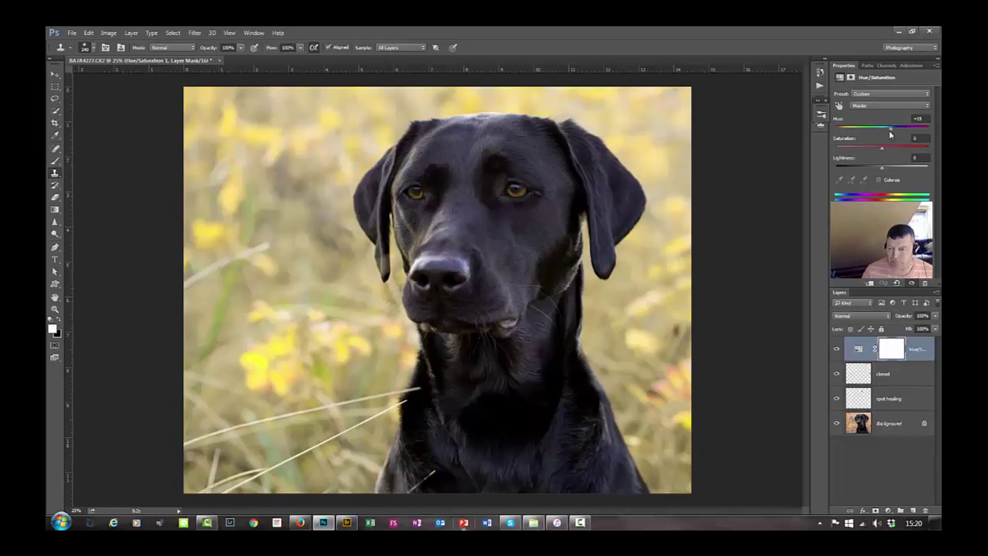
Set the Hue/Saturation layer's hue to 0 and raise its saturation to +64.
click(916, 119)
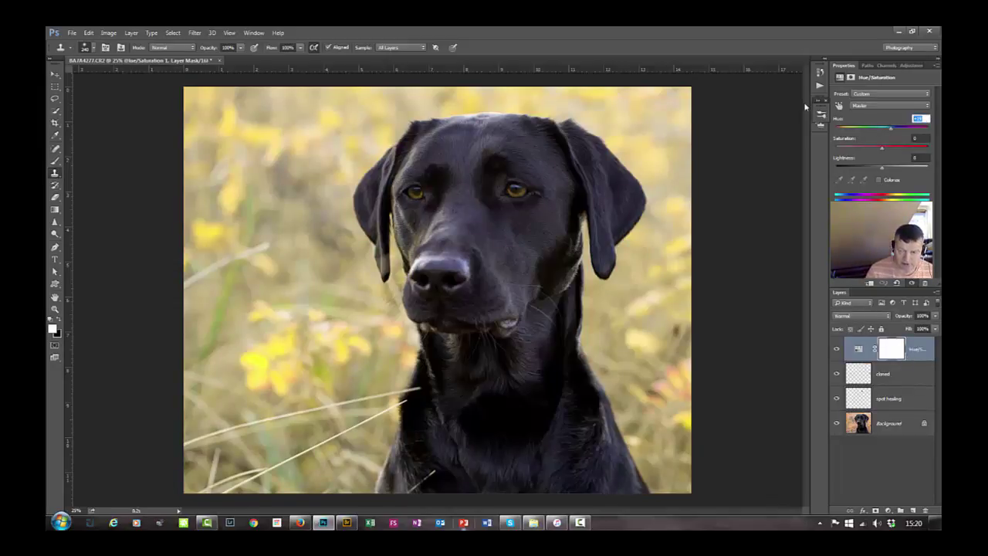
text(0)
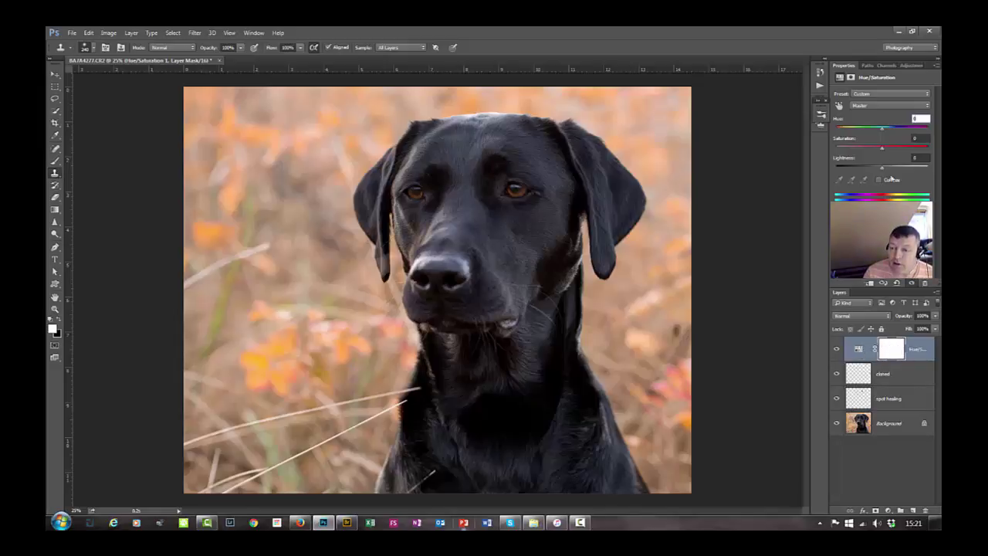
drag(884, 151, 912, 154)
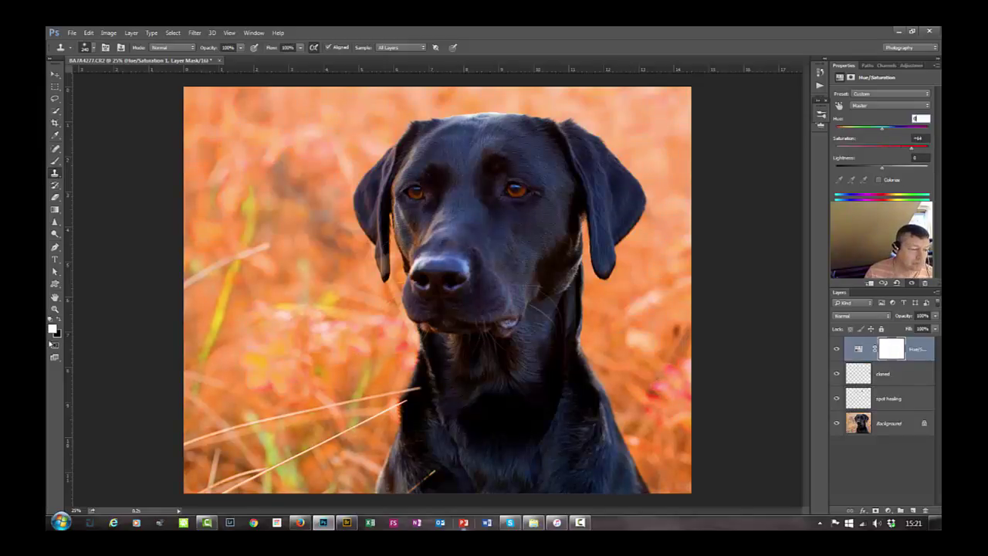
Fill the Hue/Saturation layer's mask with black as the foreground colour, in Normal mode.
click(897, 351)
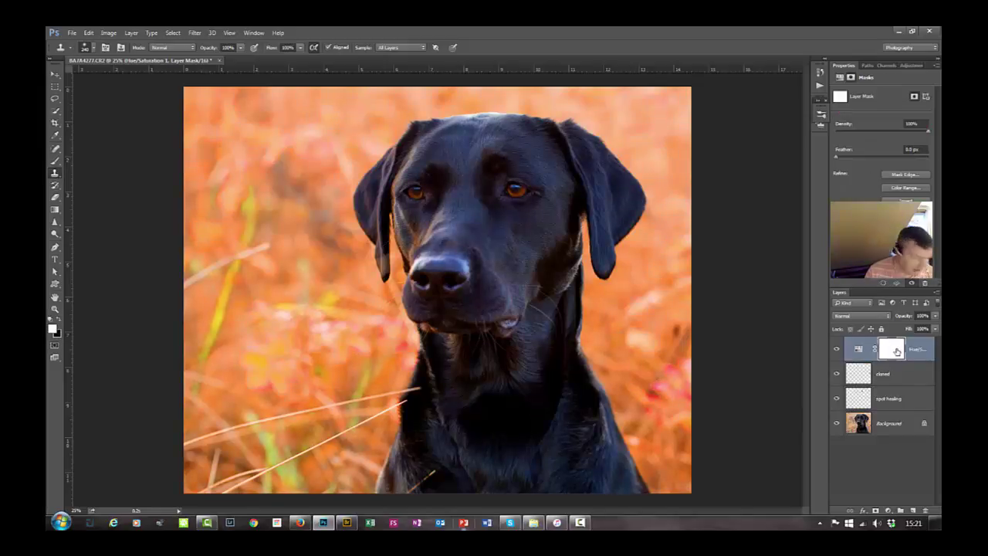
key(x)
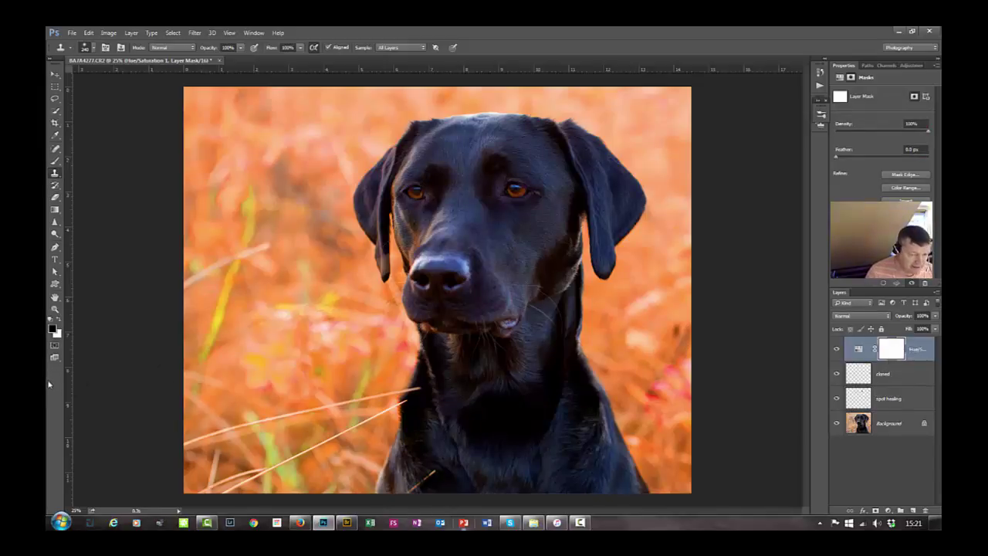
key(x)
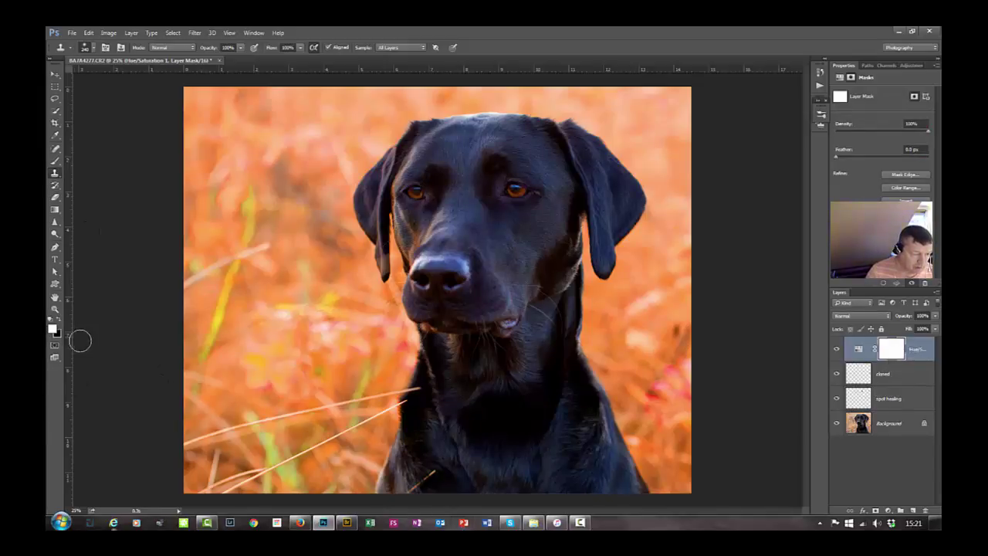
key(x)
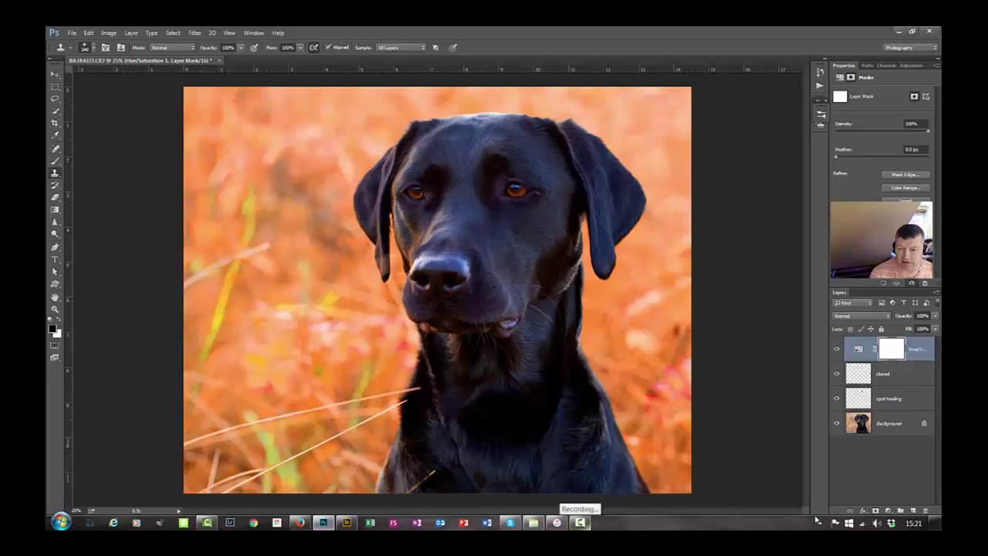
key(shift+F5)
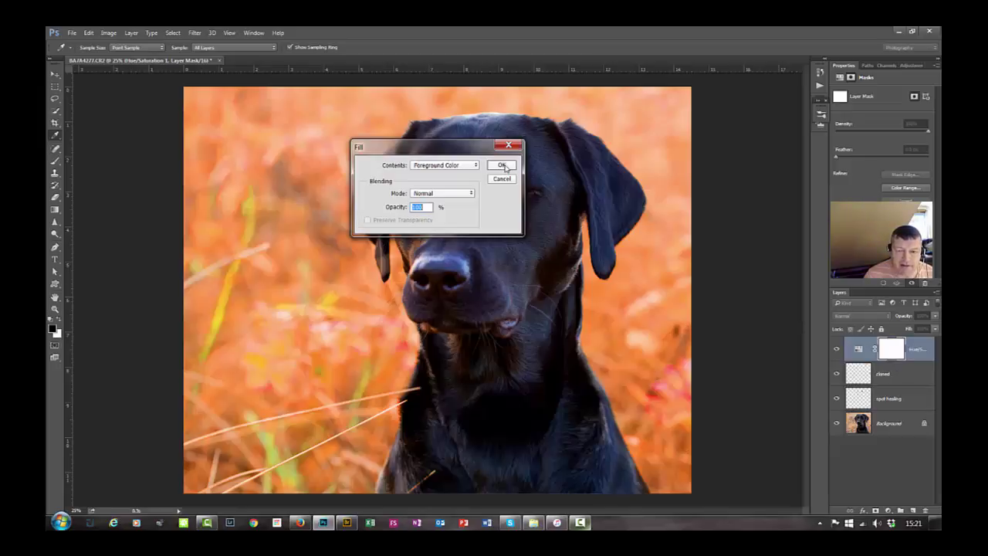
click(503, 166)
key(s)
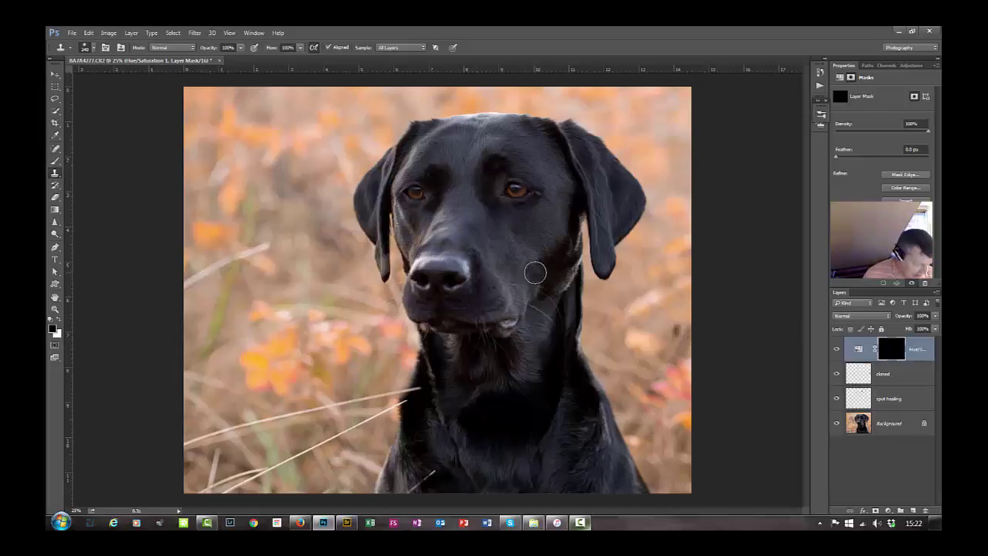
Paint white on the Hue/Saturation layer's mask over both of the dog's eyes with the Brush tool.
key(x)
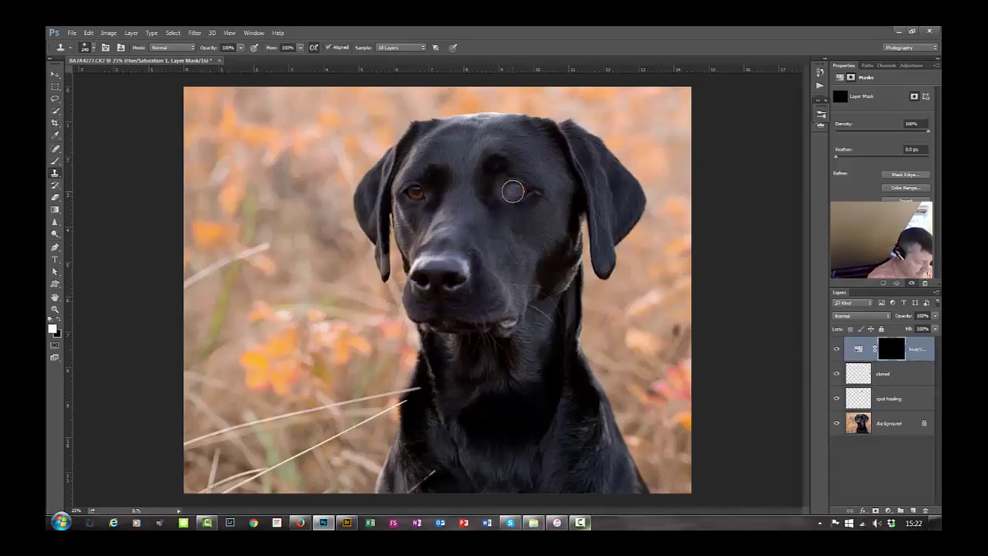
key(b)
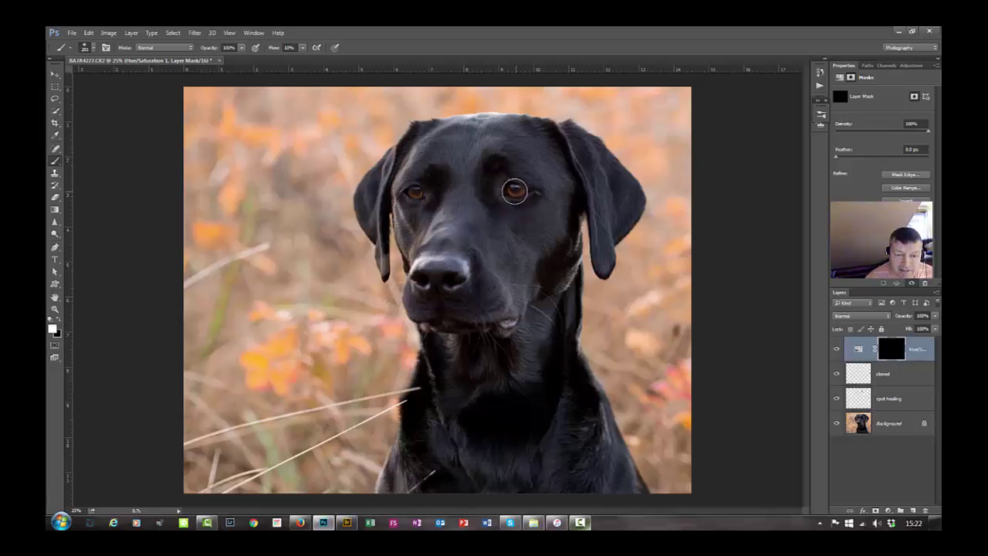
drag(520, 195, 519, 190)
drag(415, 189, 413, 190)
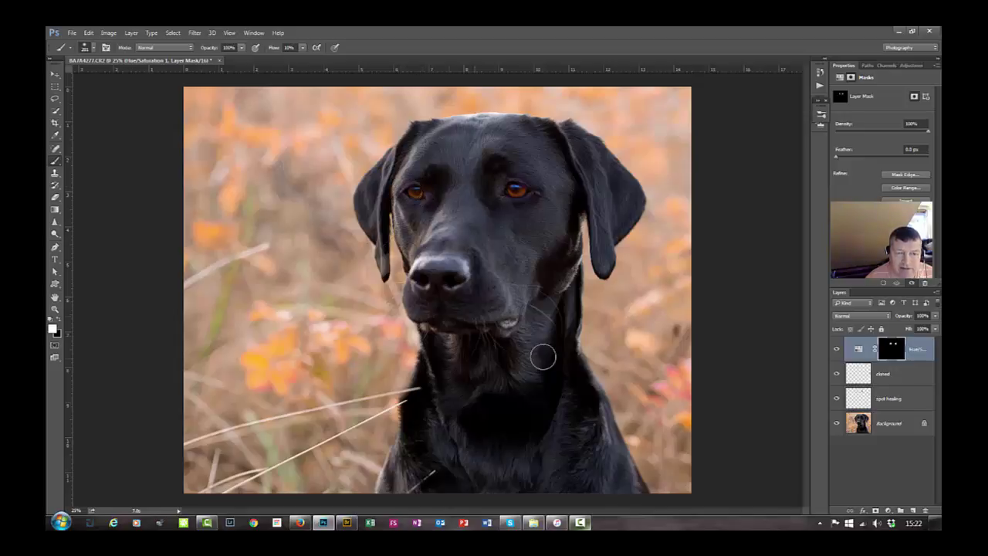
Set the Hue/Saturation layer's hue to +33 and paint white on its mask over the dog's nose.
click(859, 349)
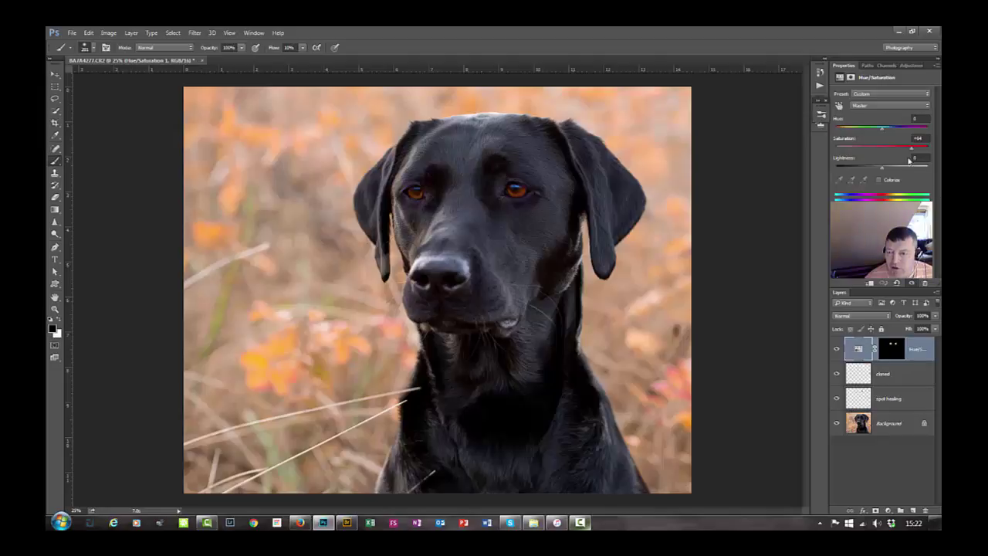
drag(880, 132, 903, 130)
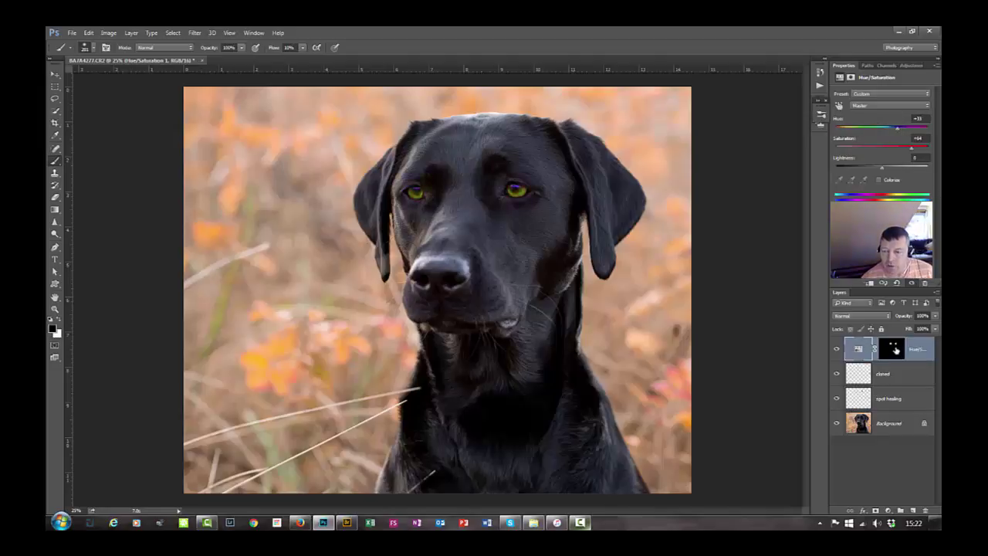
click(892, 352)
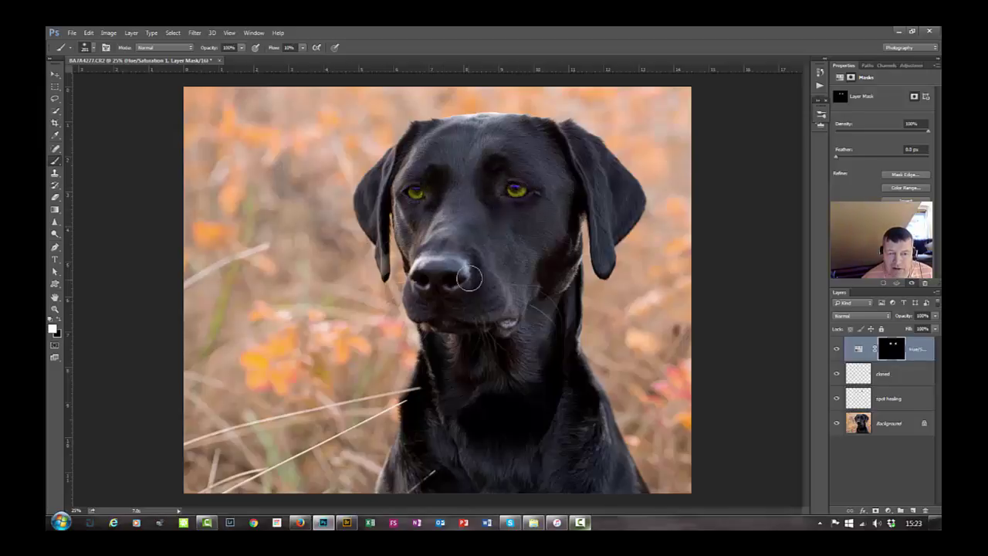
mouse_move(441, 273)
mouse_down()
mouse_move(457, 268)
mouse_move(433, 296)
mouse_up()
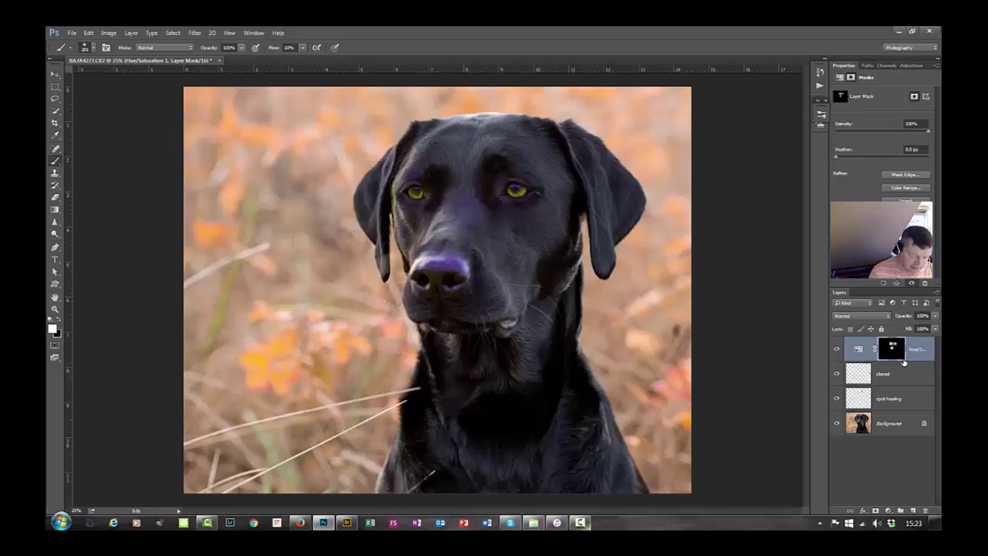
Delete the Hue/Saturation layer and add a Curves adjustment layer above the cloned layer.
key(Delete)
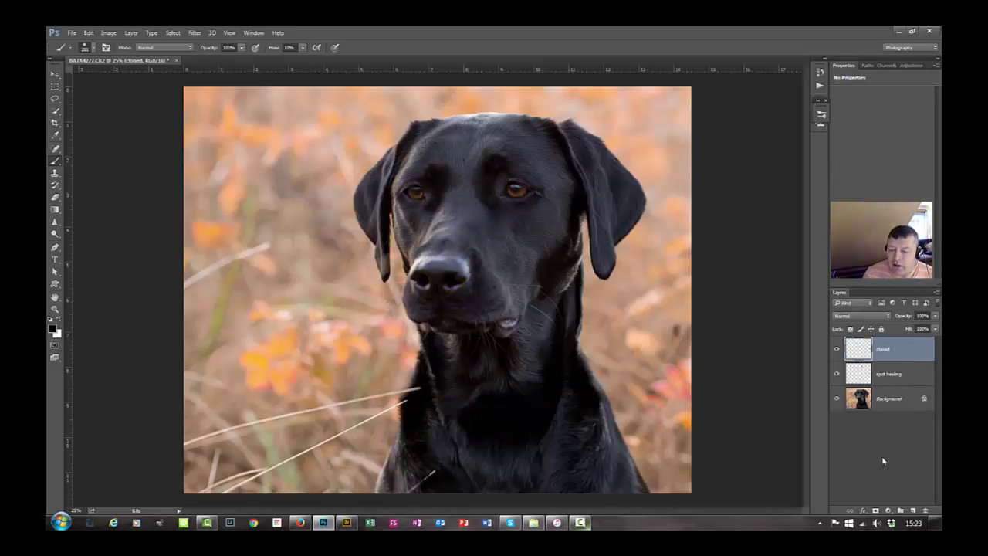
click(889, 511)
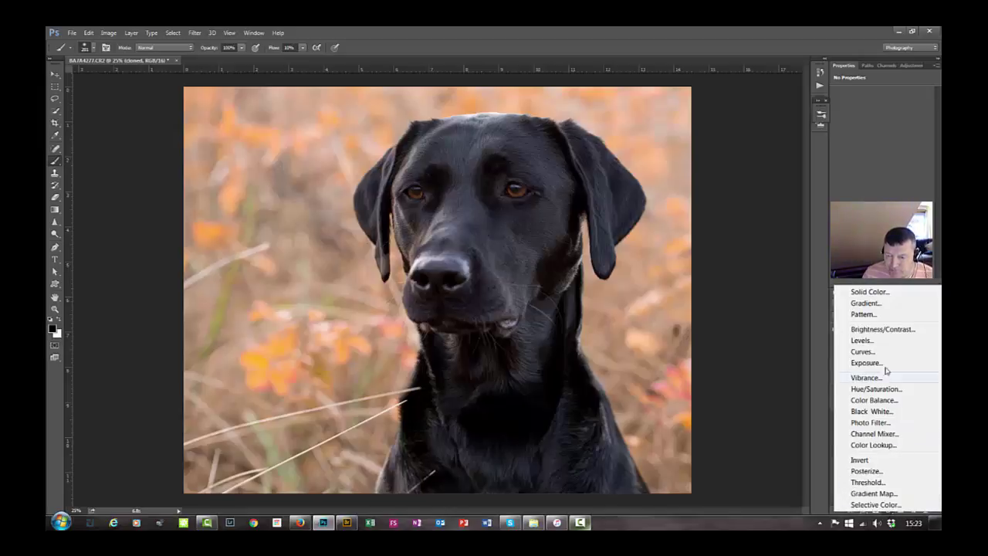
click(863, 351)
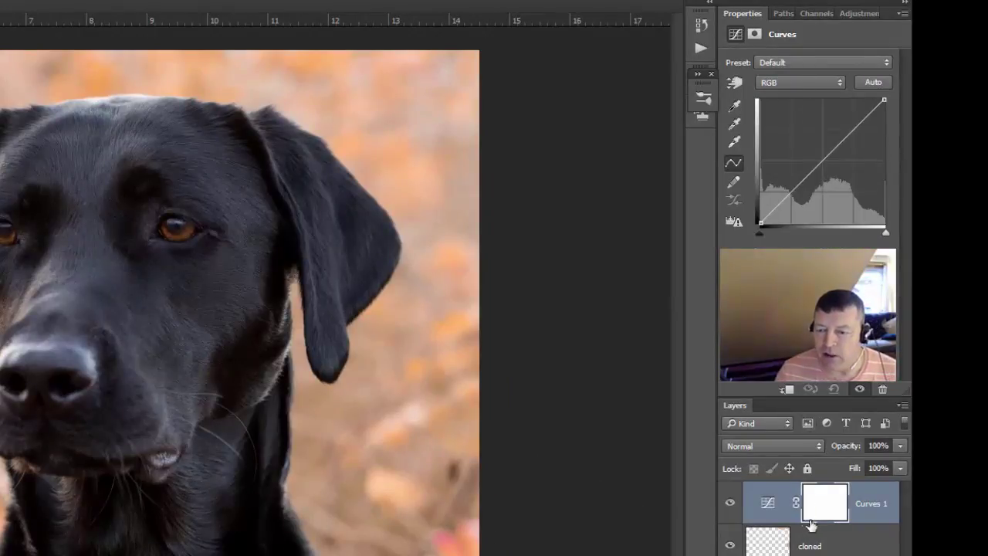
click(812, 555)
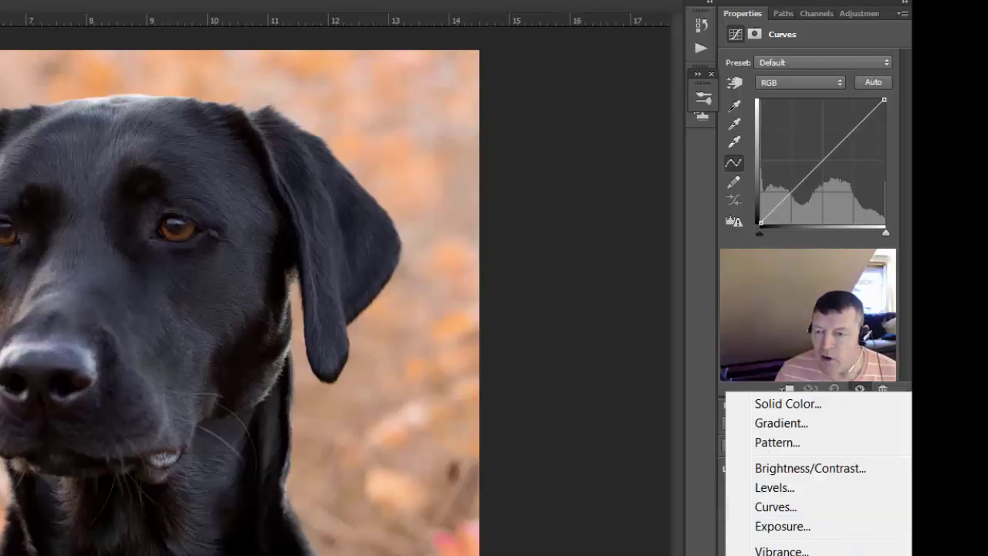
key(Escape)
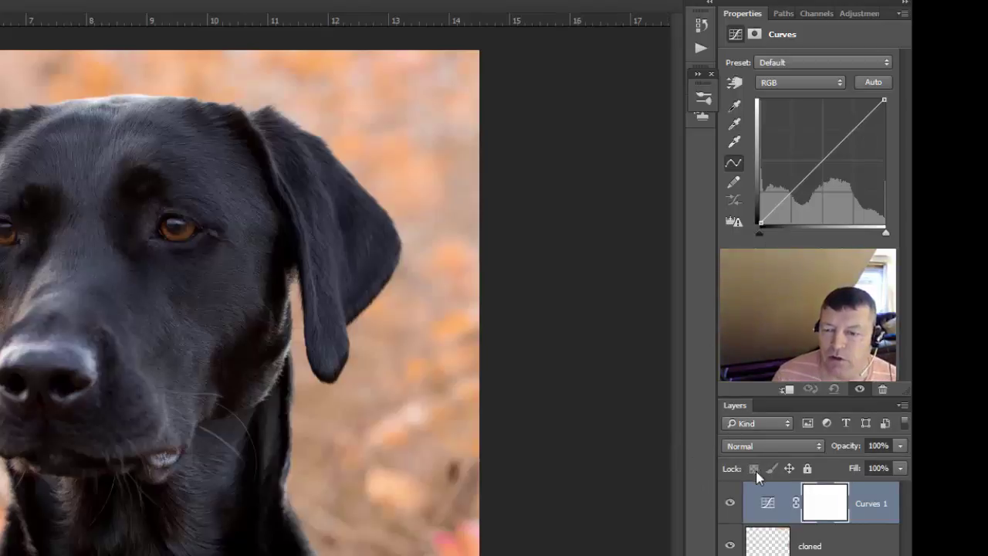
With the on-image Curves adjustment, lighten the dog's dark fur tones and darken the bright background tones.
click(735, 83)
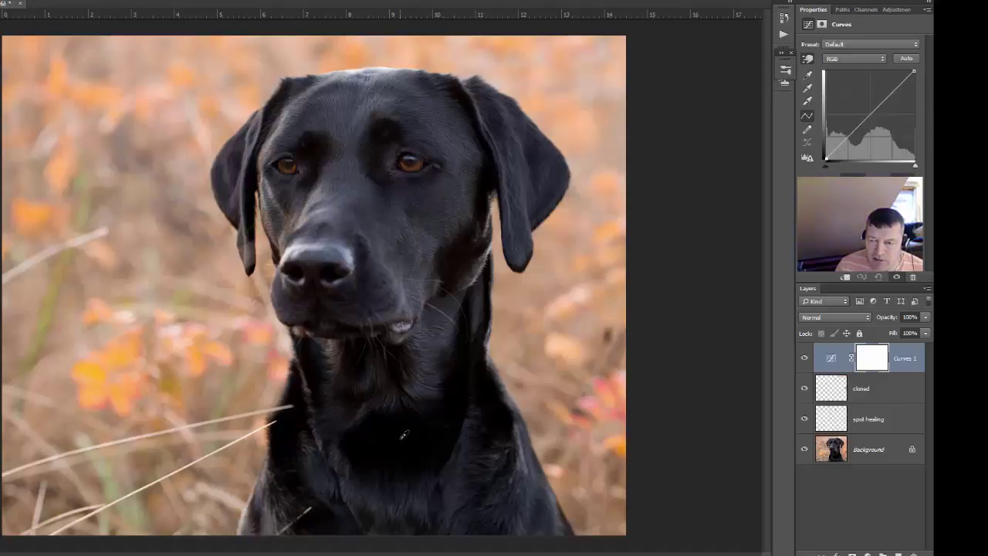
drag(403, 434, 400, 439)
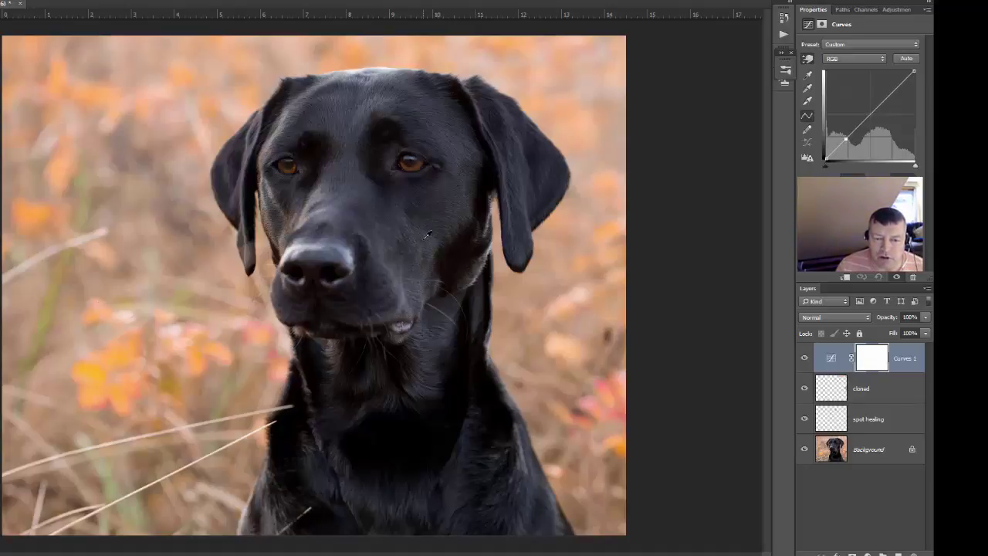
drag(423, 238, 426, 225)
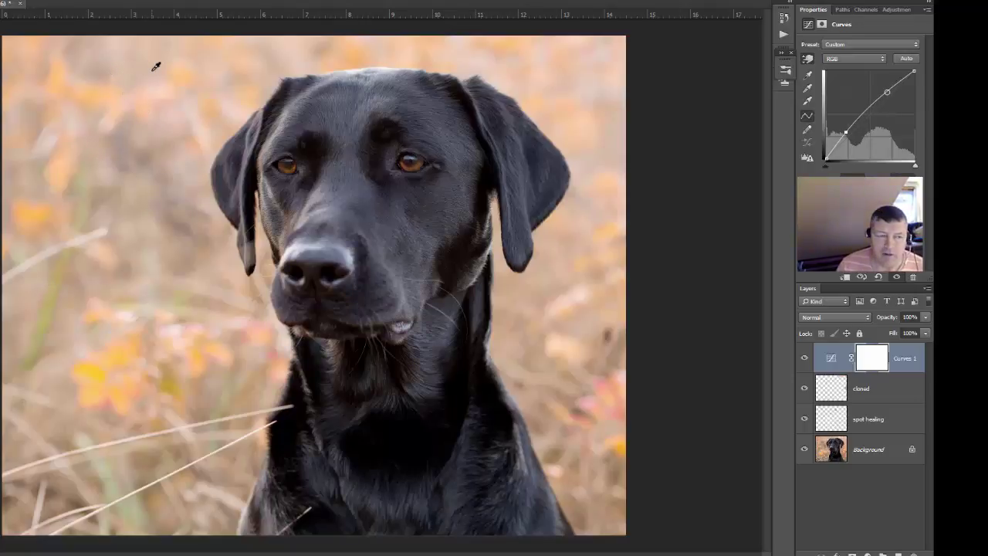
drag(155, 67, 158, 93)
drag(158, 93, 158, 85)
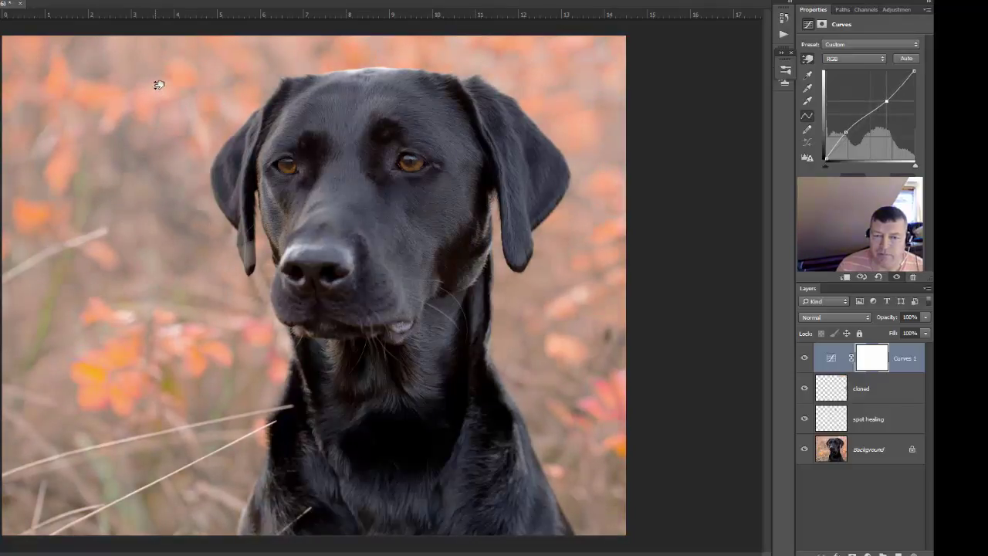
Toggle the Curves layer off and on to compare the image before and after the tonal adjustment.
click(815, 357)
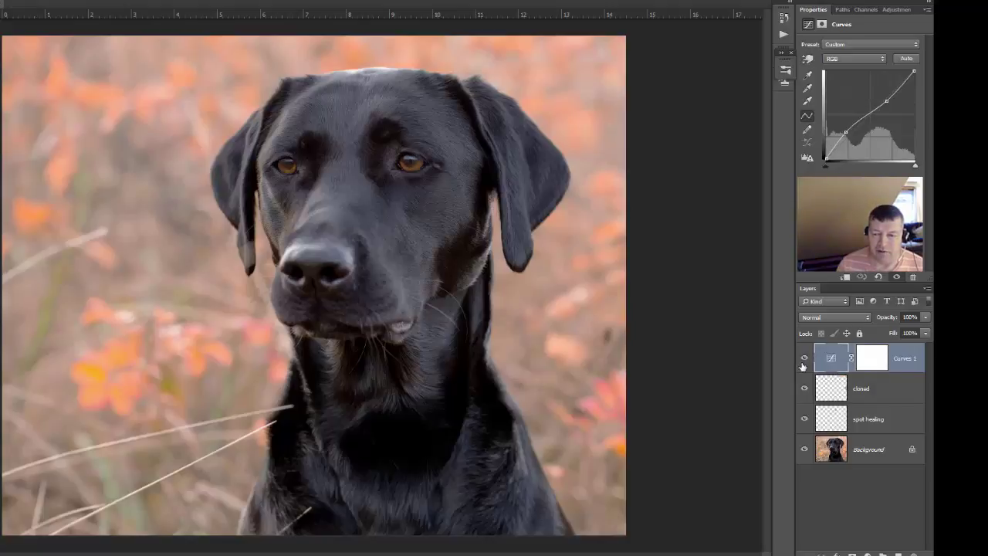
click(805, 359)
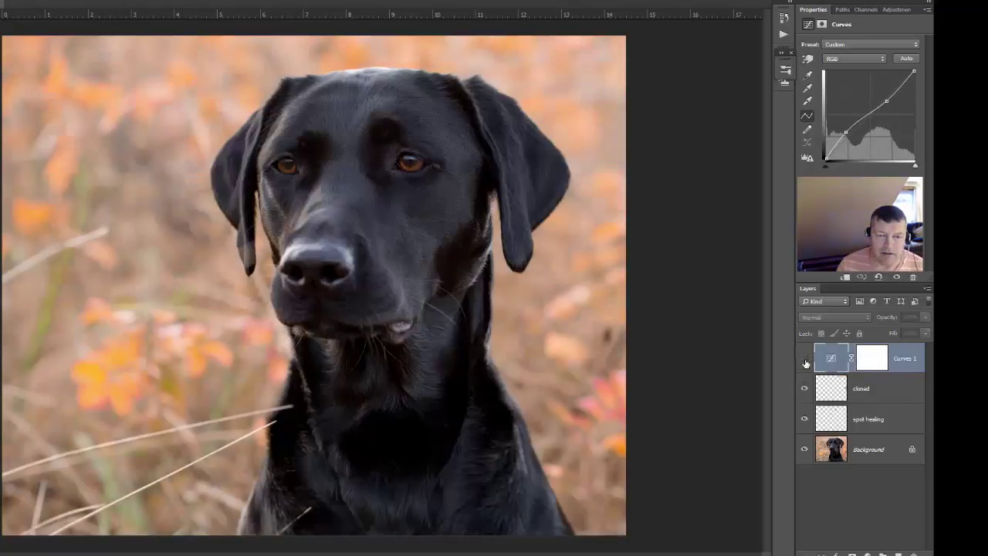
click(804, 359)
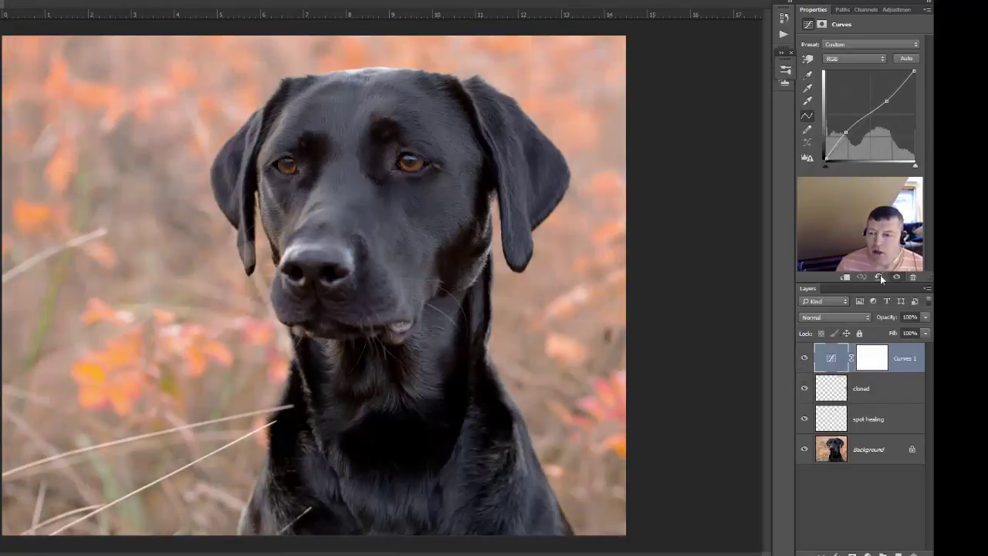
Remove both added points from the RGB curve and reactivate the on-image adjustment tool.
drag(887, 101, 889, 193)
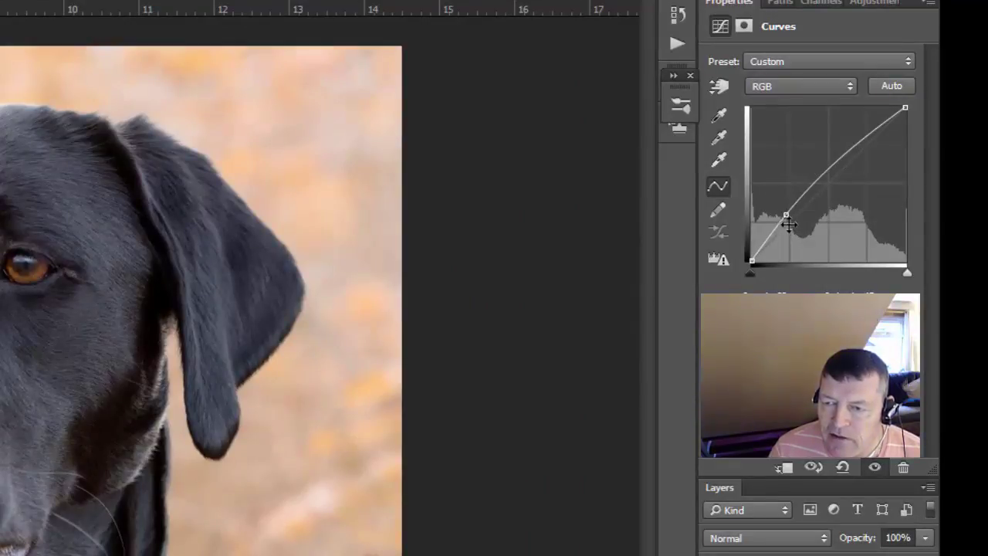
drag(784, 216, 780, 355)
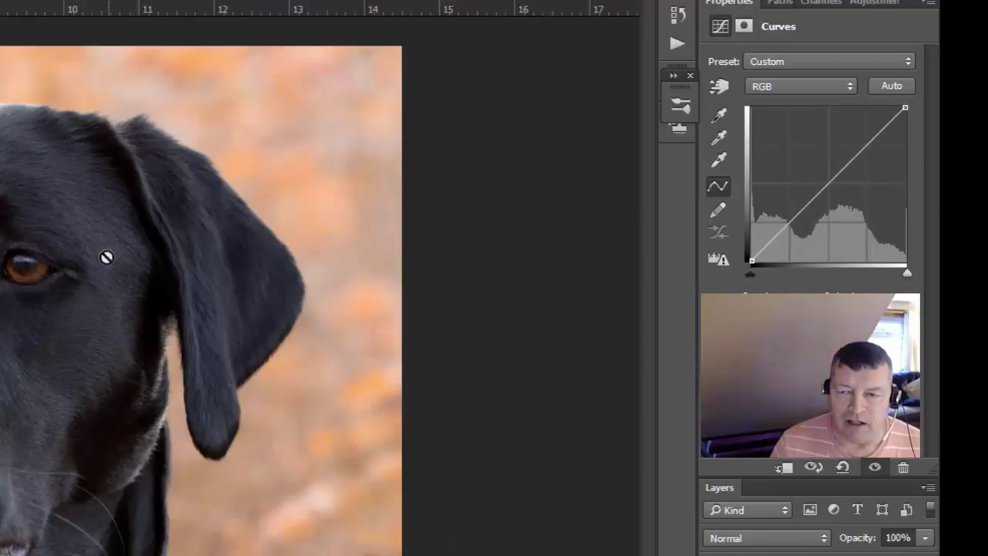
click(719, 87)
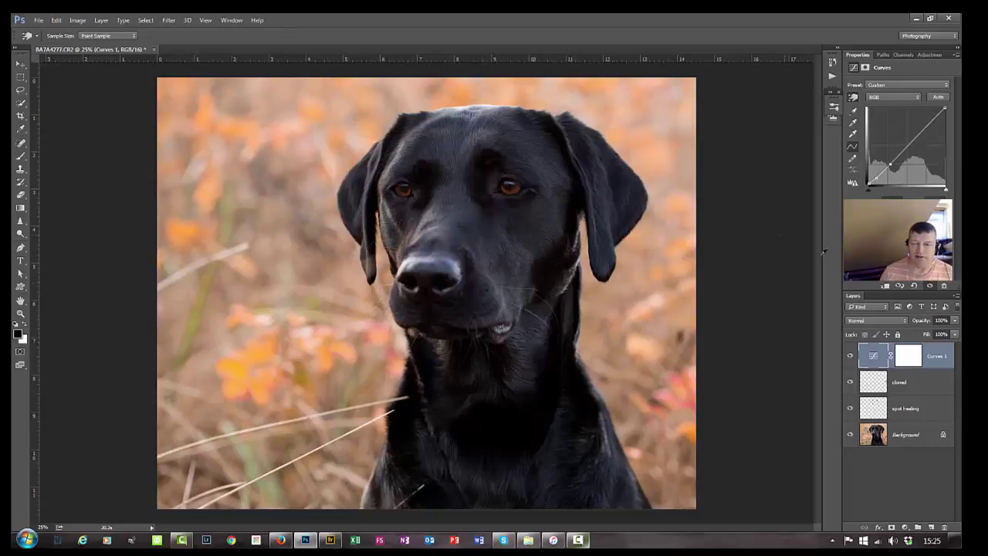
Toggle the Curves layer's visibility repeatedly to examine the effect of the curve on the whole photo.
click(851, 356)
click(851, 356)
click(851, 355)
click(851, 356)
click(851, 356)
click(850, 356)
click(850, 356)
click(851, 356)
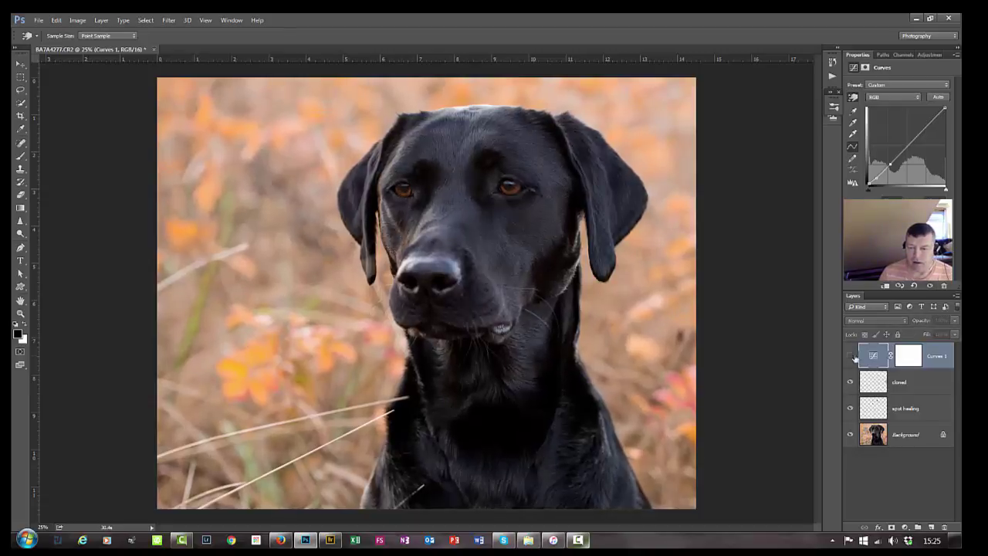
click(851, 357)
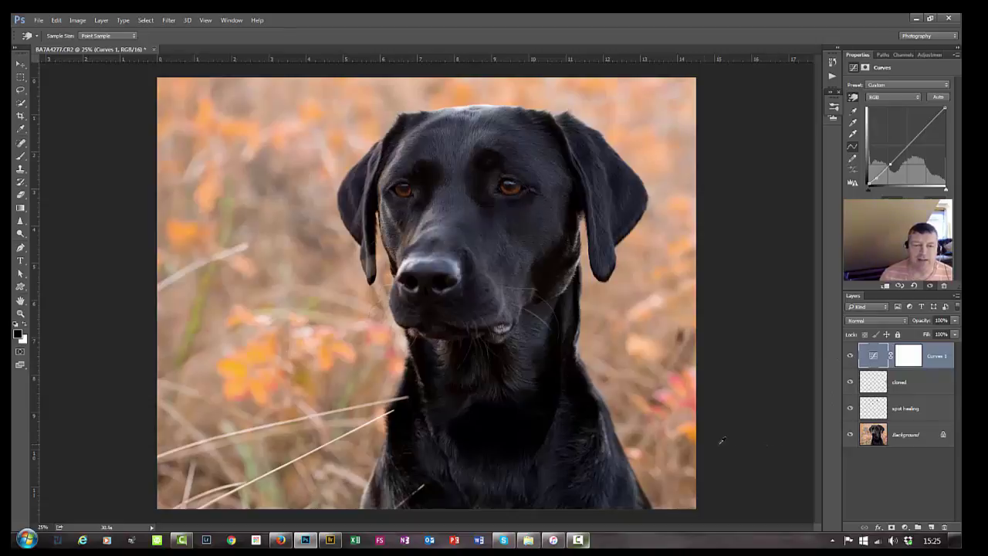
Enlarge the brush to 962 and paint black on the Curves layer's mask over the dog's face and neck.
click(917, 358)
key(b)
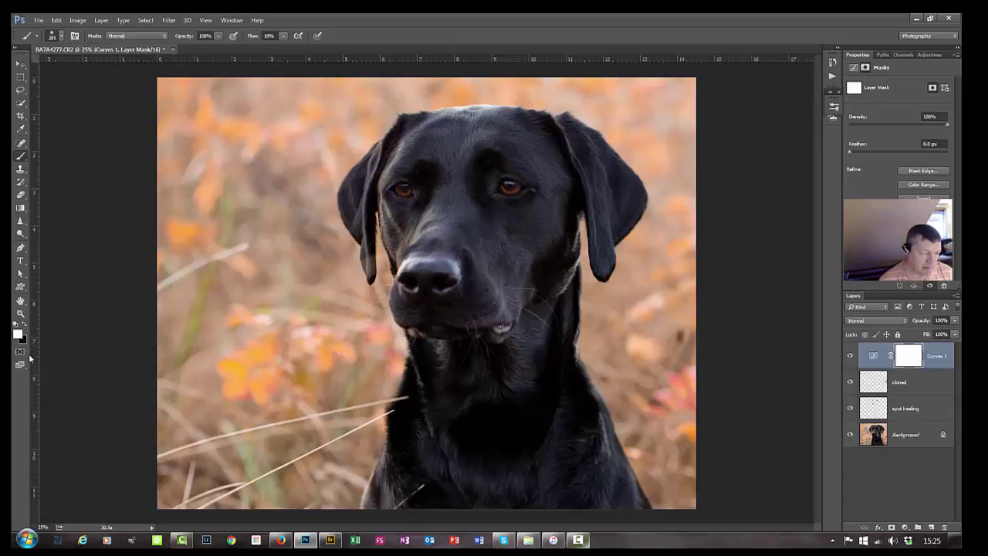
key(x)
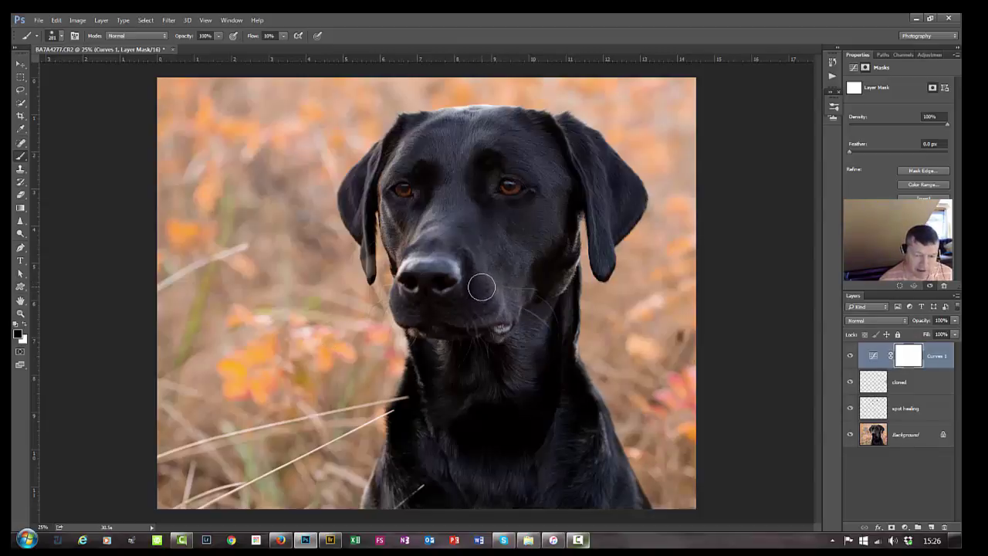
drag(524, 284, 571, 294)
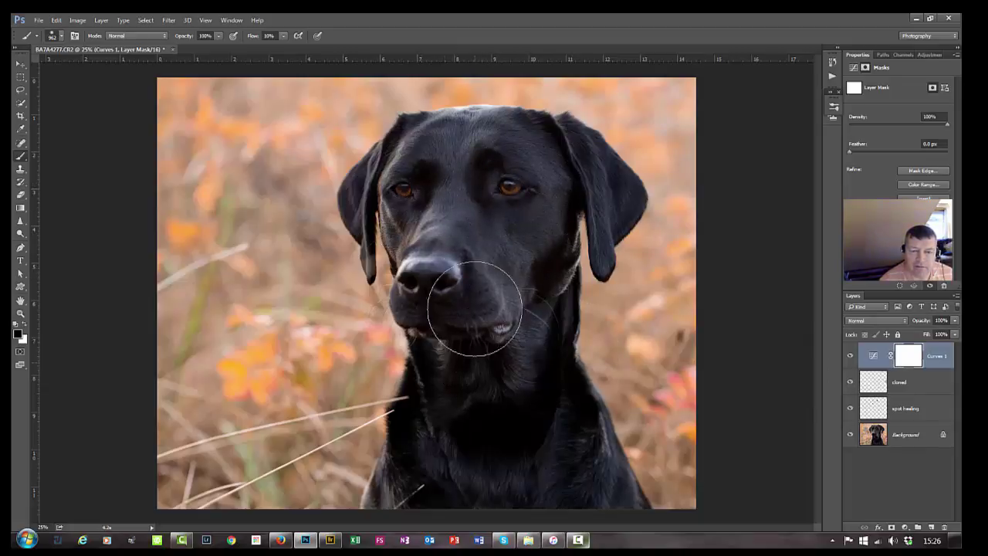
drag(438, 193, 512, 419)
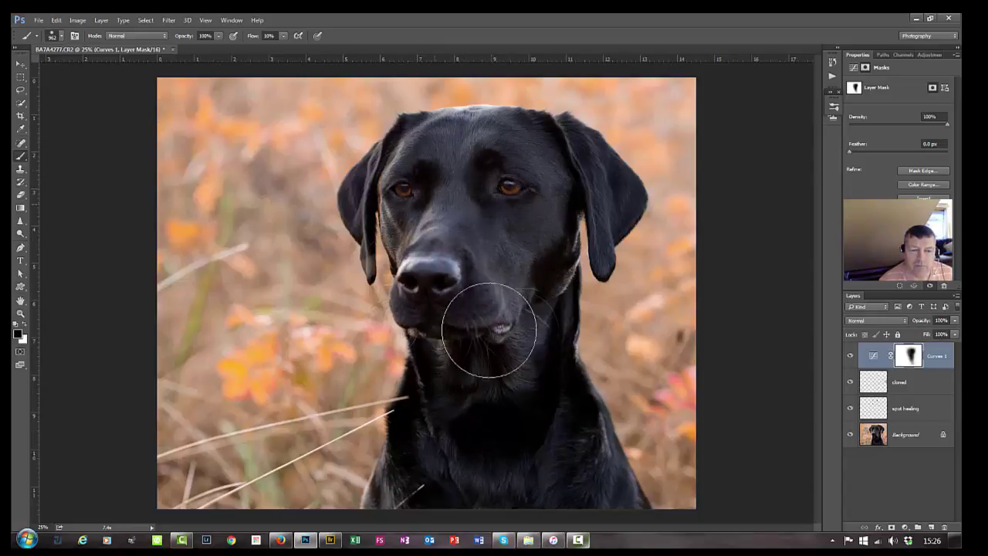
Toggle the Curves layer's visibility to compare the photo with and without the masked adjustment.
click(851, 356)
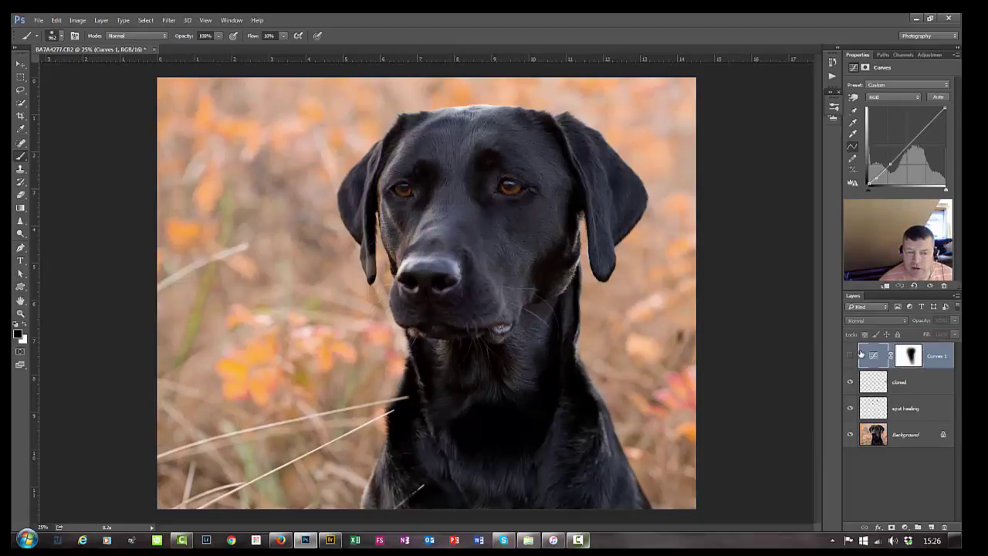
click(852, 357)
click(852, 356)
click(851, 356)
click(852, 356)
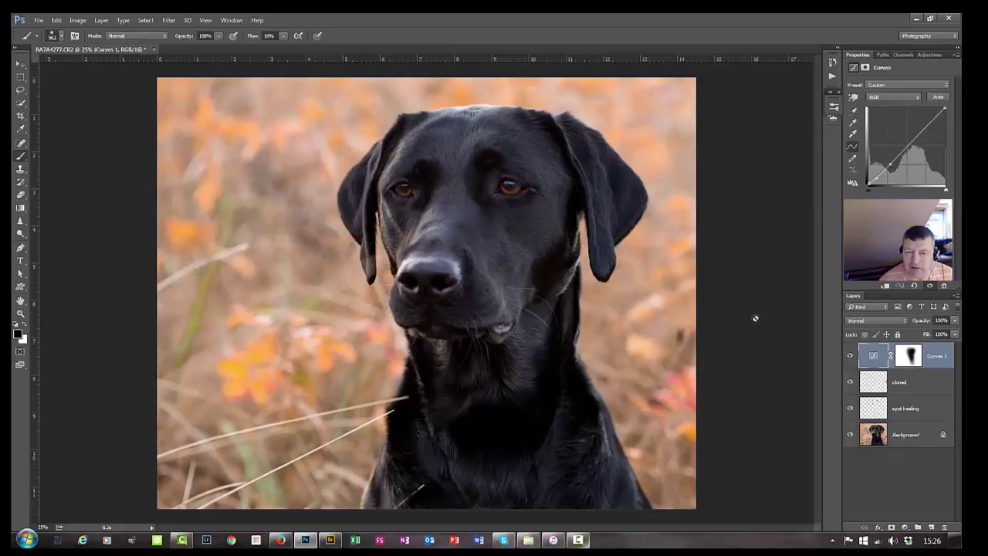
Paint black on the Curves layer's mask over the dog's chest and the lower part of its body.
click(909, 356)
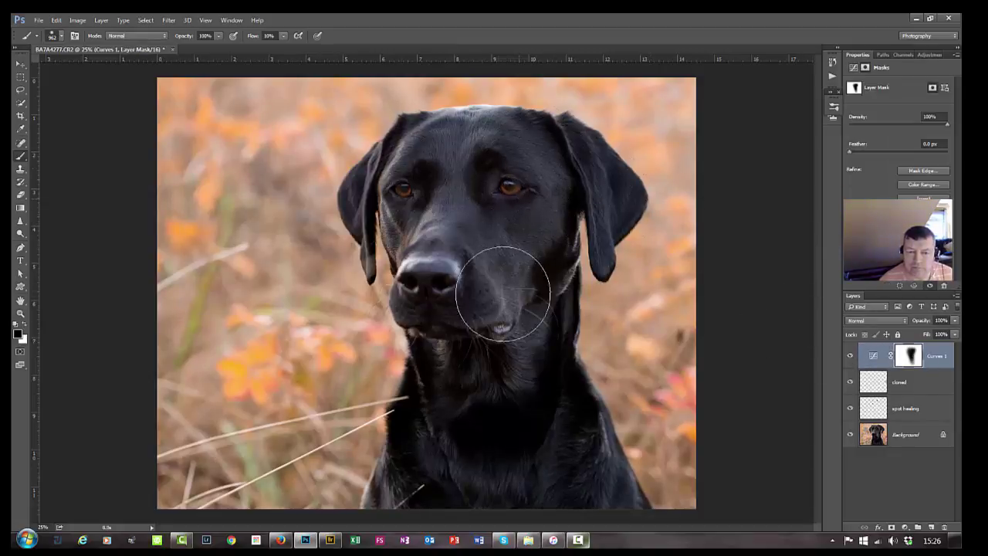
drag(498, 451, 456, 408)
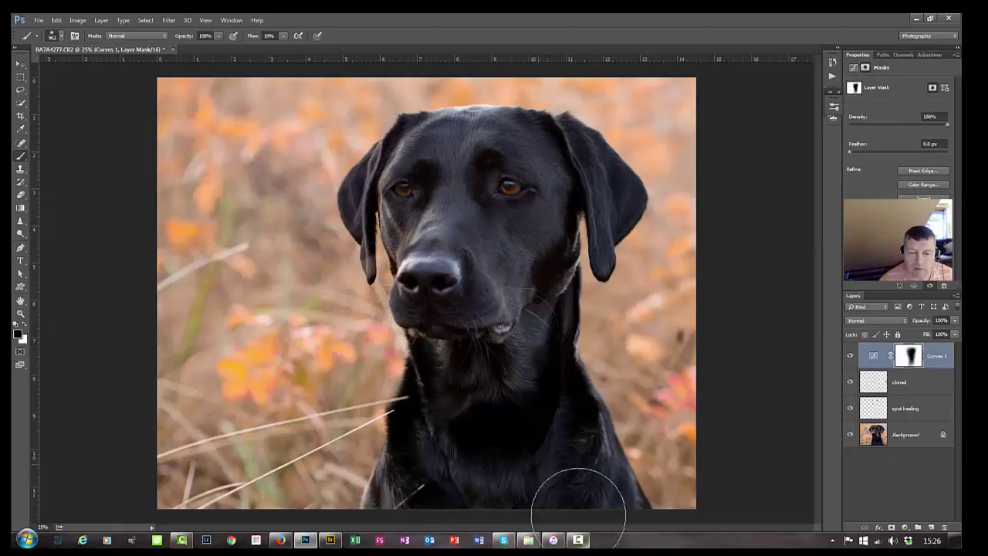
mouse_move(424, 467)
mouse_down()
mouse_move(516, 455)
mouse_move(564, 488)
mouse_up()
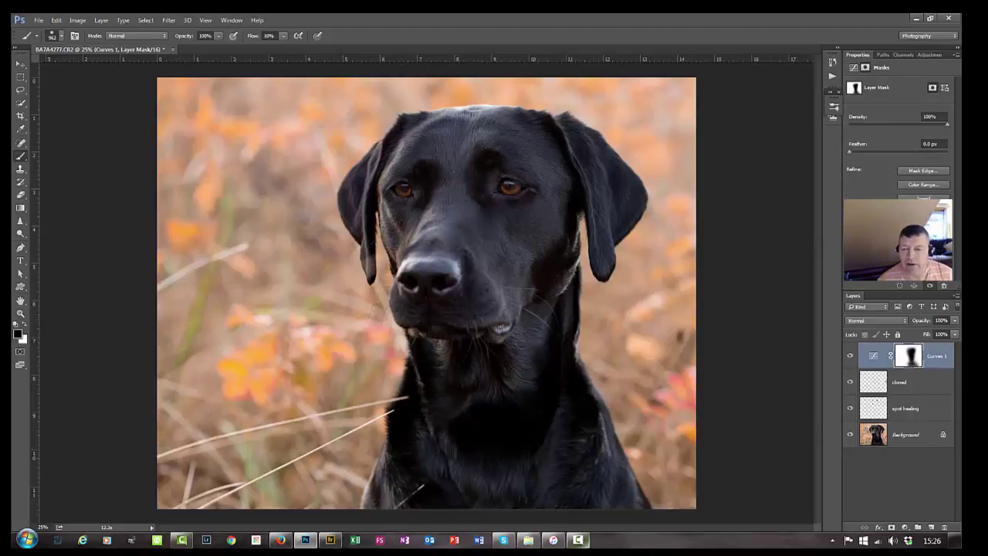
Toggle the Curves layer off and on to check the extended mask against the unadjusted image.
click(851, 356)
click(851, 355)
click(852, 356)
click(853, 359)
click(852, 361)
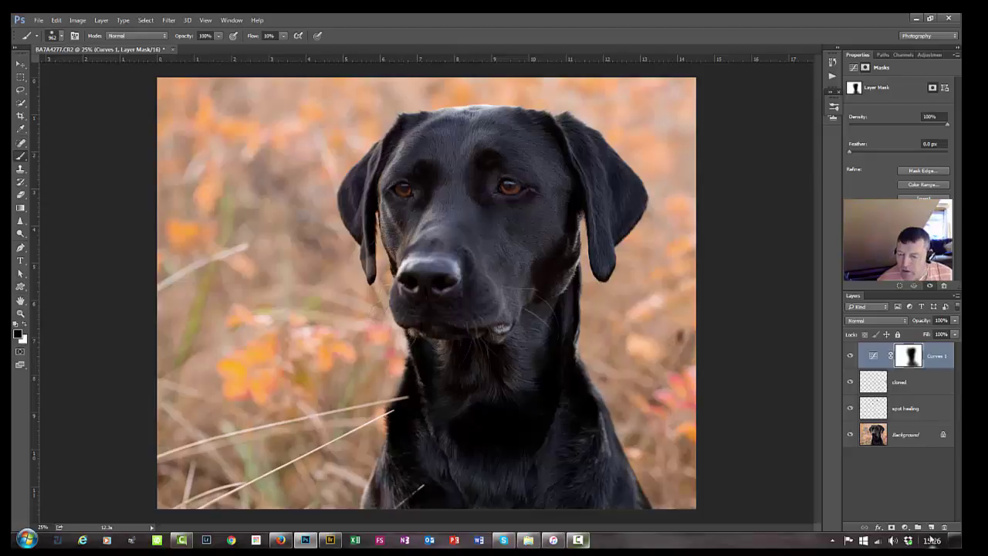
click(906, 529)
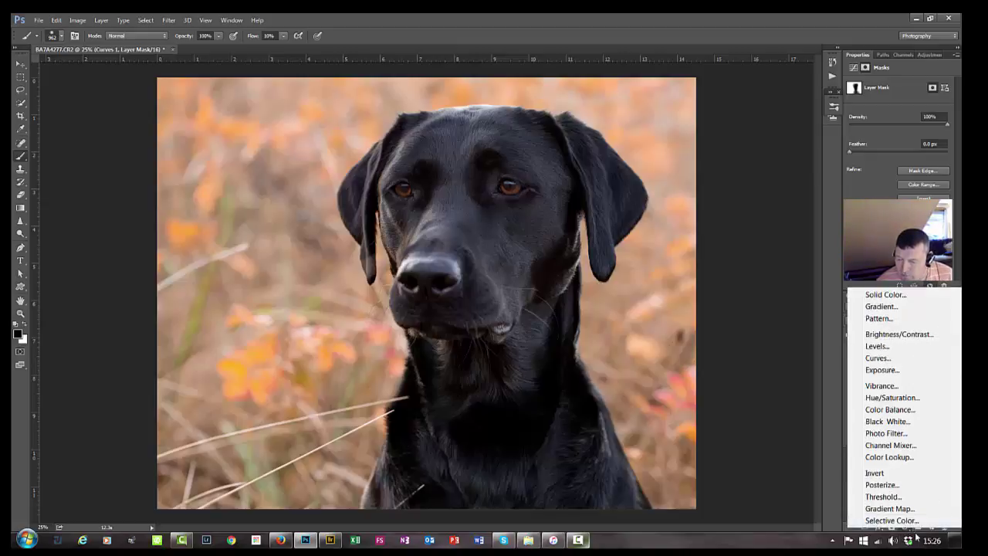
click(789, 431)
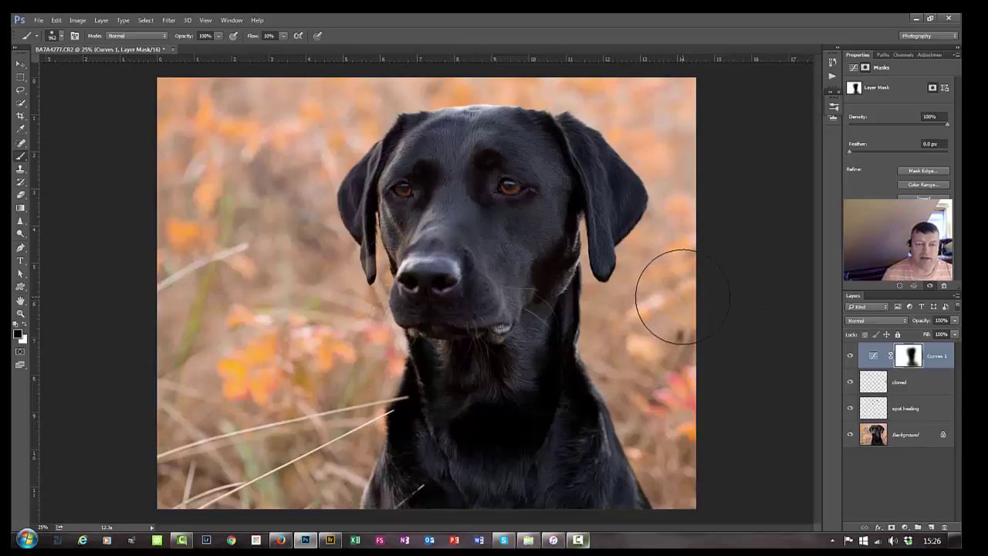
Reduce the brush size to 57 over the dog's eyes and enter Quick Mask mode with black as the foreground colour.
key(ctrl+plus)
key(ctrl+plus)
key(ctrl+plus)
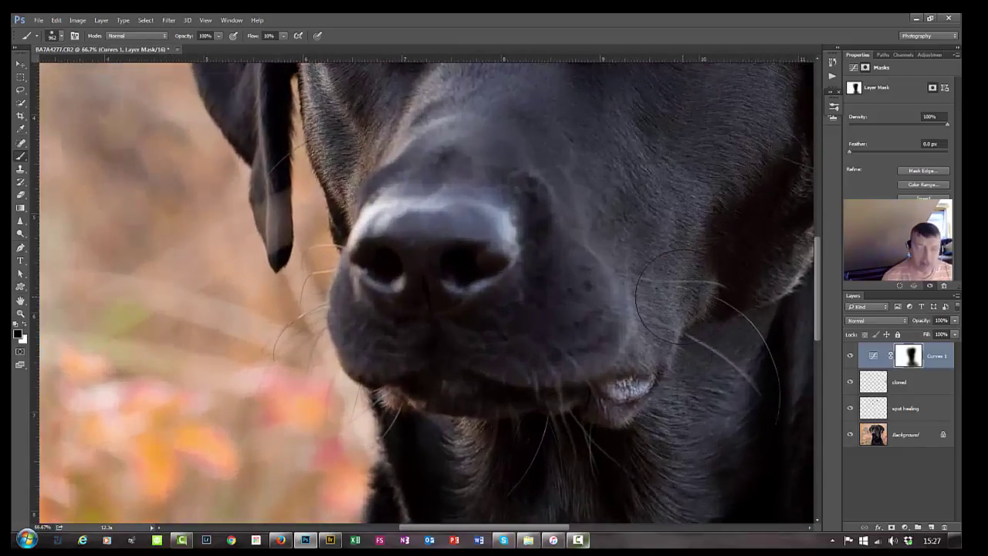
drag(636, 232, 545, 388)
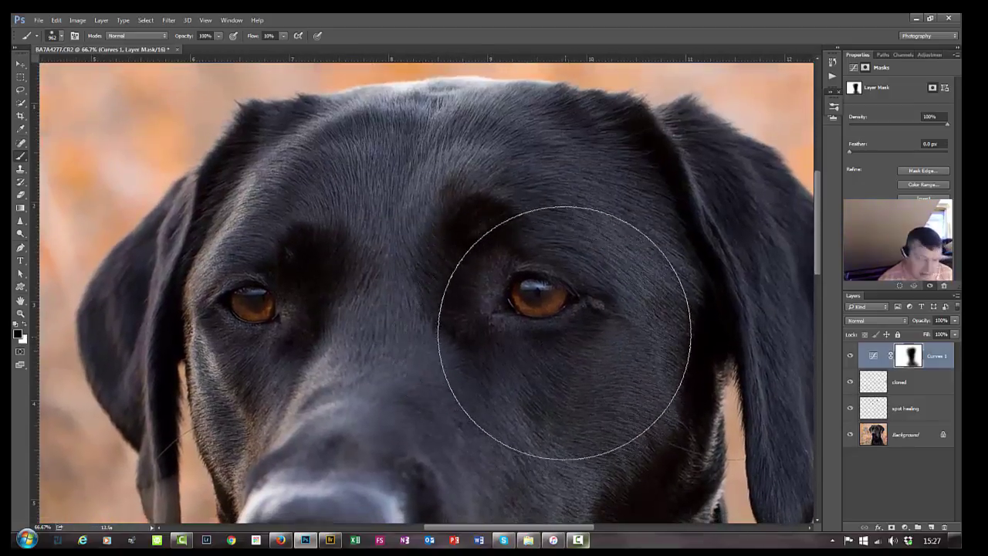
mouse_move(566, 332)
mouse_down()
mouse_move(440, 346)
mouse_move(430, 331)
mouse_move(466, 342)
mouse_up()
mouse_move(536, 298)
mouse_down()
mouse_move(515, 305)
mouse_move(552, 307)
mouse_move(521, 294)
mouse_move(530, 312)
mouse_move(509, 305)
mouse_up()
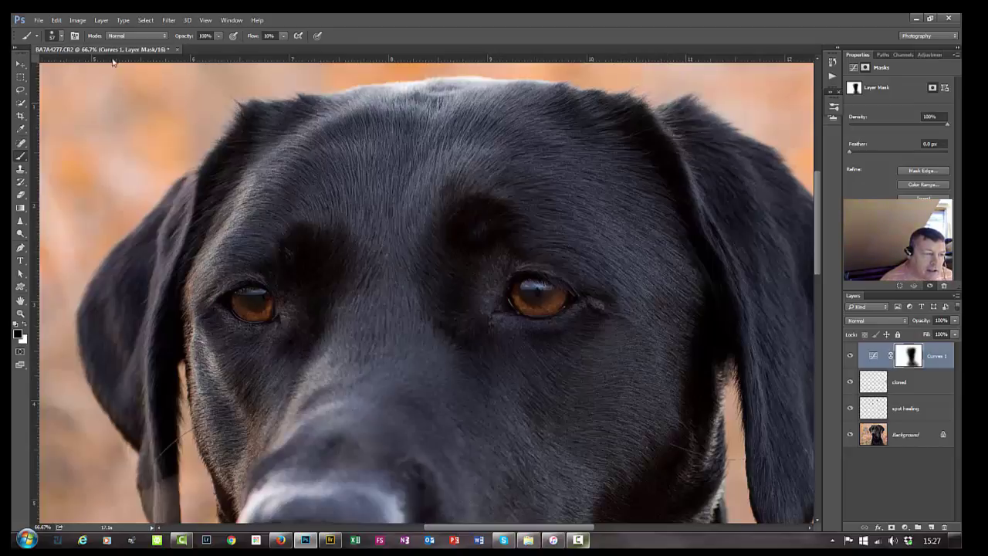
key(q)
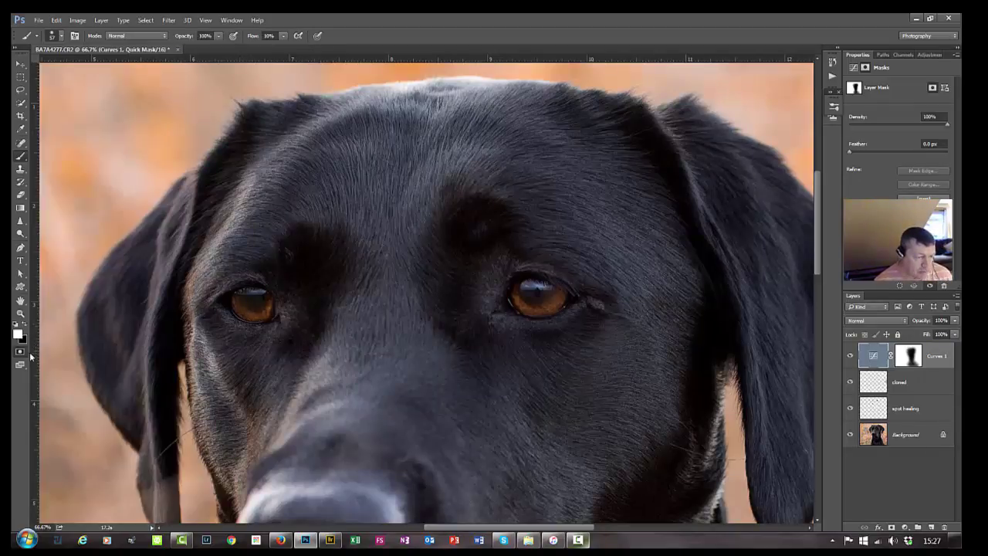
key(x)
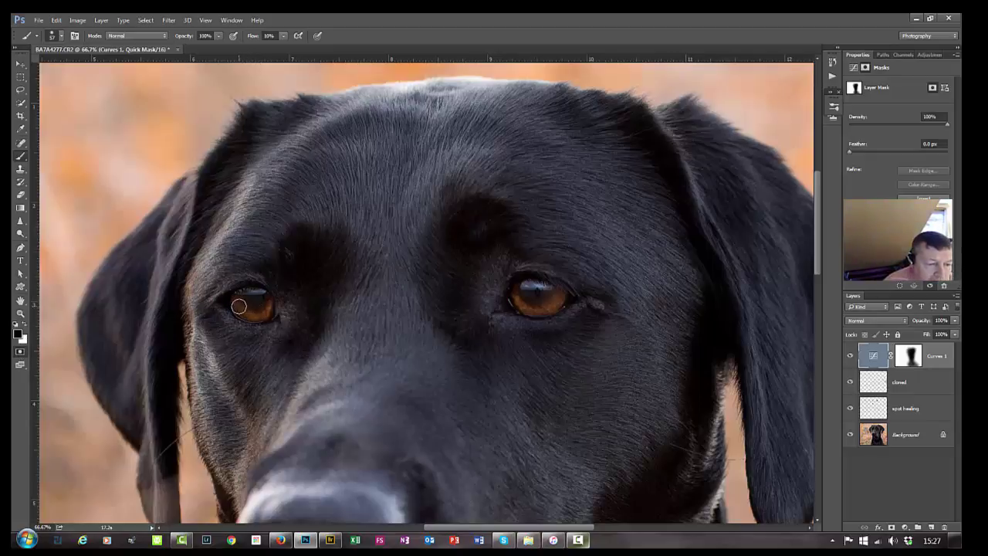
Paint a quick mask over the brown irises of both eyes and convert it into a selection.
drag(239, 310, 237, 305)
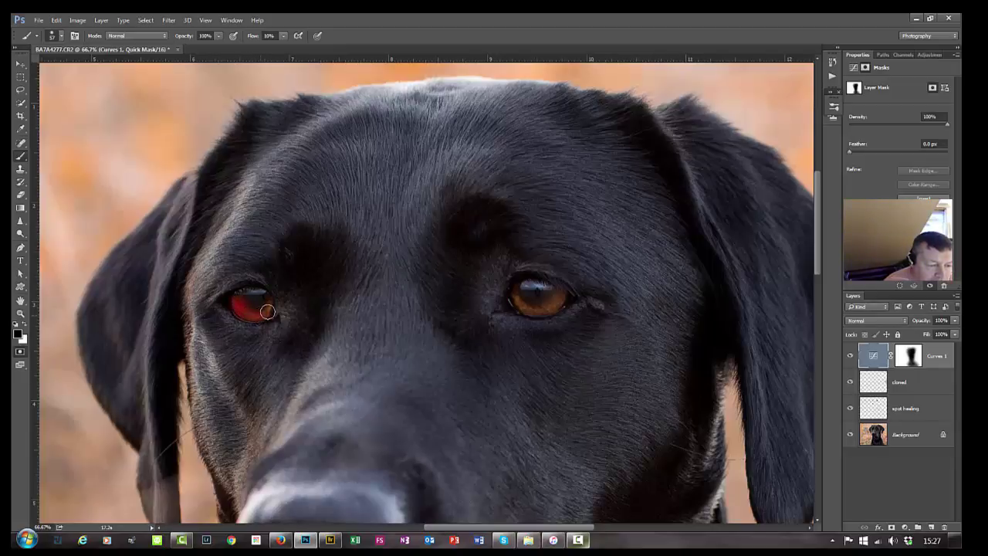
mouse_move(267, 307)
mouse_down()
mouse_move(238, 308)
mouse_move(264, 308)
mouse_move(256, 316)
mouse_move(234, 305)
mouse_move(243, 316)
mouse_move(267, 307)
mouse_move(260, 318)
mouse_move(233, 302)
mouse_up()
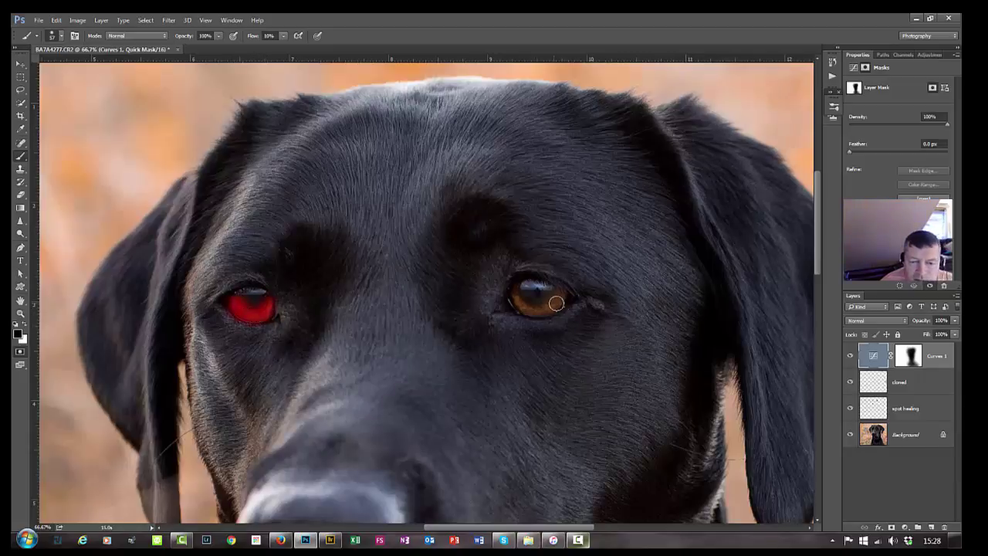
mouse_move(558, 302)
mouse_down()
mouse_move(515, 294)
mouse_move(516, 305)
mouse_move(536, 311)
mouse_move(552, 303)
mouse_move(527, 304)
mouse_move(536, 317)
mouse_move(559, 299)
mouse_move(538, 308)
mouse_move(518, 296)
mouse_move(537, 311)
mouse_move(558, 298)
mouse_move(520, 300)
mouse_up()
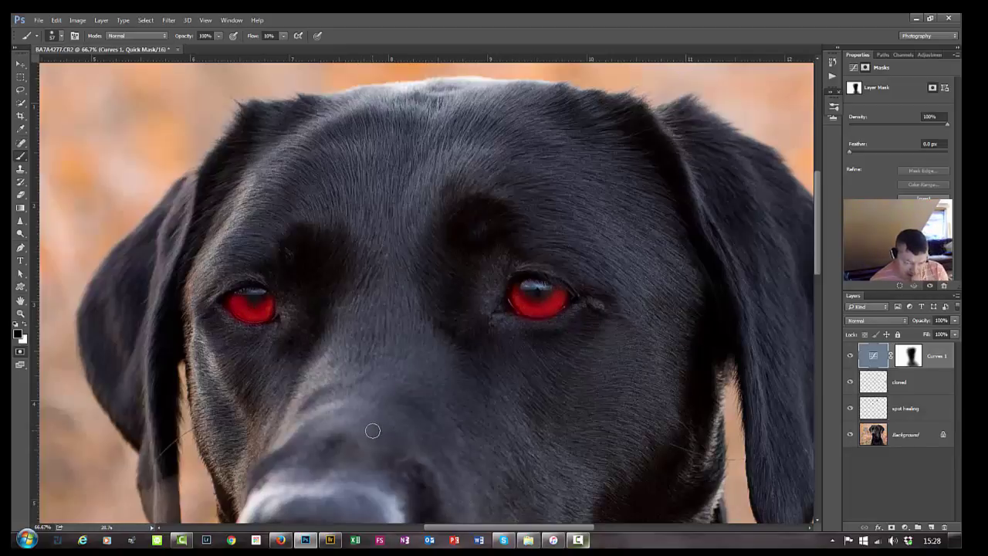
key(q)
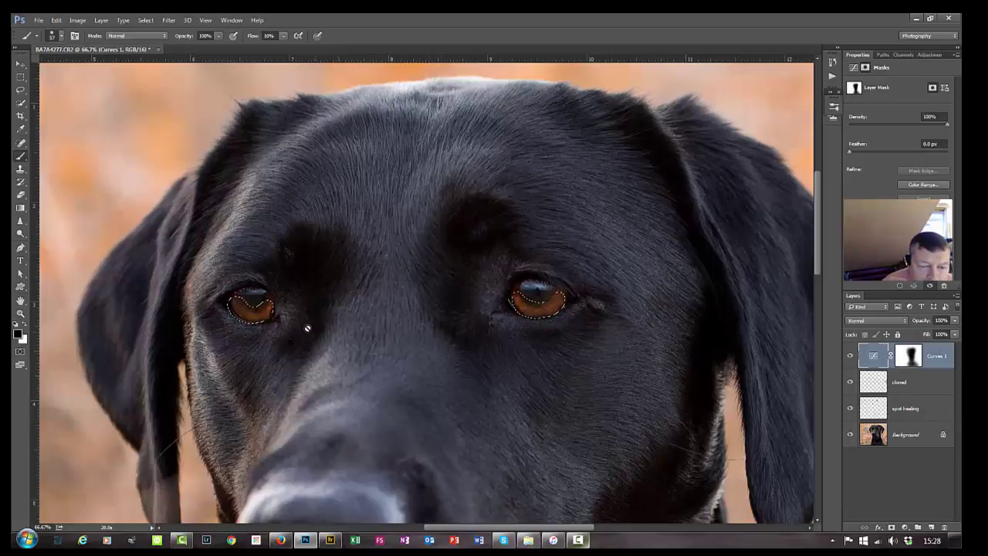
Add a Curves adjustment layer for the selected irises and raise the RGB curve's midtones slightly to brighten them.
click(906, 528)
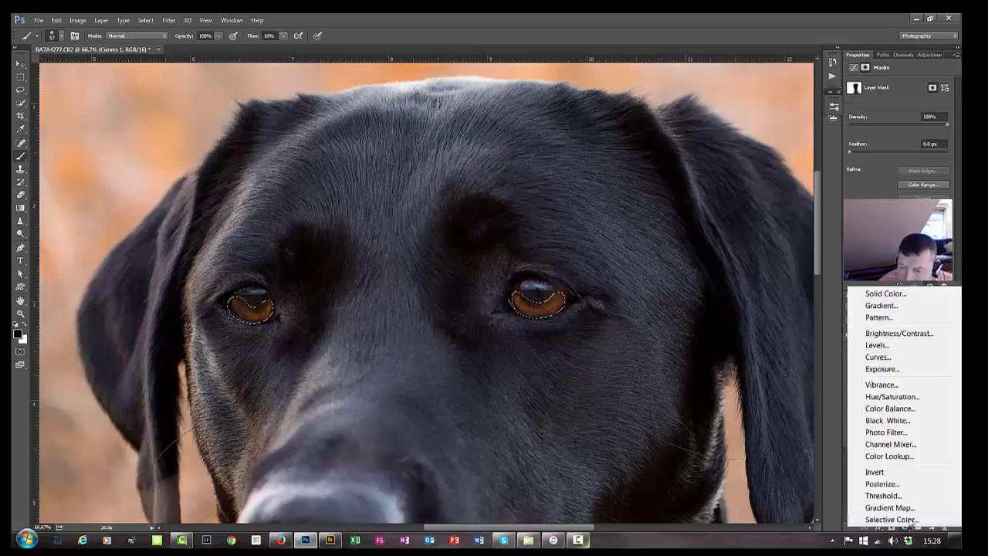
click(878, 357)
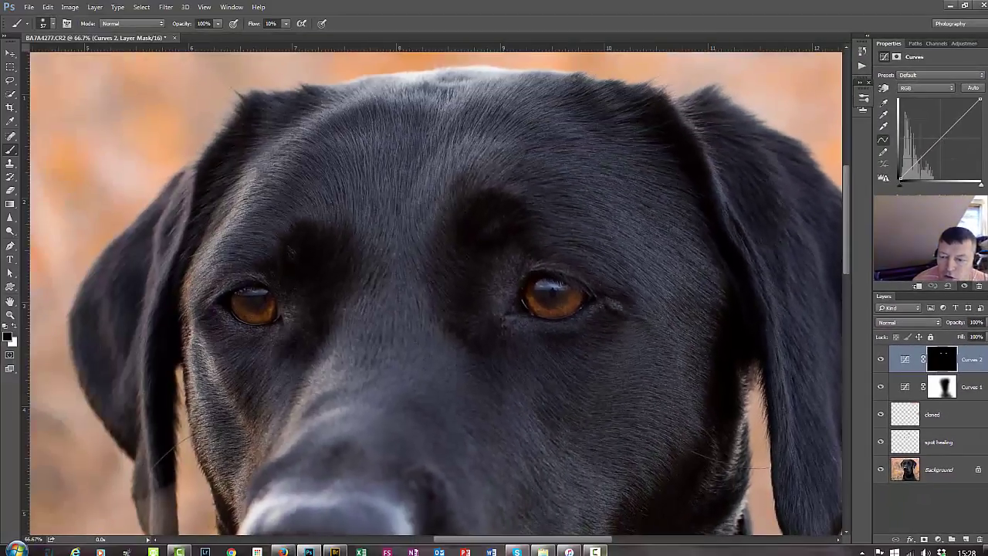
drag(938, 142, 946, 207)
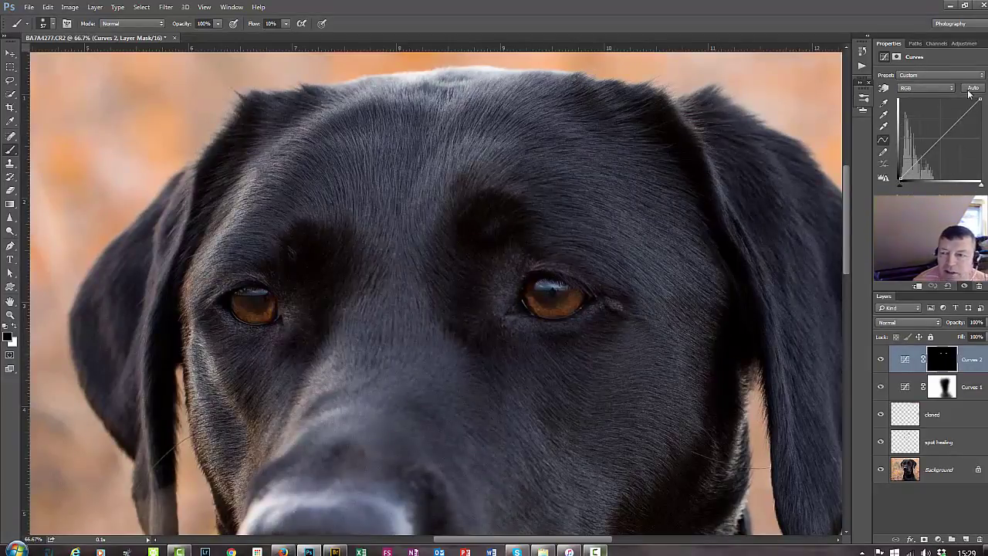
drag(940, 140, 937, 136)
click(931, 88)
click(929, 88)
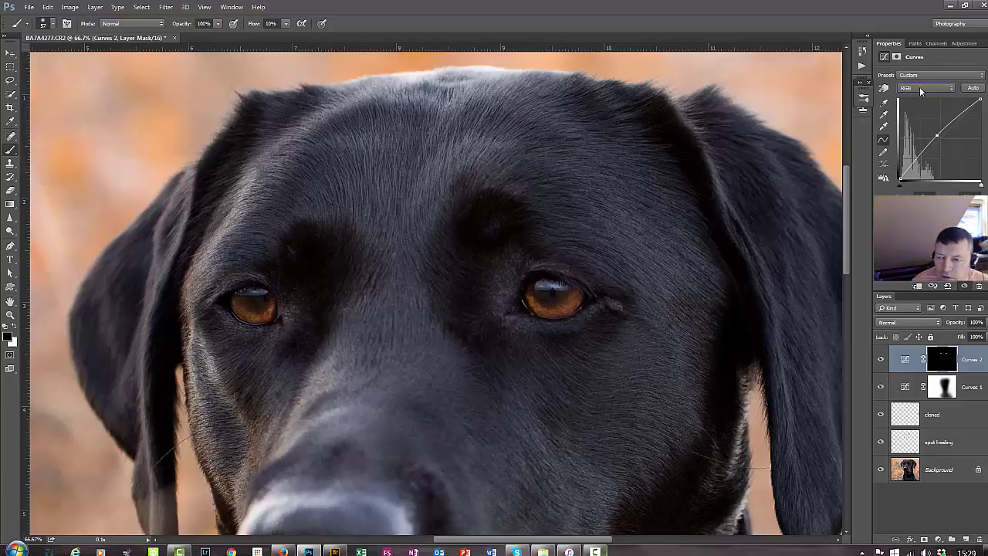
Raise the eye Curves layer's Red channel with the on-image adjustment tool, sampling the iris on the photo's right side.
click(921, 87)
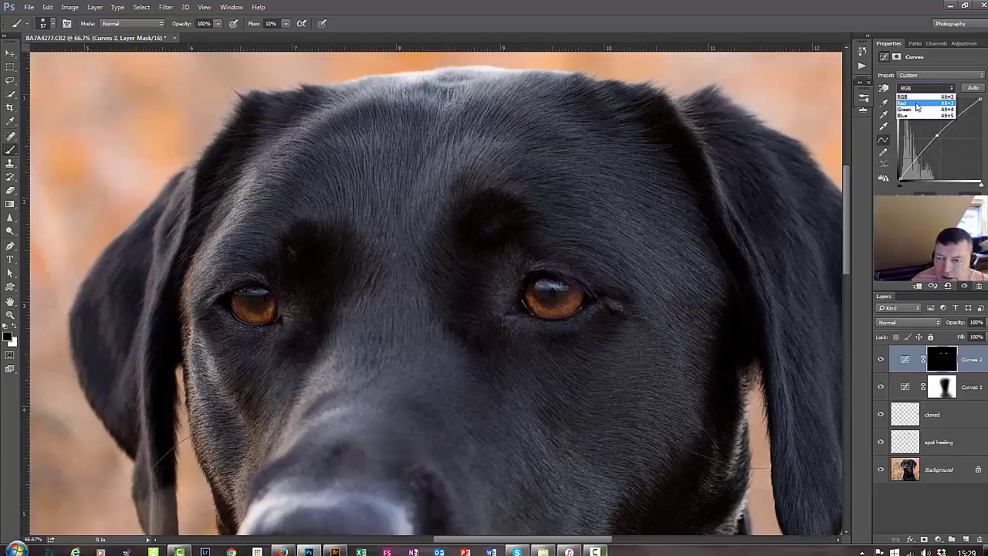
click(919, 105)
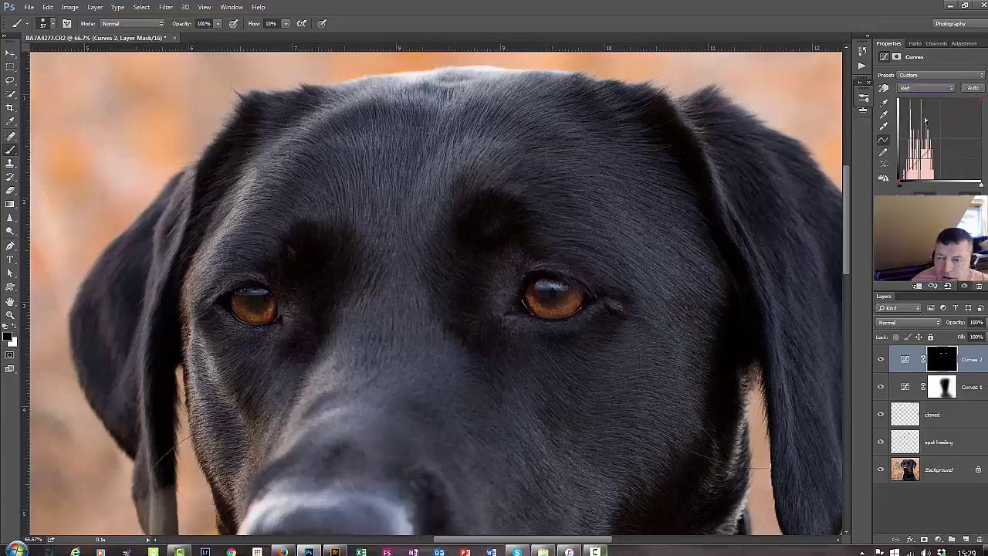
click(884, 90)
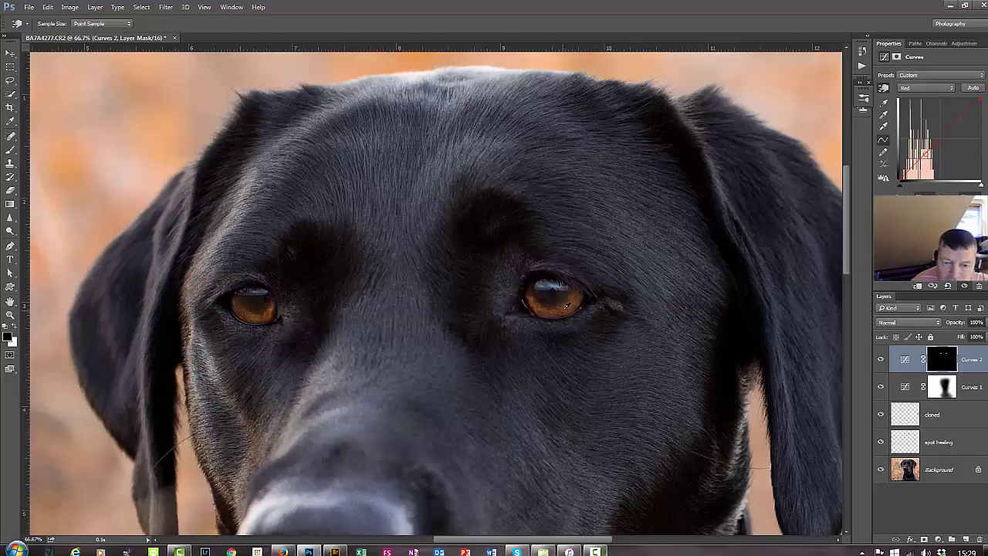
click(562, 312)
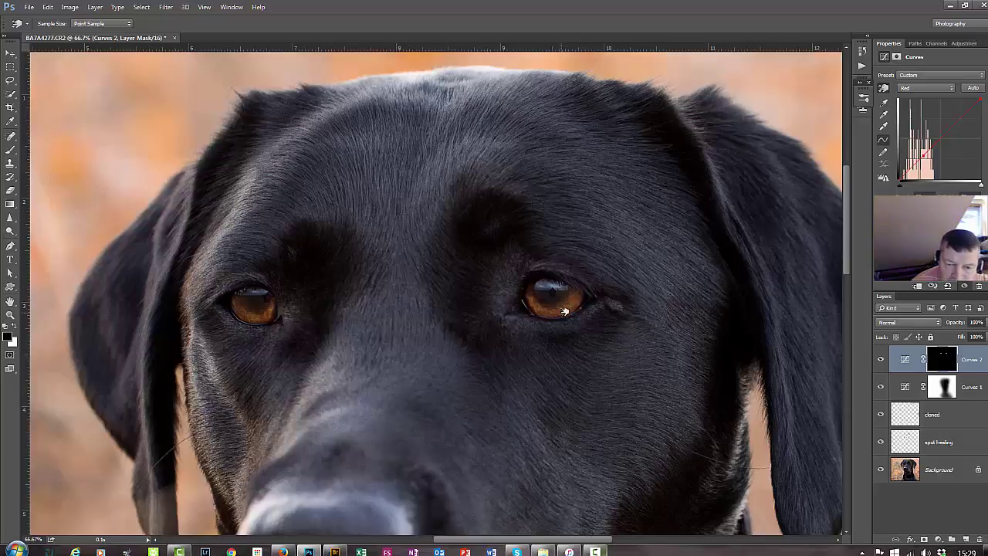
drag(564, 311, 560, 290)
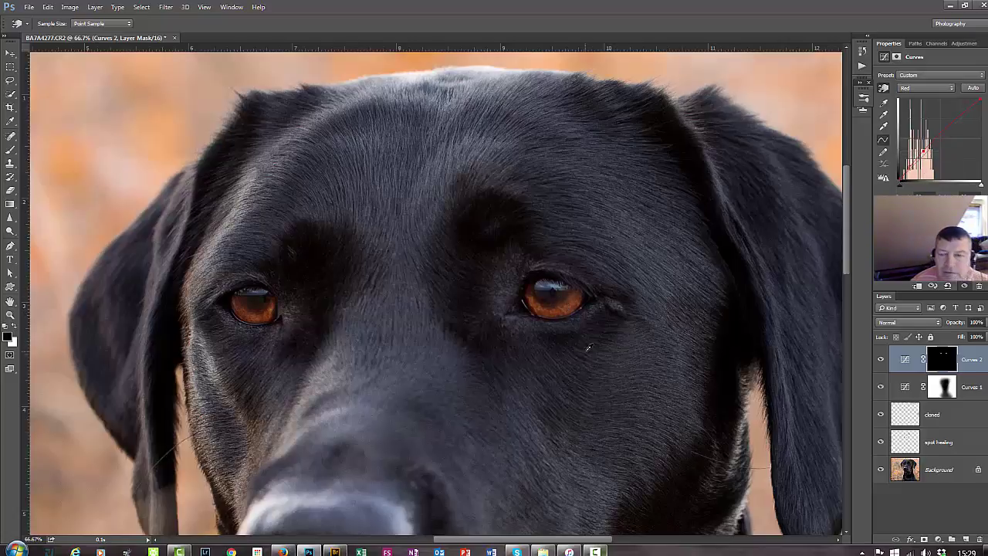
Lower the eye Curves layer's Blue channel slightly with the on-image adjustment tool, sampling the same iris.
click(933, 88)
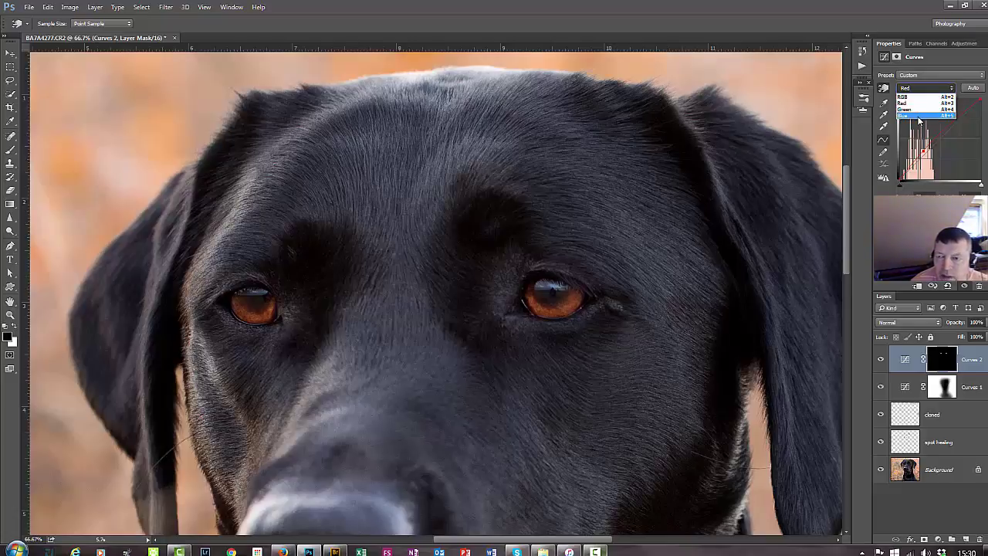
click(918, 118)
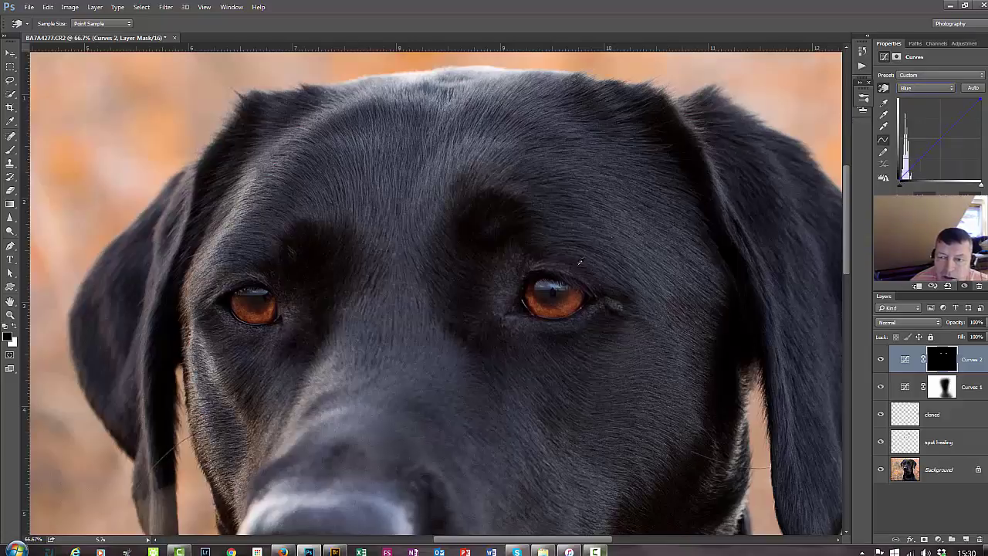
drag(576, 310, 572, 354)
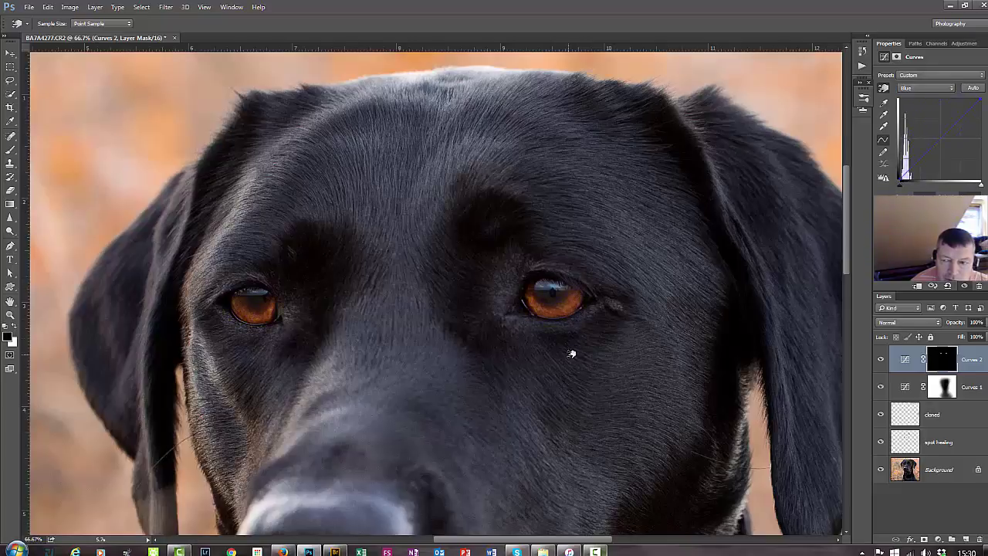
right_click(569, 348)
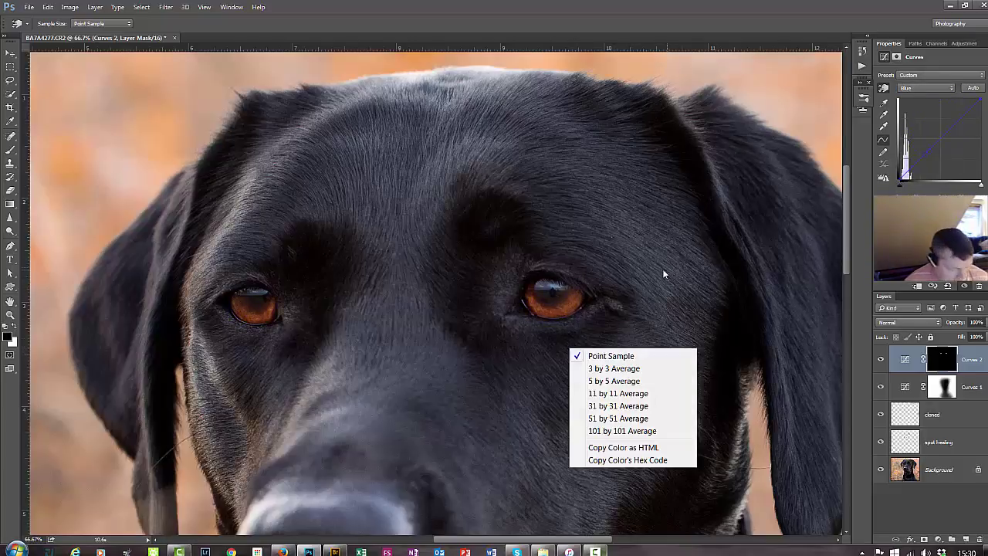
click(681, 231)
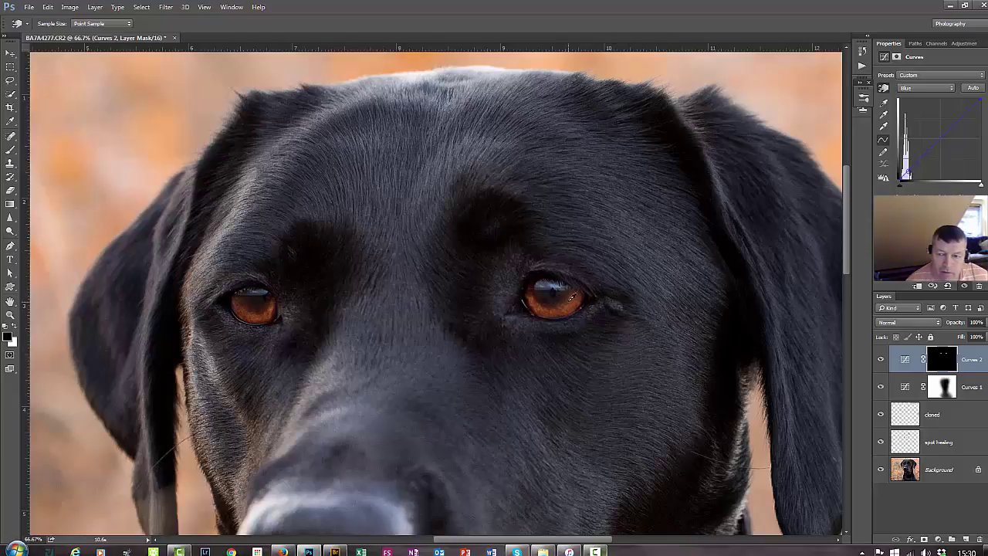
drag(579, 293, 578, 302)
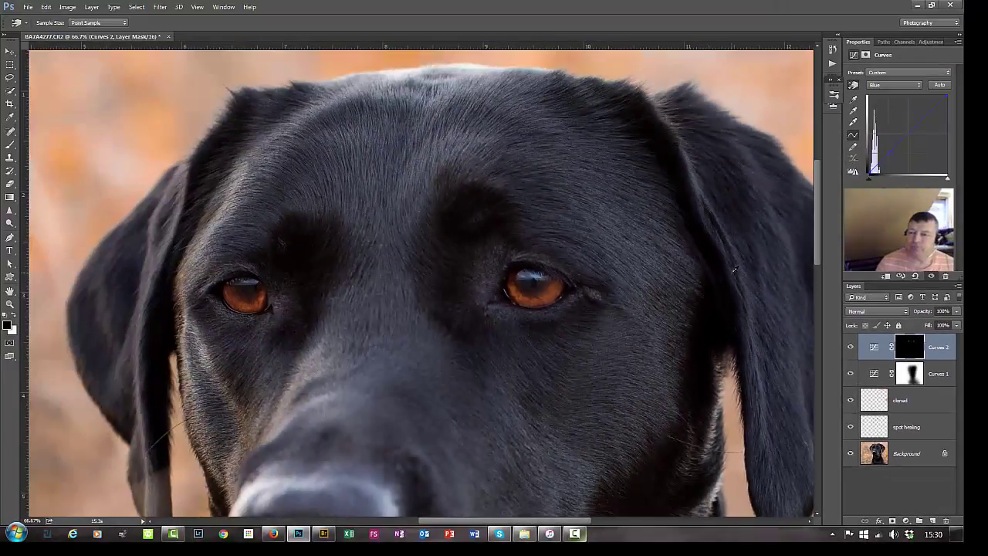
Toggle the eye Curves layer's visibility close up and at 25% zoom to compare the eyes with and without it.
click(852, 347)
click(851, 348)
click(851, 347)
click(851, 348)
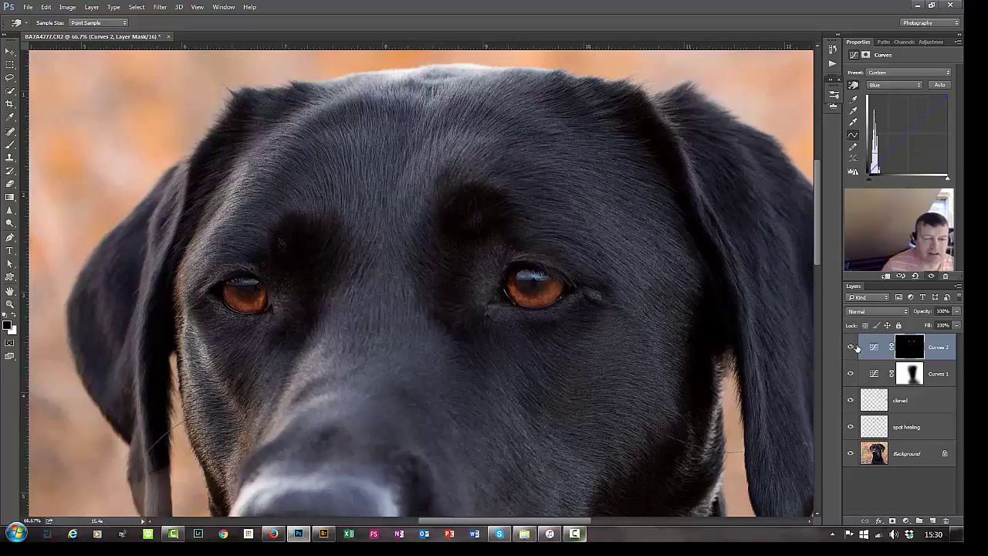
key(ctrl+minus)
key(ctrl+minus)
key(ctrl+minus)
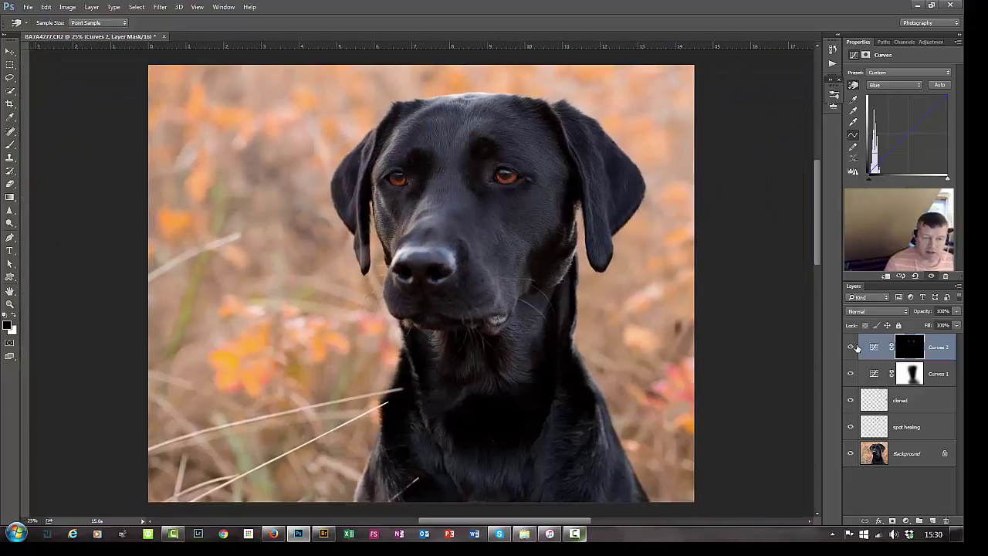
click(851, 347)
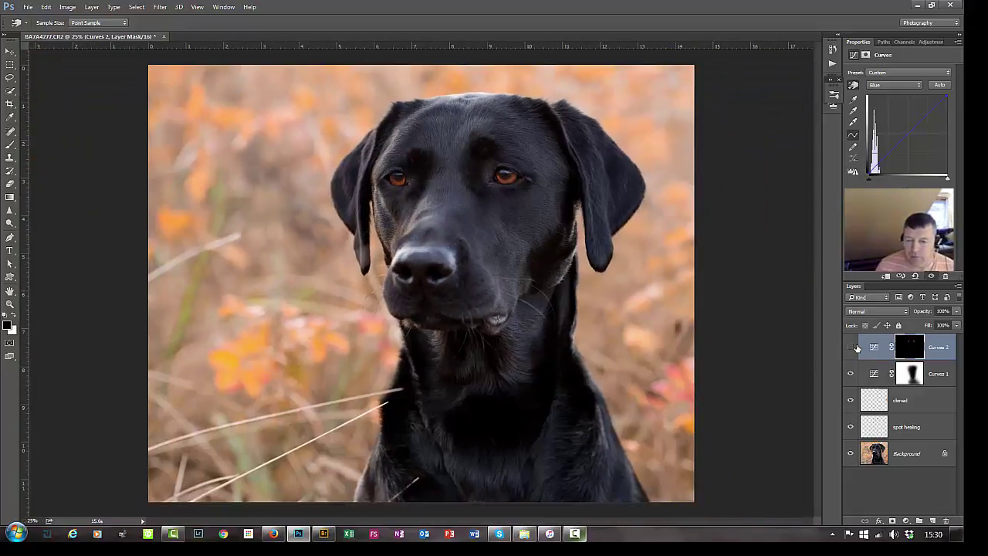
click(854, 348)
click(854, 348)
click(854, 348)
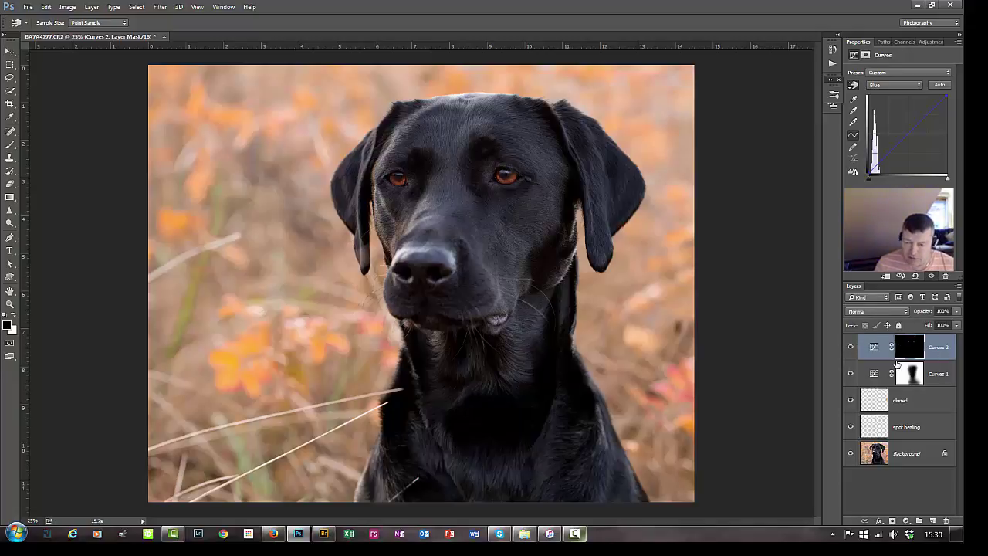
click(890, 312)
click(890, 312)
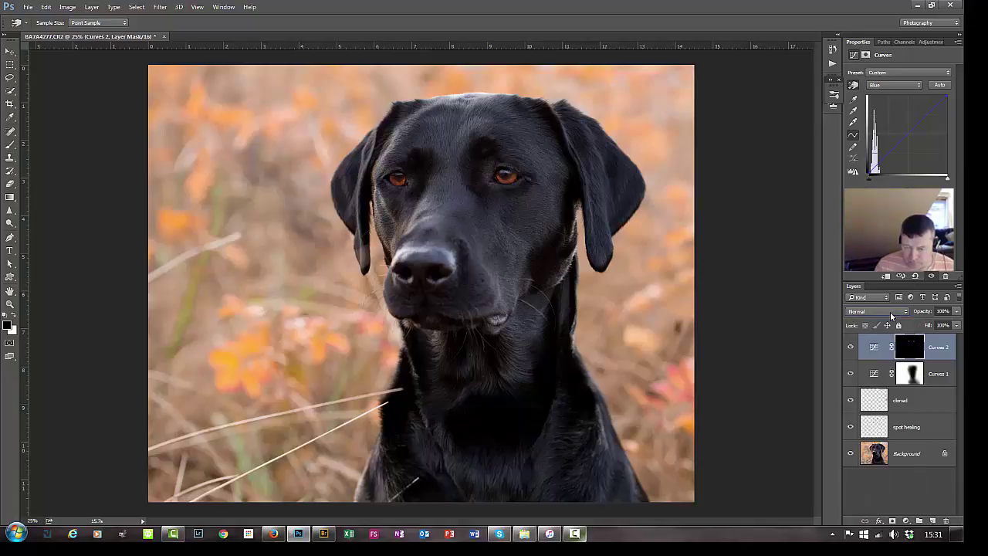
click(890, 312)
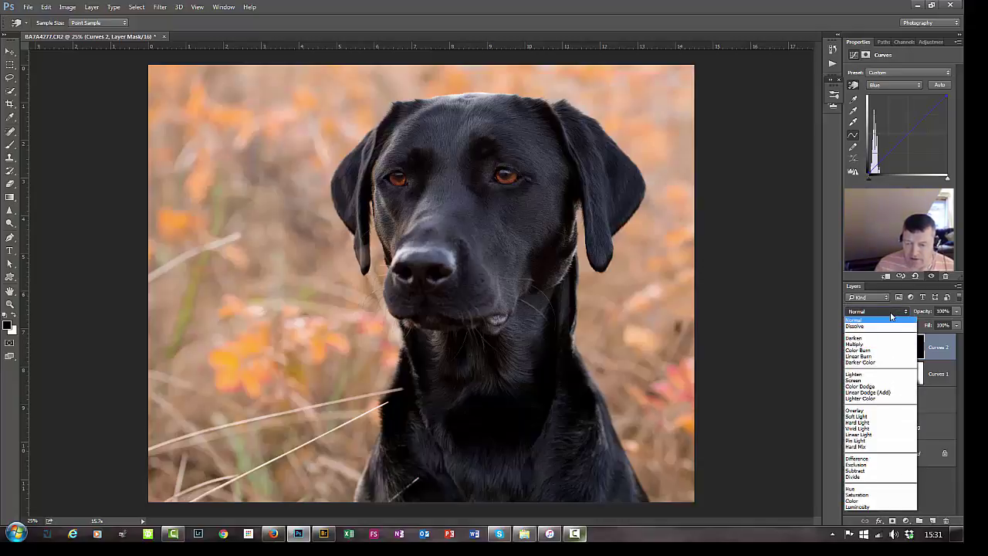
click(890, 312)
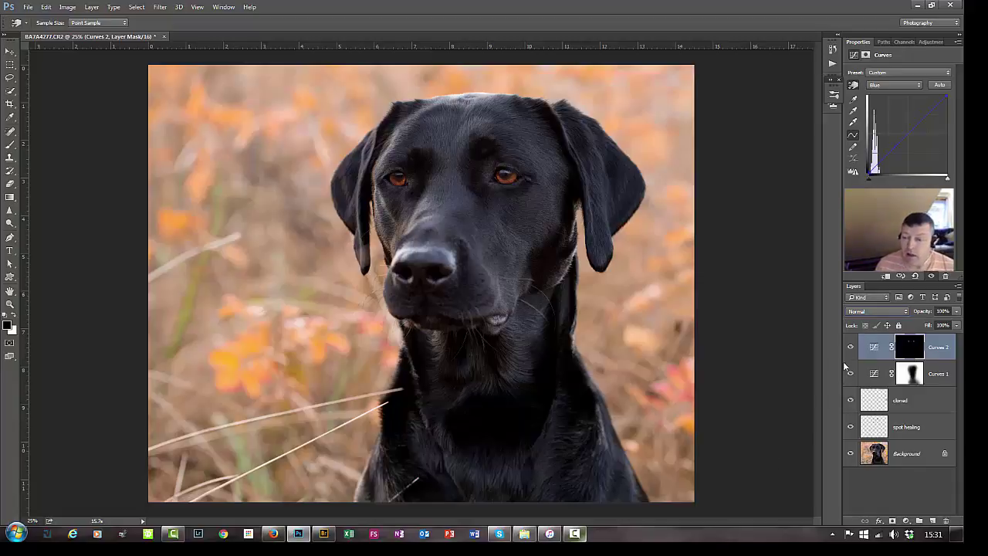
Try a range of opacities on the eye Curves layer and set its opacity to 85%.
click(958, 311)
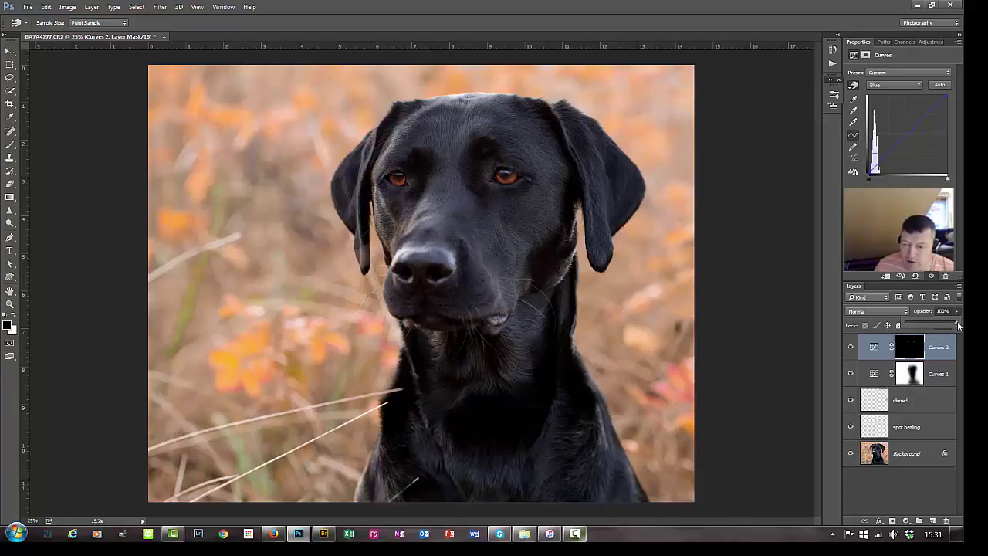
drag(960, 325, 911, 322)
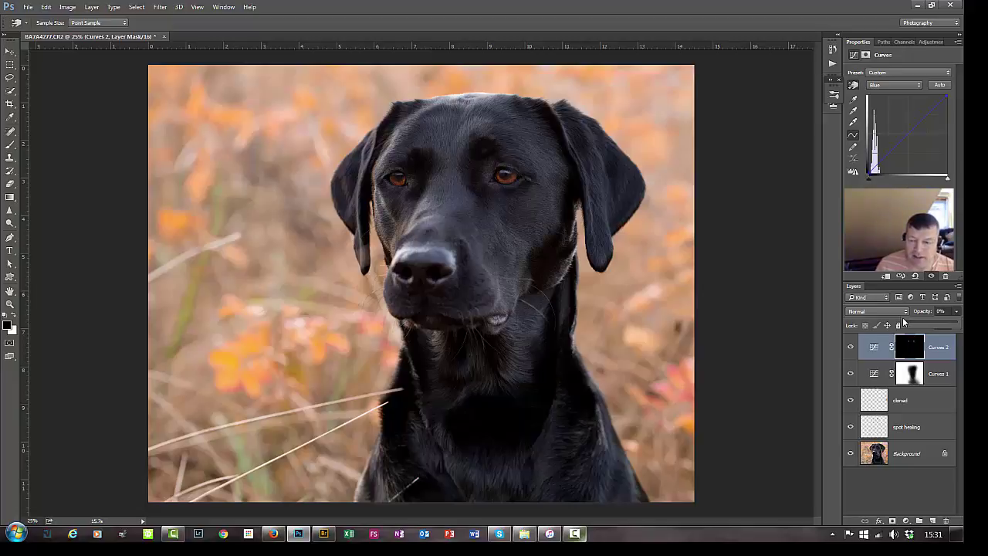
drag(907, 325, 943, 332)
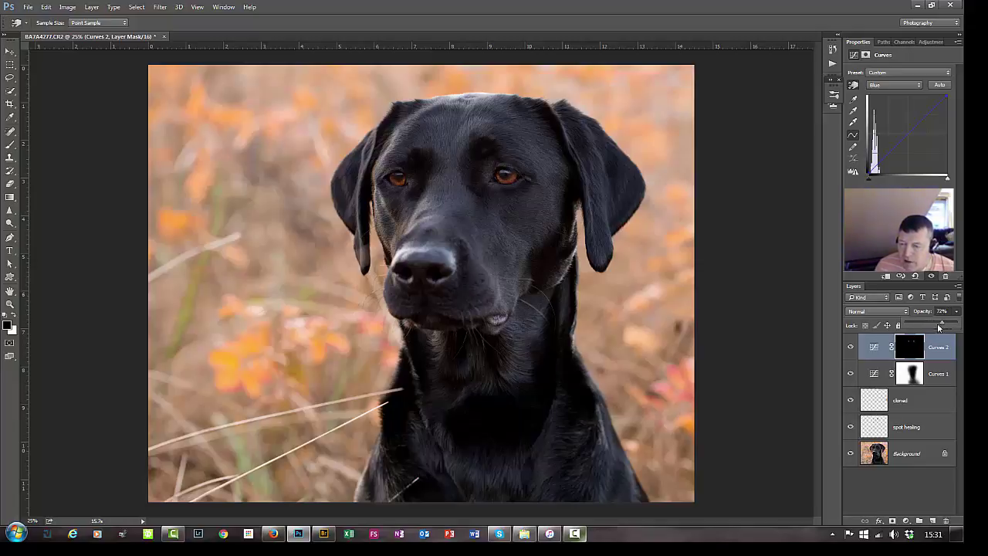
click(919, 312)
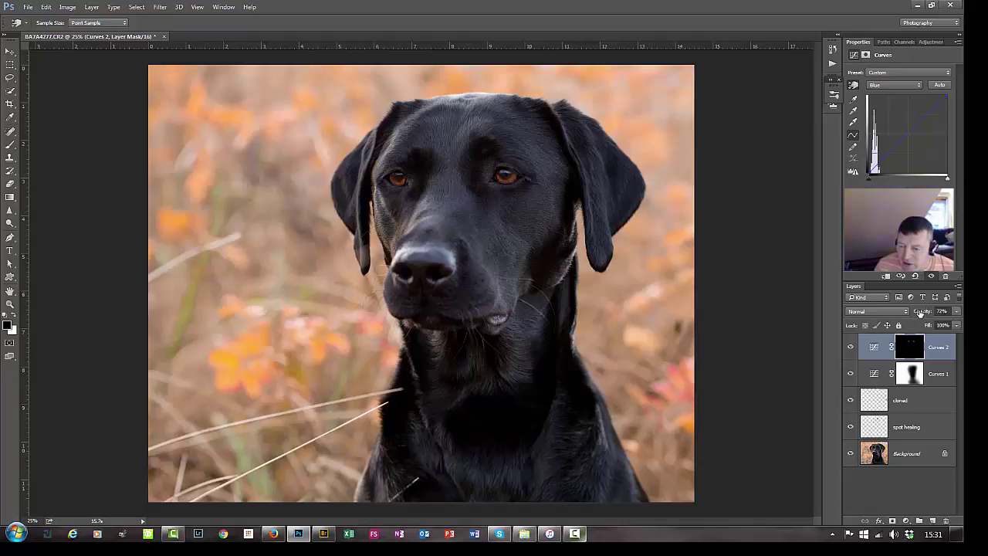
click(921, 312)
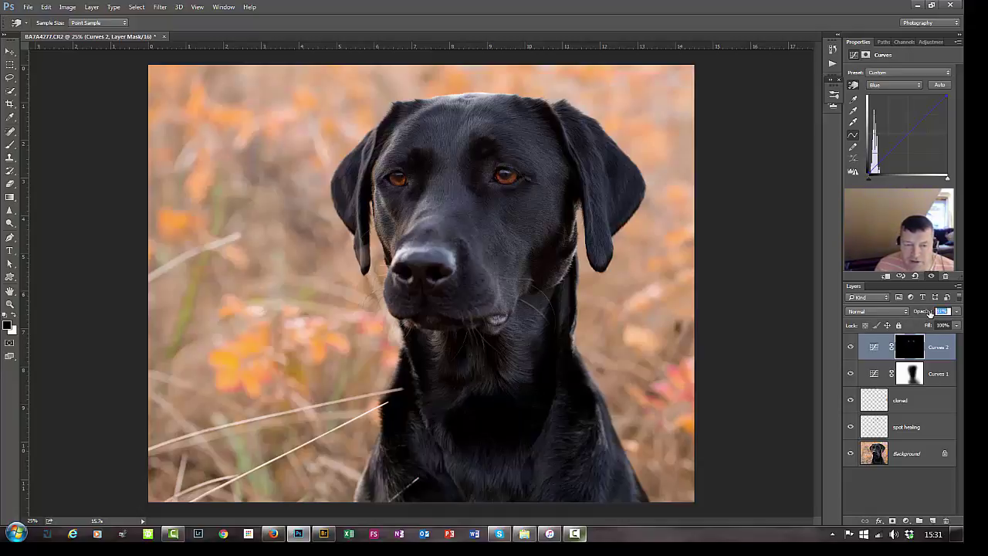
text(85)
key(Return)
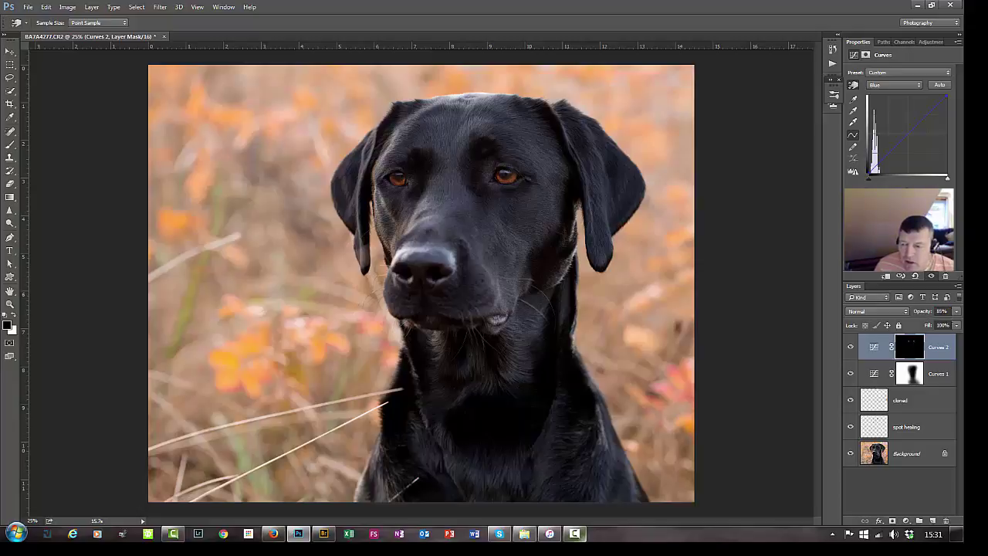
Reduce the eye Curves layer's opacity to 40%.
click(958, 312)
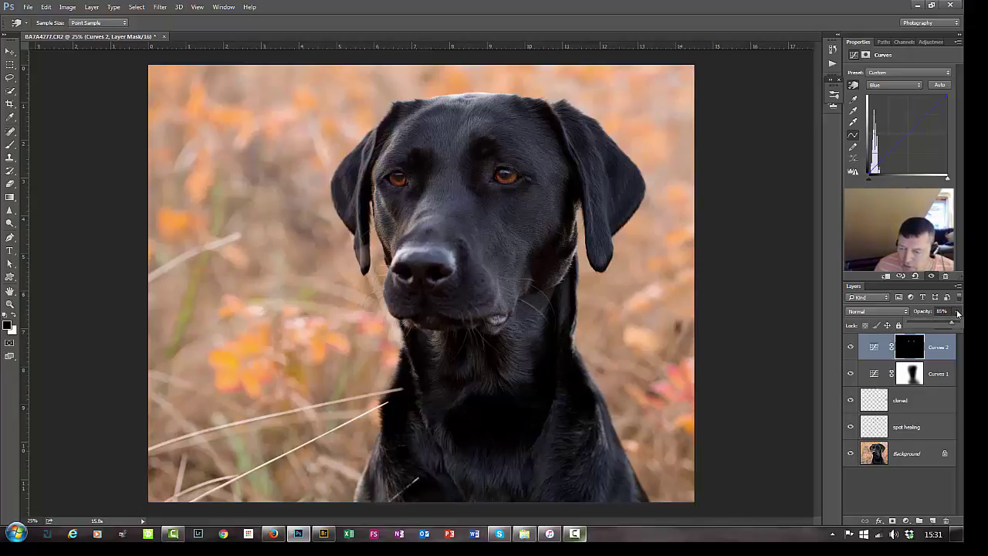
click(946, 310)
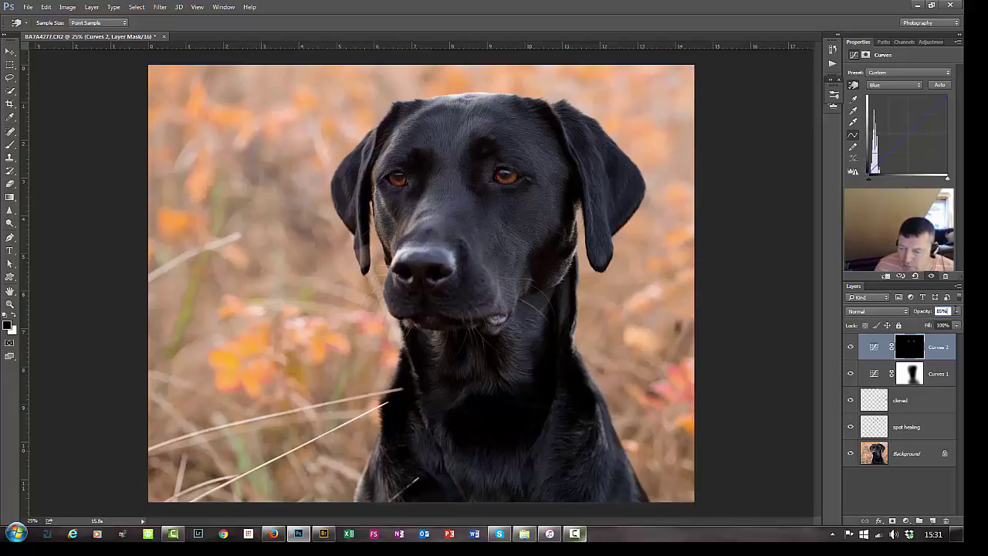
double_click(946, 310)
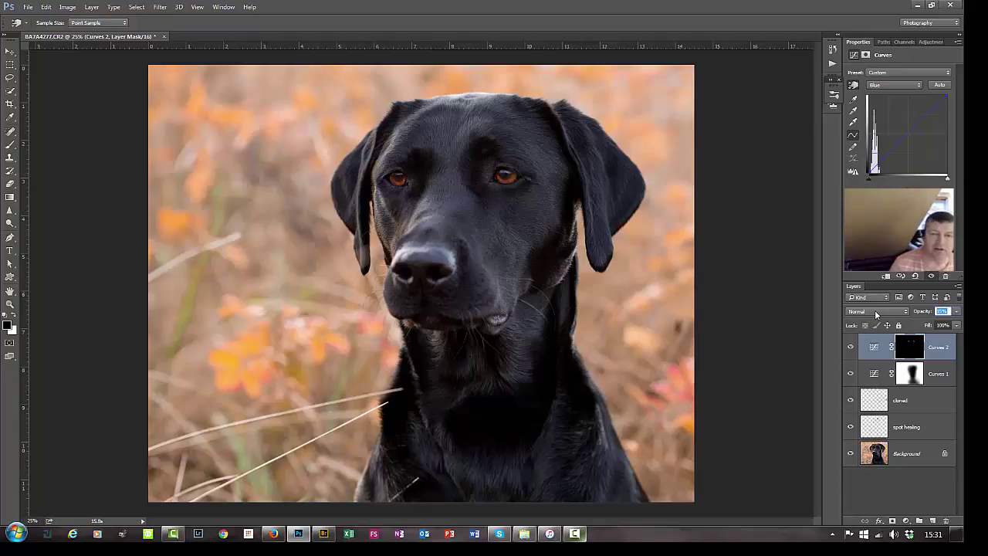
text(4)
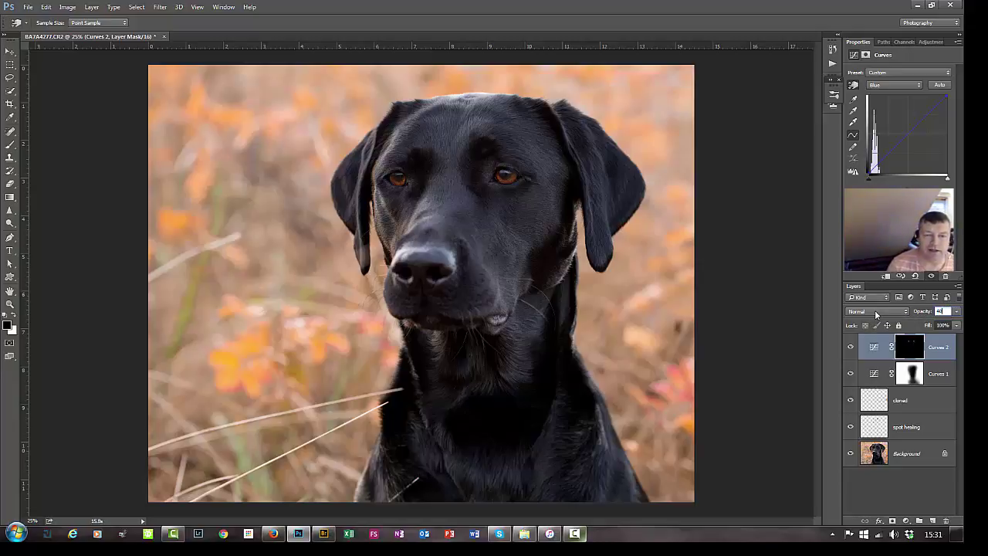
text(0)
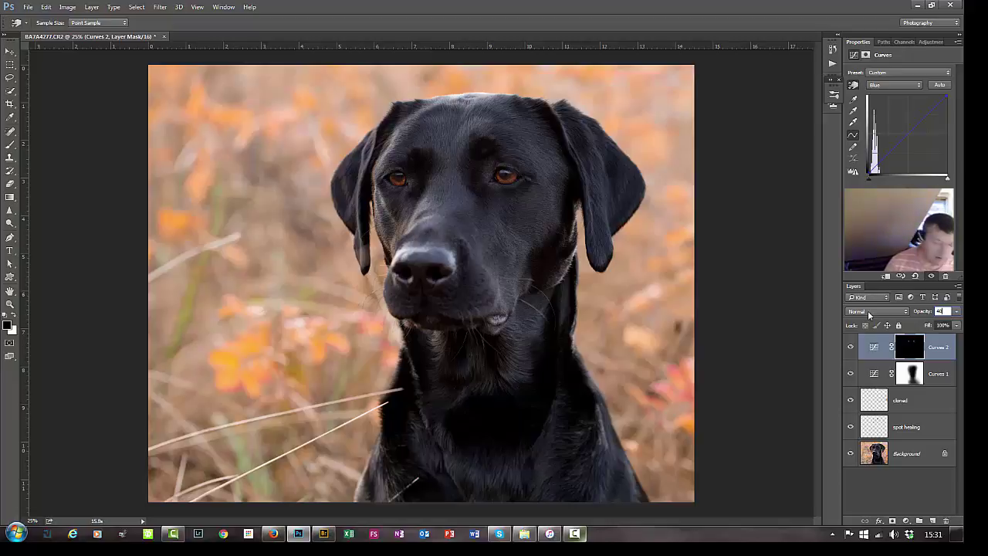
key(Tab)
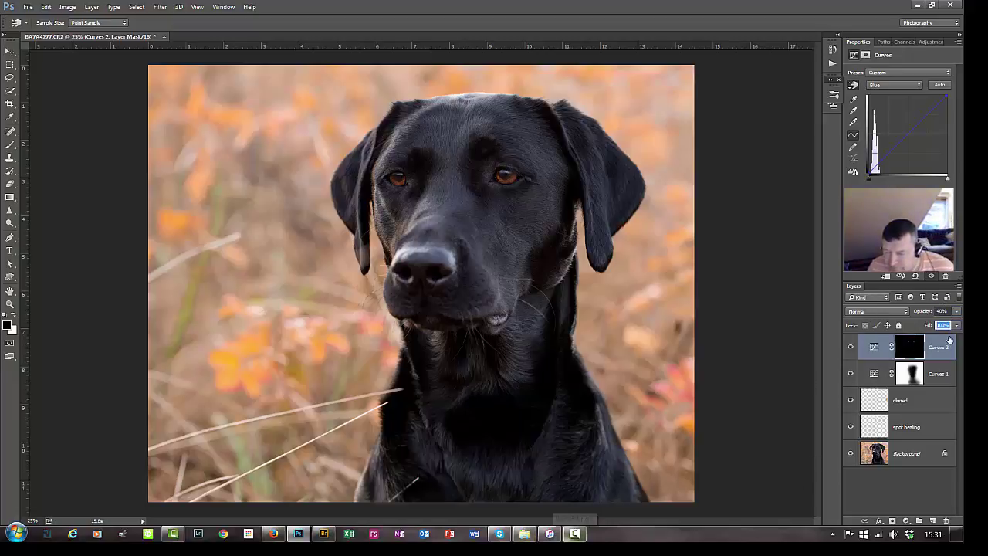
Set the eye Curves layer's fill to 40% and toggle its visibility to compare the eyes.
drag(956, 325, 924, 337)
text(40)
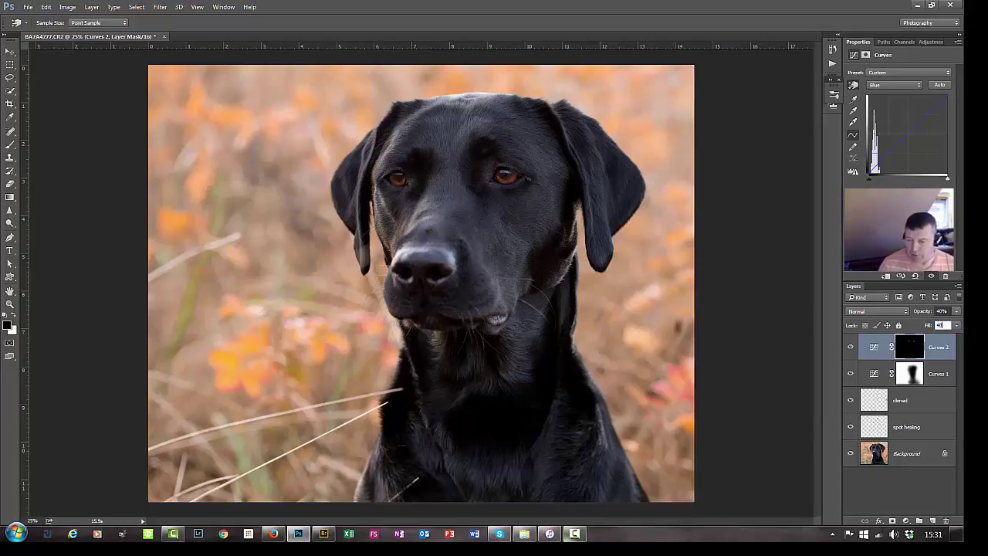
click(934, 379)
click(919, 351)
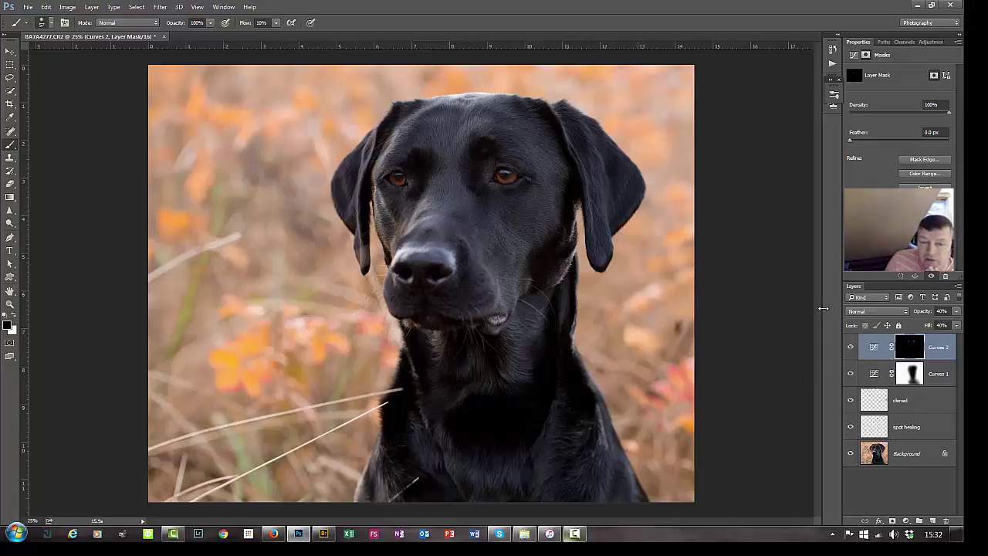
click(851, 347)
click(850, 347)
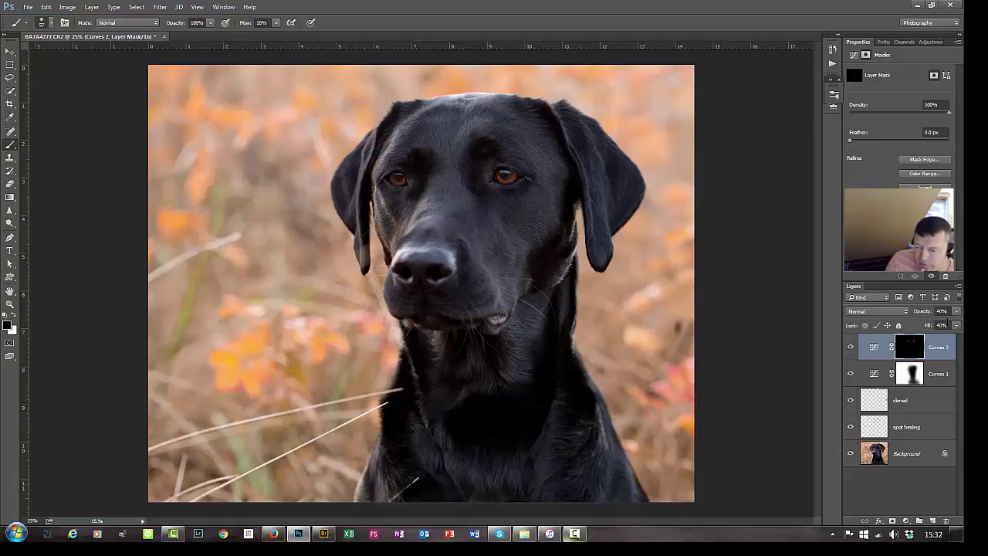
Restore the eye Curves layer's fill to 100%, set its opacity to 50%, and toggle its visibility to compare.
click(956, 325)
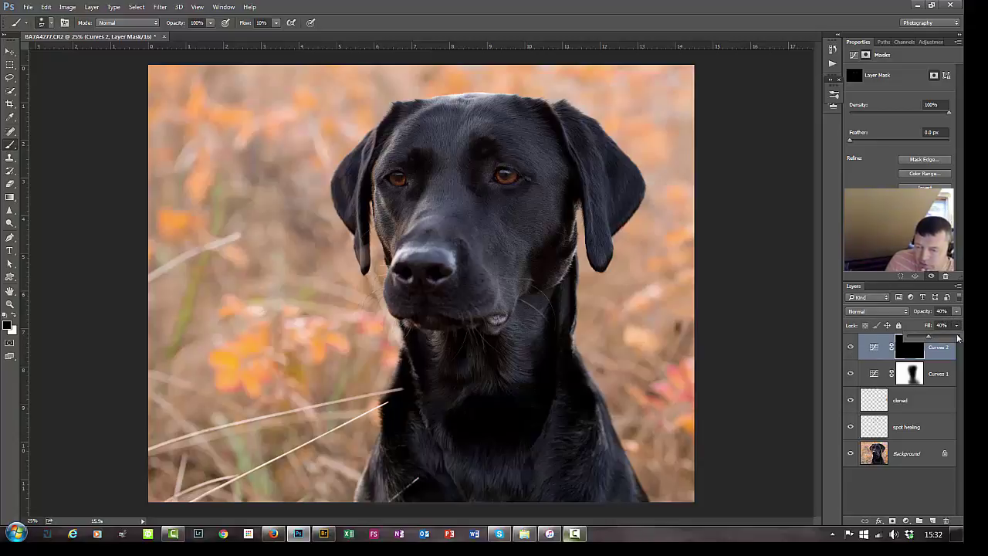
drag(930, 337, 958, 339)
click(943, 311)
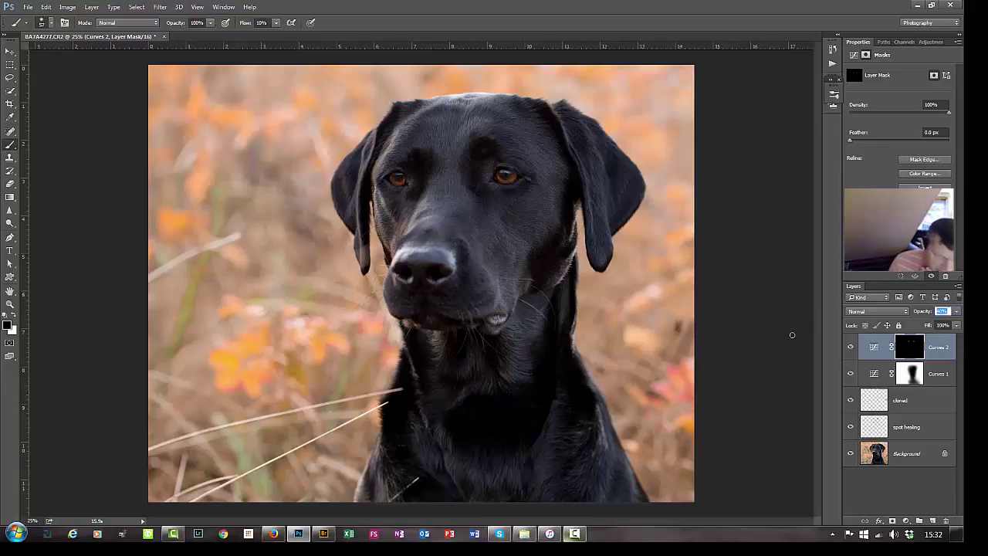
text(50)
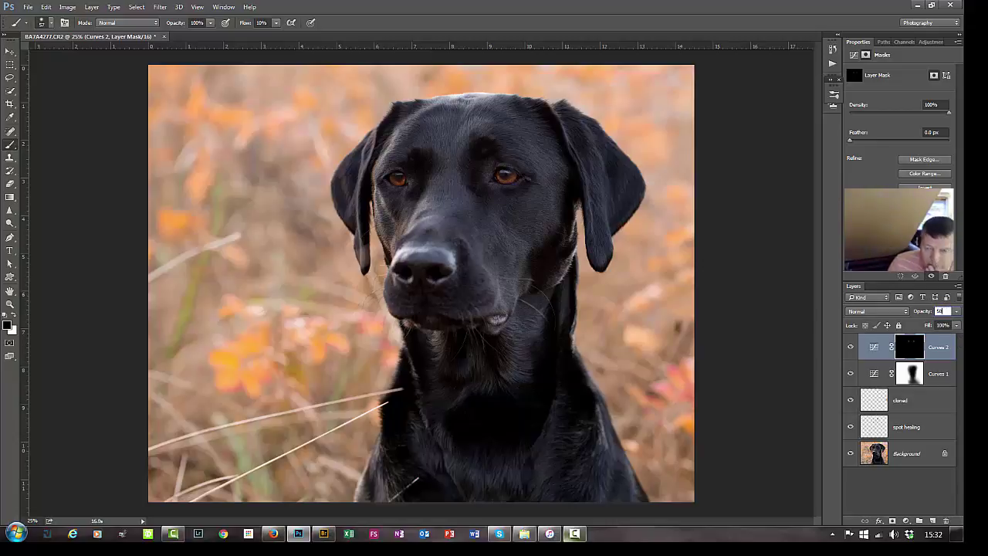
click(850, 349)
click(851, 349)
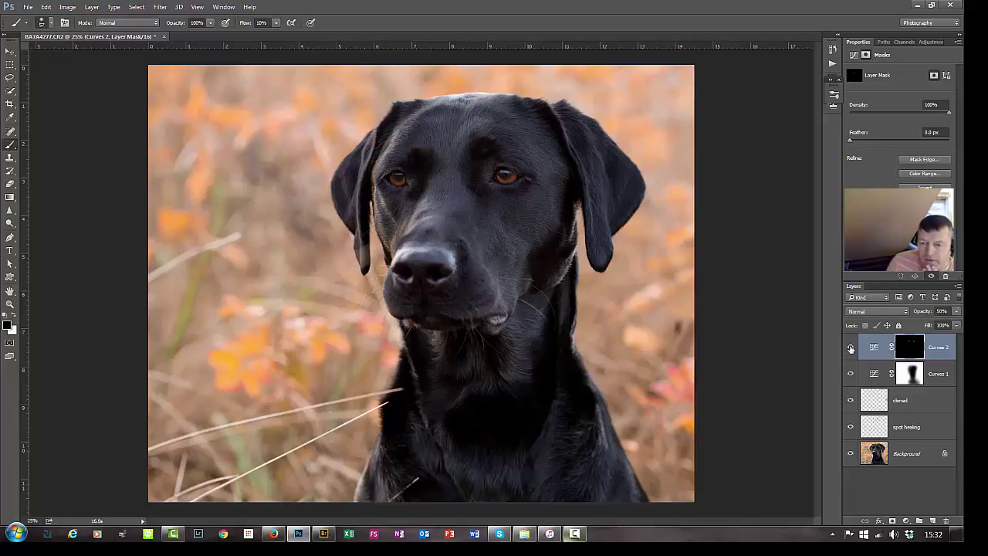
Show only the Background layer and restore all layers to compare the original photo with the retouched version.
click(937, 463)
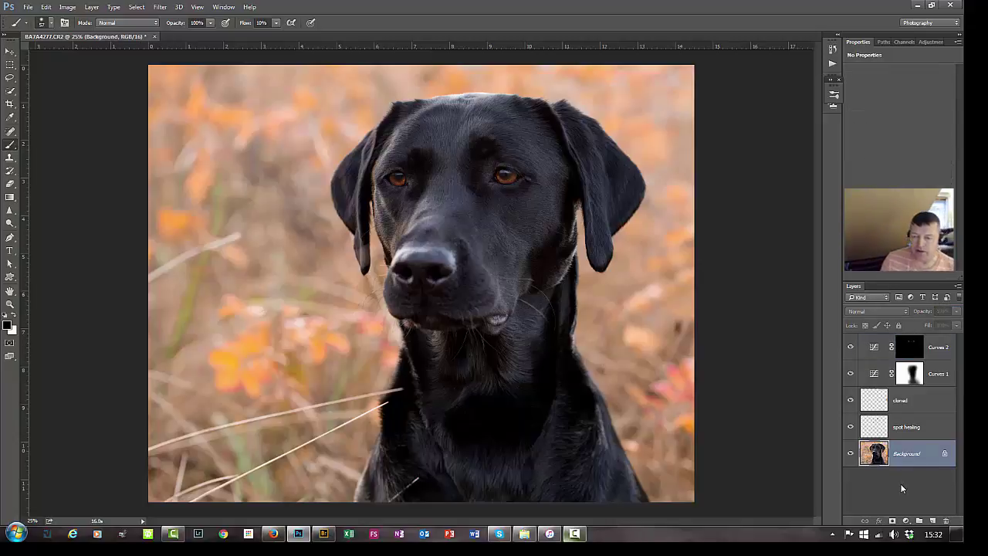
alt+click(850, 455)
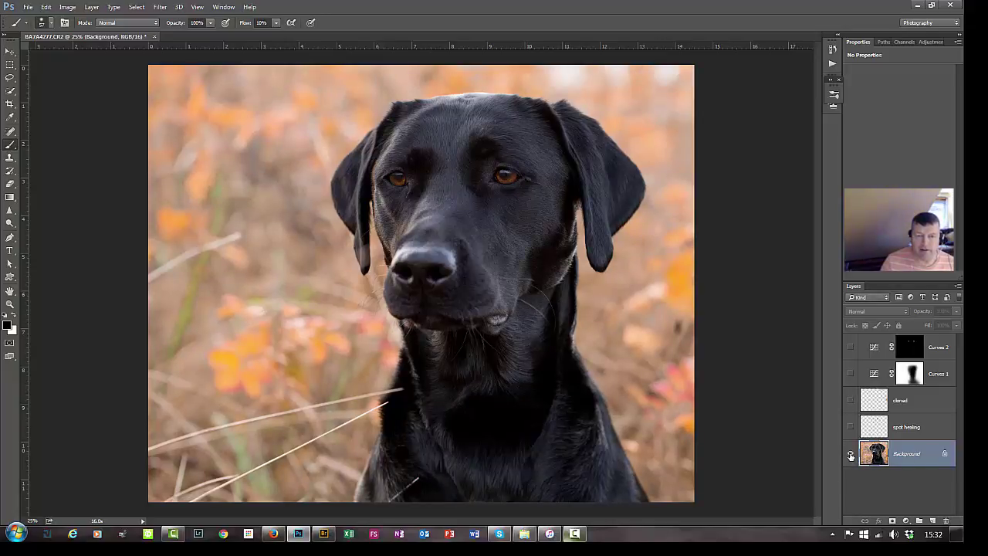
alt+click(851, 454)
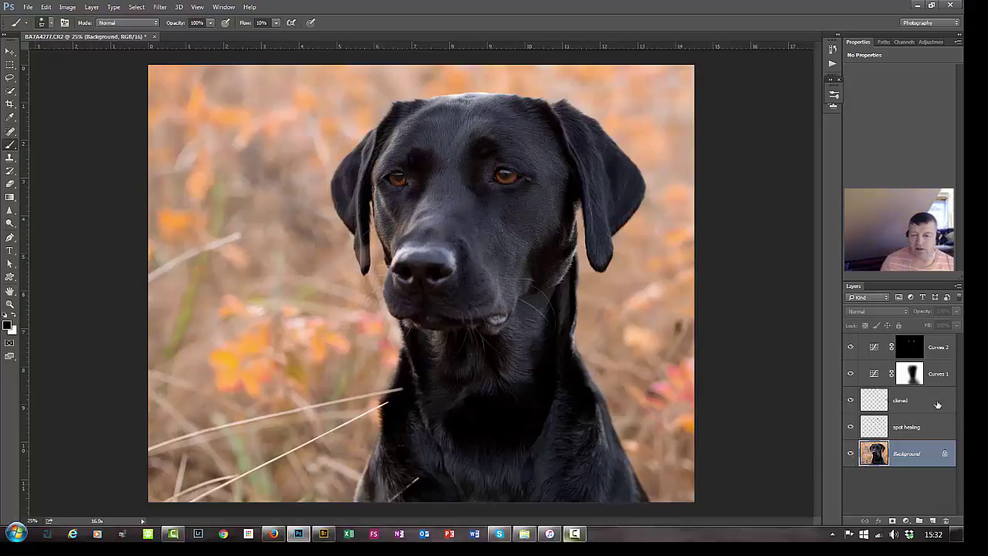
Add a Curves adjustment layer above Curves 2 and raise its Red channel slightly with the on-image adjustment tool, sampling the orange leaves.
click(939, 352)
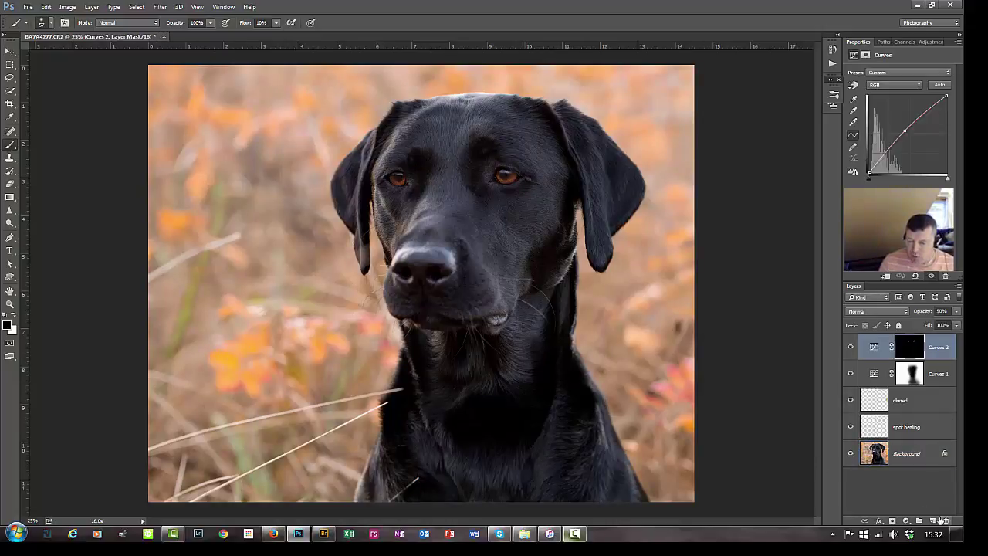
click(907, 525)
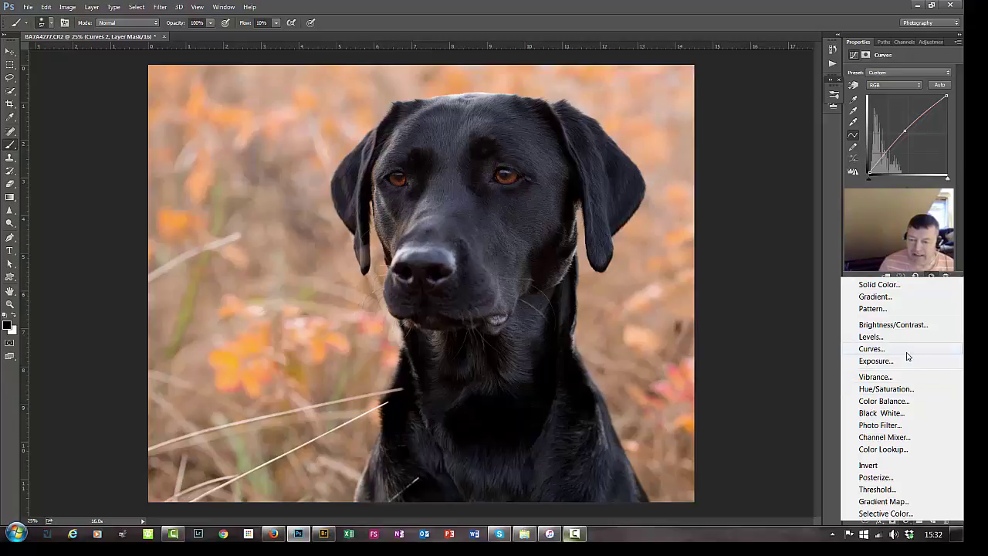
click(872, 348)
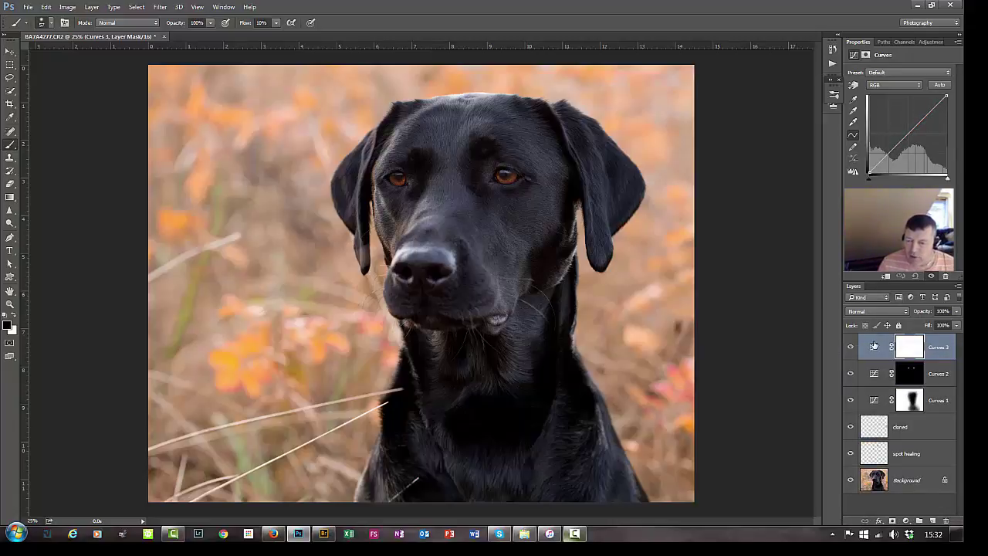
click(893, 85)
click(897, 99)
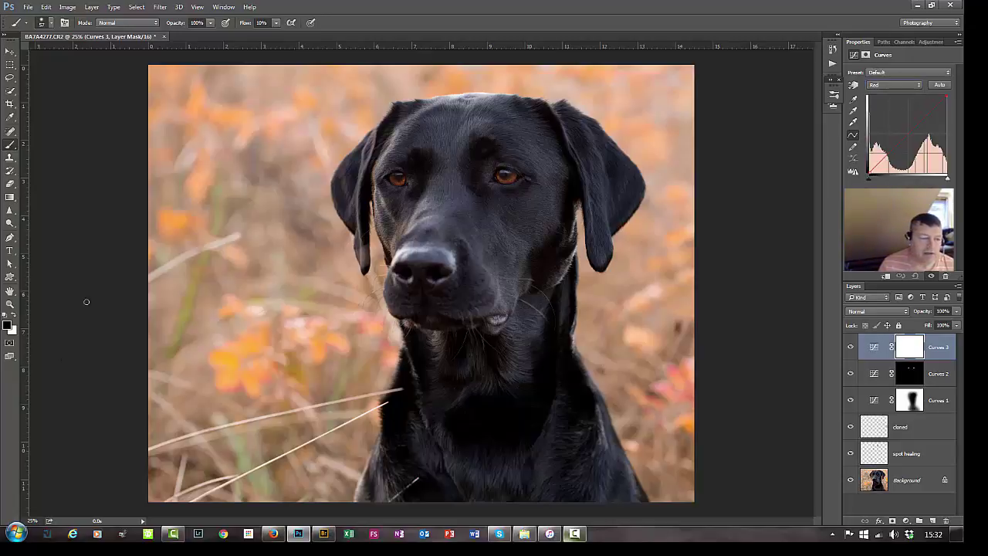
click(853, 85)
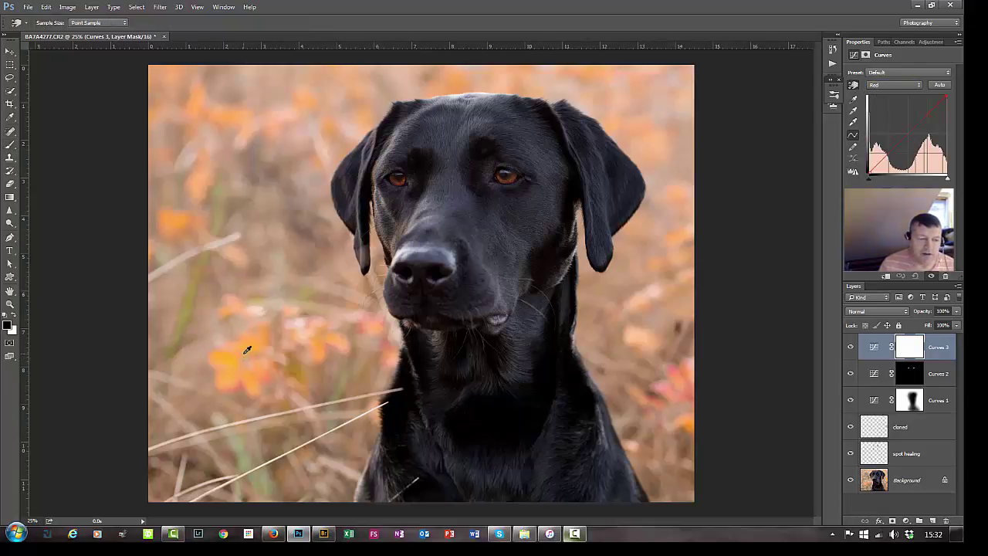
mouse_move(246, 353)
mouse_down()
mouse_move(255, 320)
mouse_move(257, 350)
mouse_up()
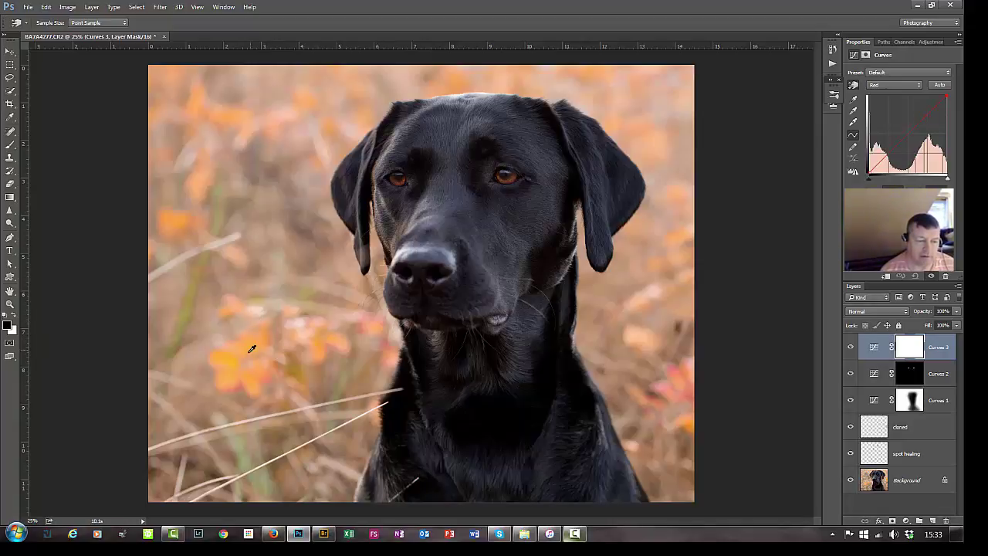
drag(245, 349, 246, 360)
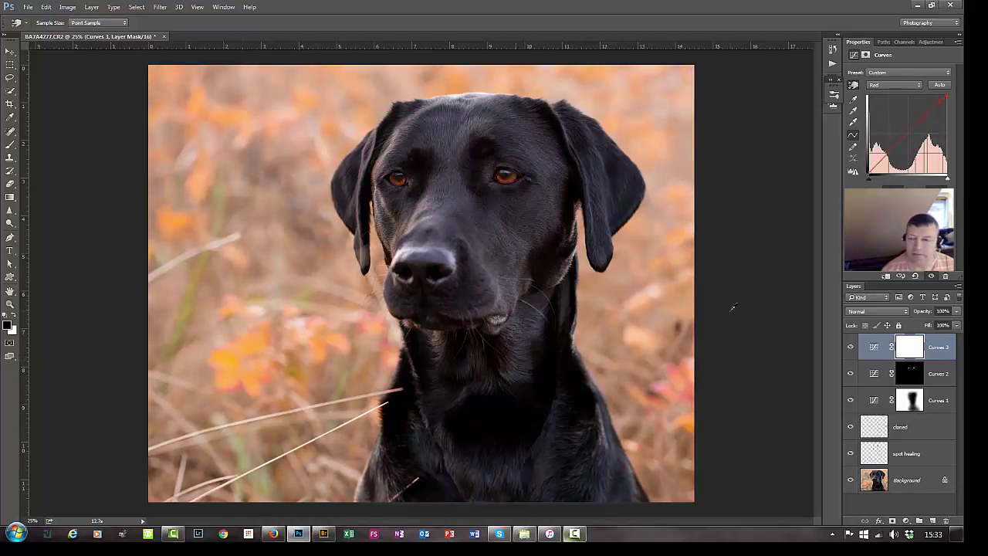
Lower the new Curves layer's Blue channel slightly with the on-image adjustment tool, sampling the blurred background in the photo's upper left.
click(893, 82)
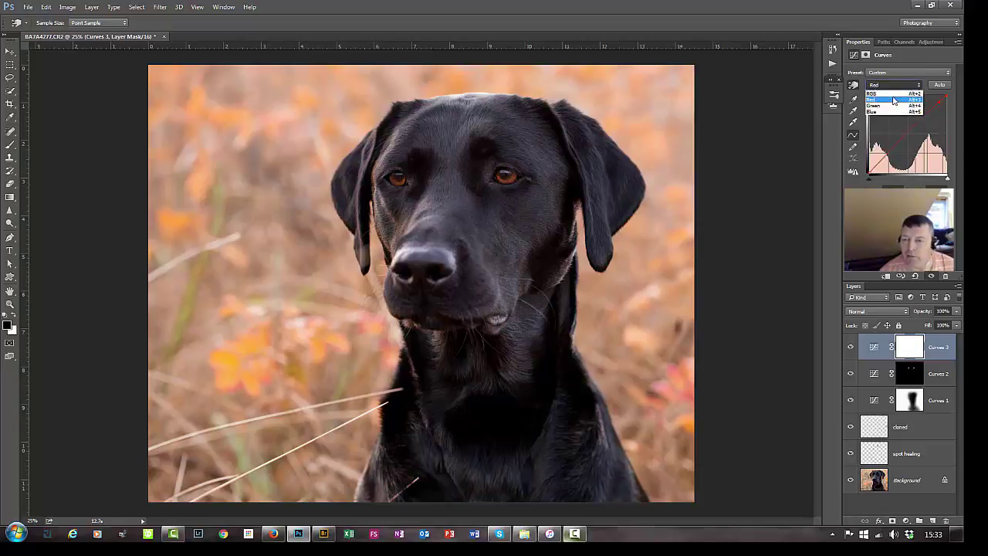
click(890, 113)
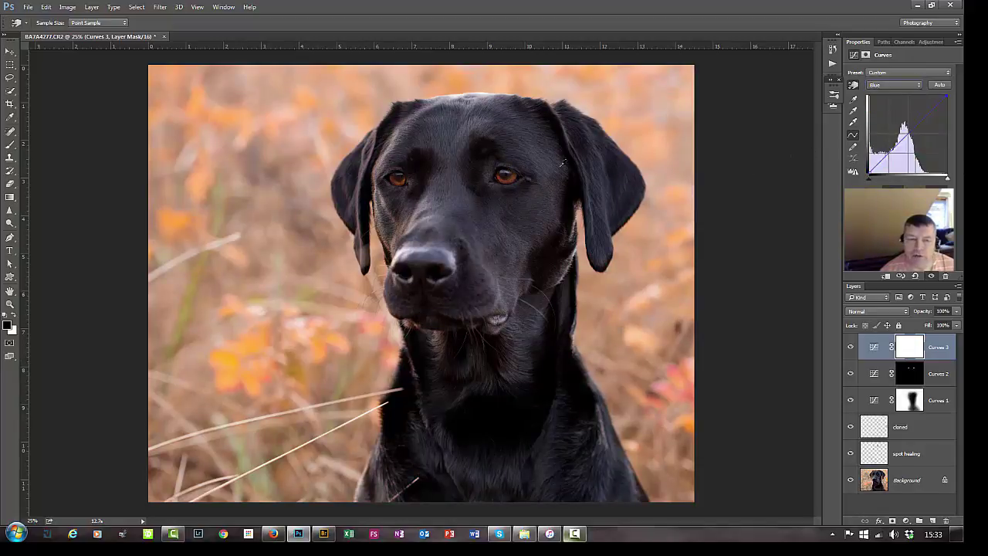
drag(266, 183, 267, 197)
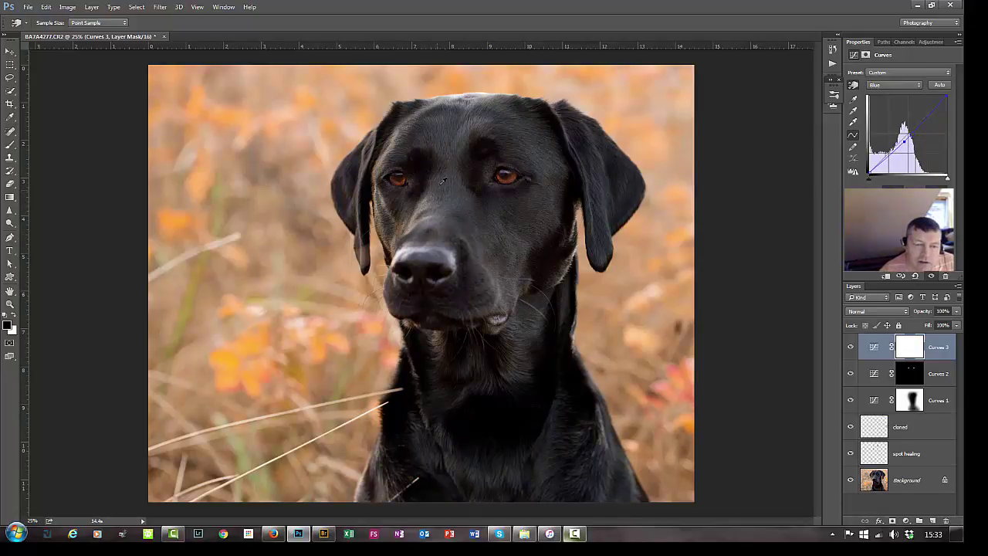
Compare the photo with and without the Curves 3 layer and lower its Blue channel further, sampling the dog's forehead.
click(851, 347)
click(853, 347)
click(852, 347)
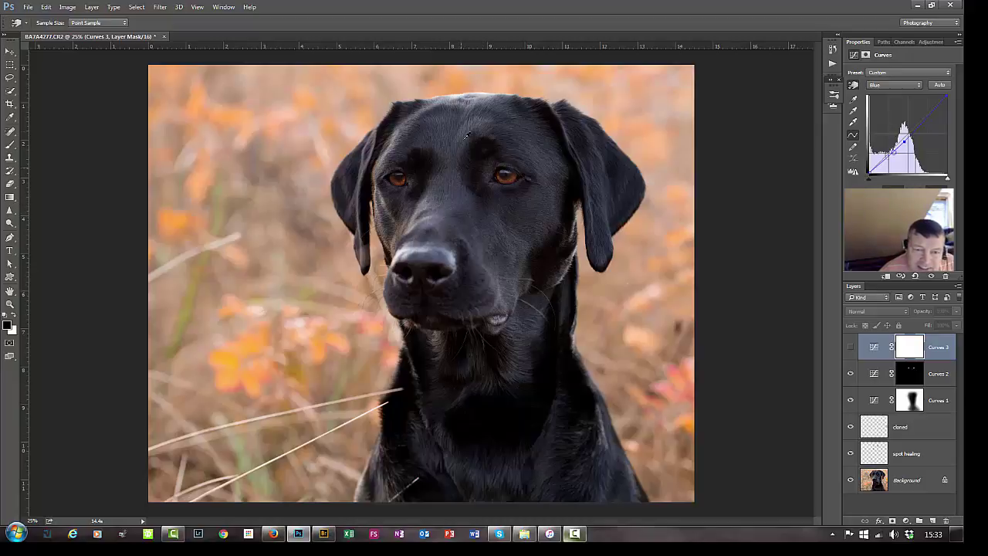
click(852, 347)
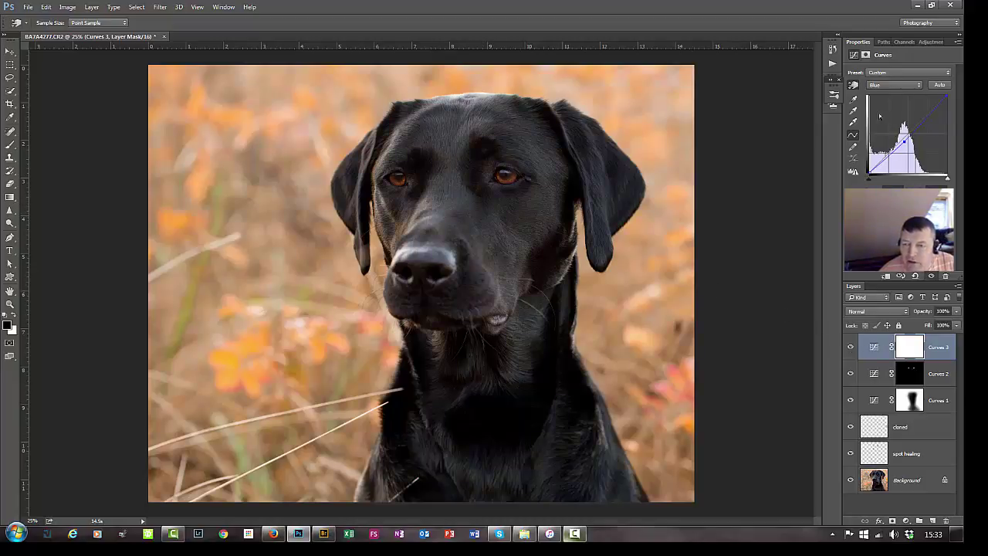
drag(468, 120, 468, 132)
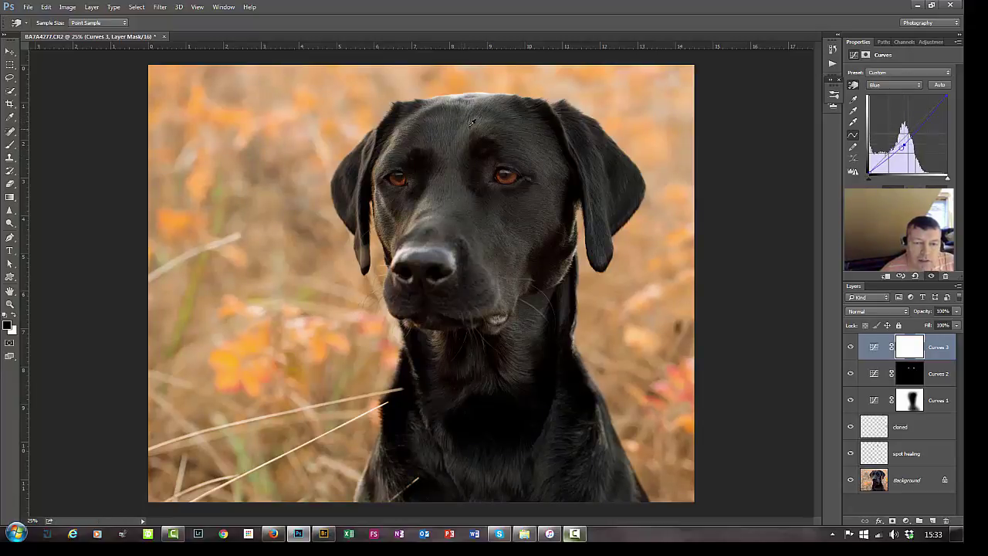
Raise the Curves 3 layer's Red channel slightly in the shadows with the on-image adjustment tool, sampling the dog's forehead.
click(883, 87)
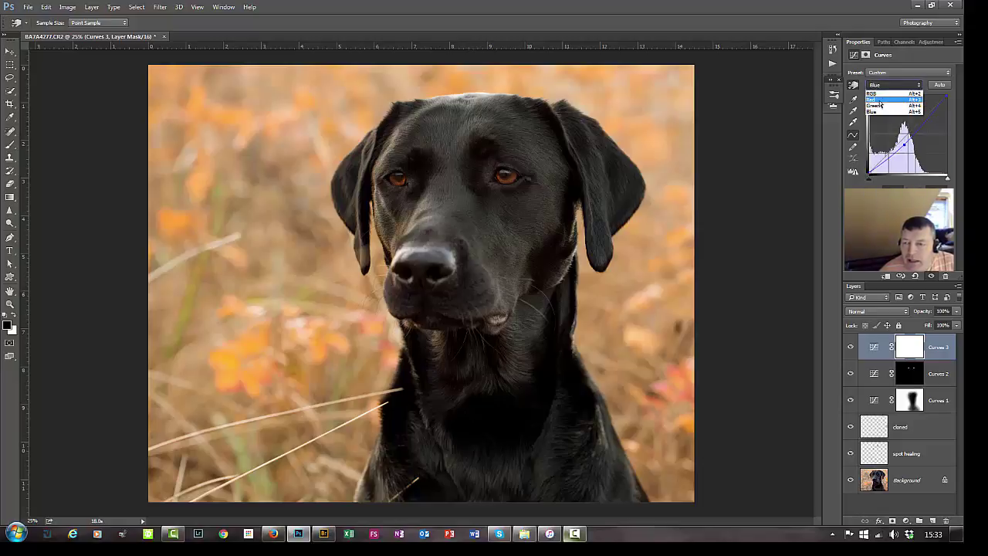
click(880, 100)
click(443, 124)
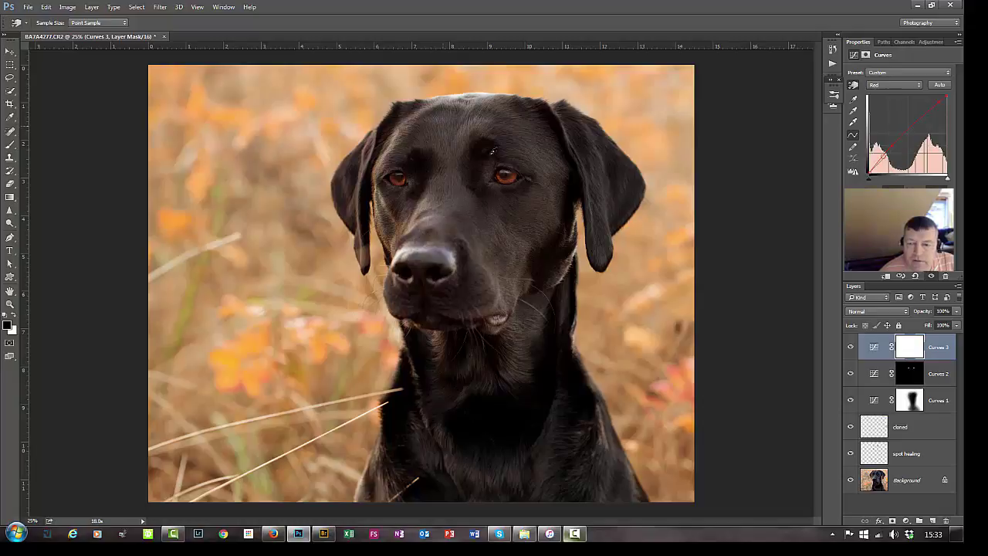
Reduce the Curves 3 layer's opacity to 55%.
click(959, 315)
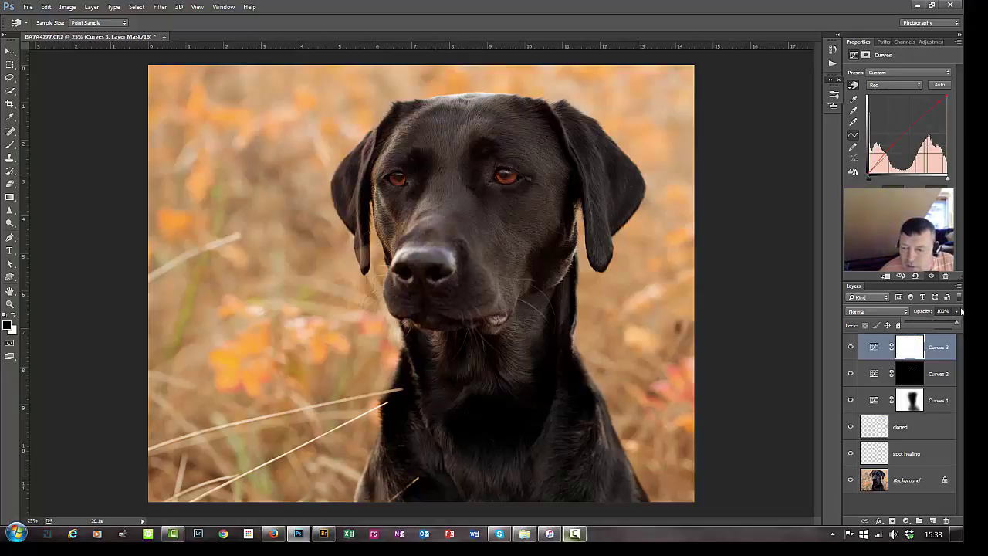
click(957, 311)
drag(956, 325, 952, 325)
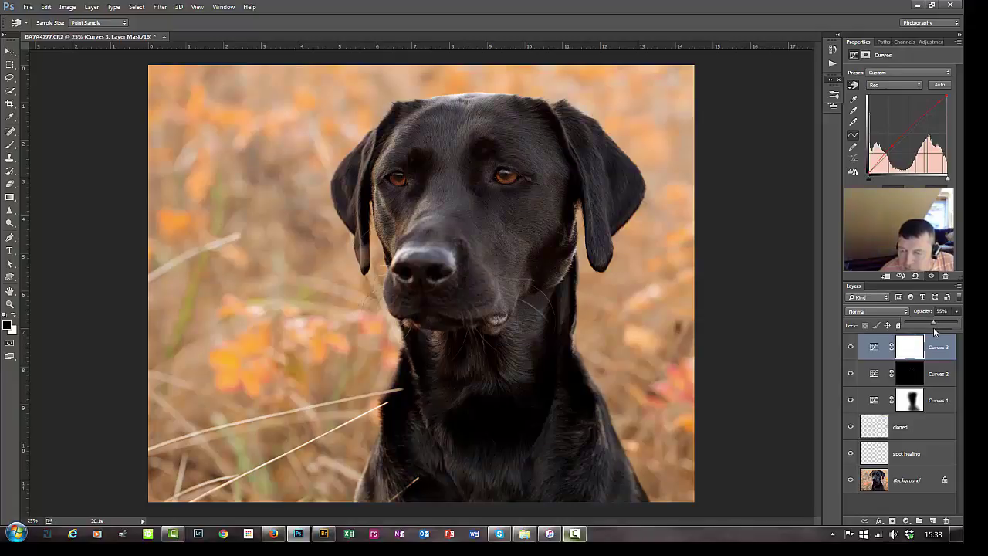
Hide and show the Curves 3 layer several times to compare the photo with and without the color adjustment.
click(851, 349)
click(851, 349)
click(852, 349)
click(851, 350)
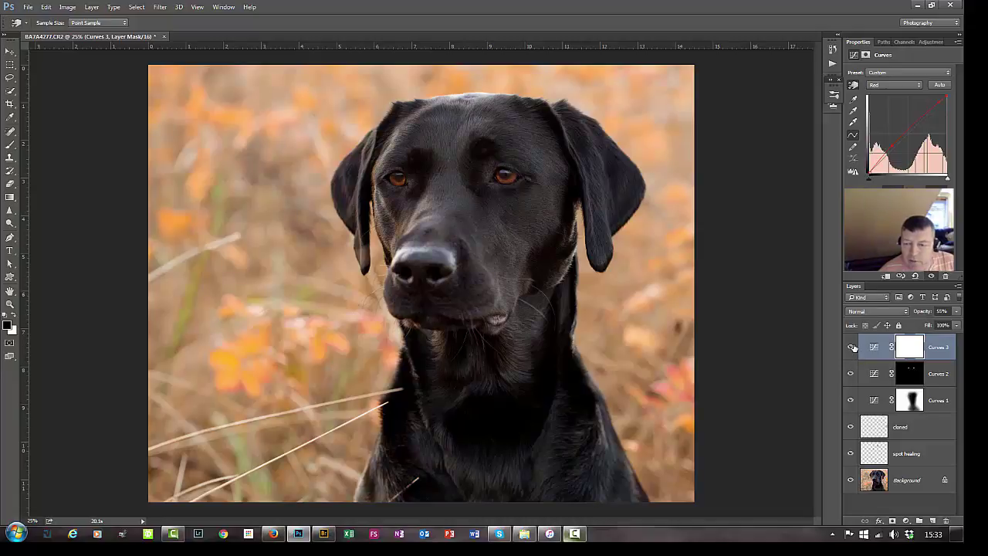
click(852, 349)
click(853, 349)
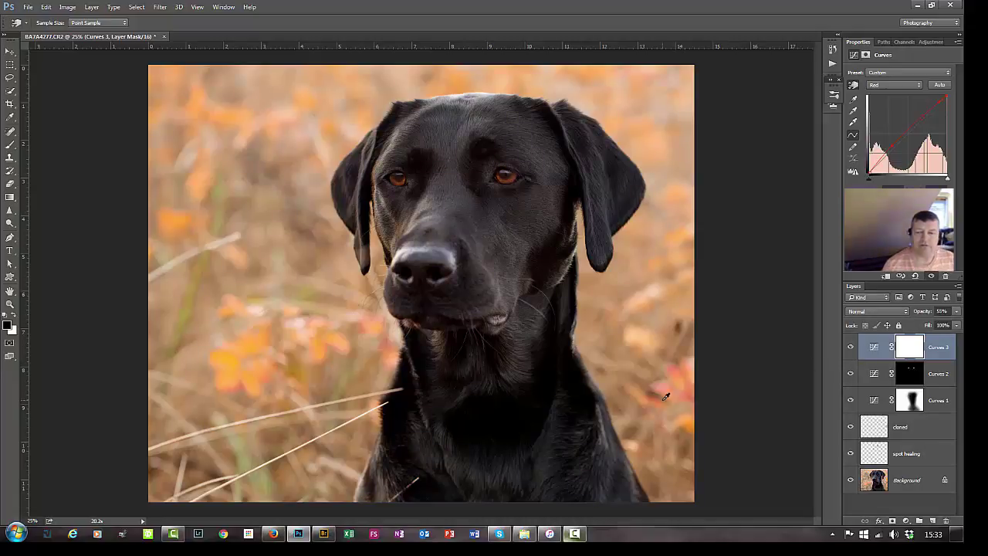